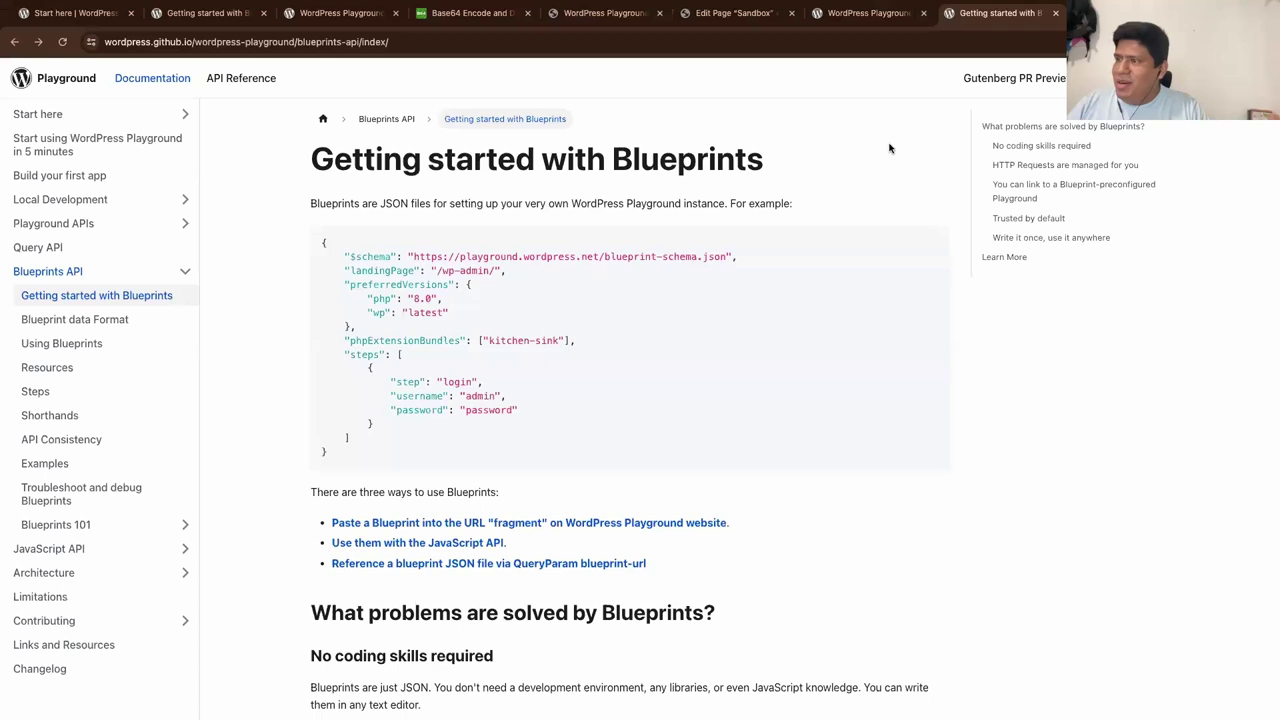
click(866, 14)
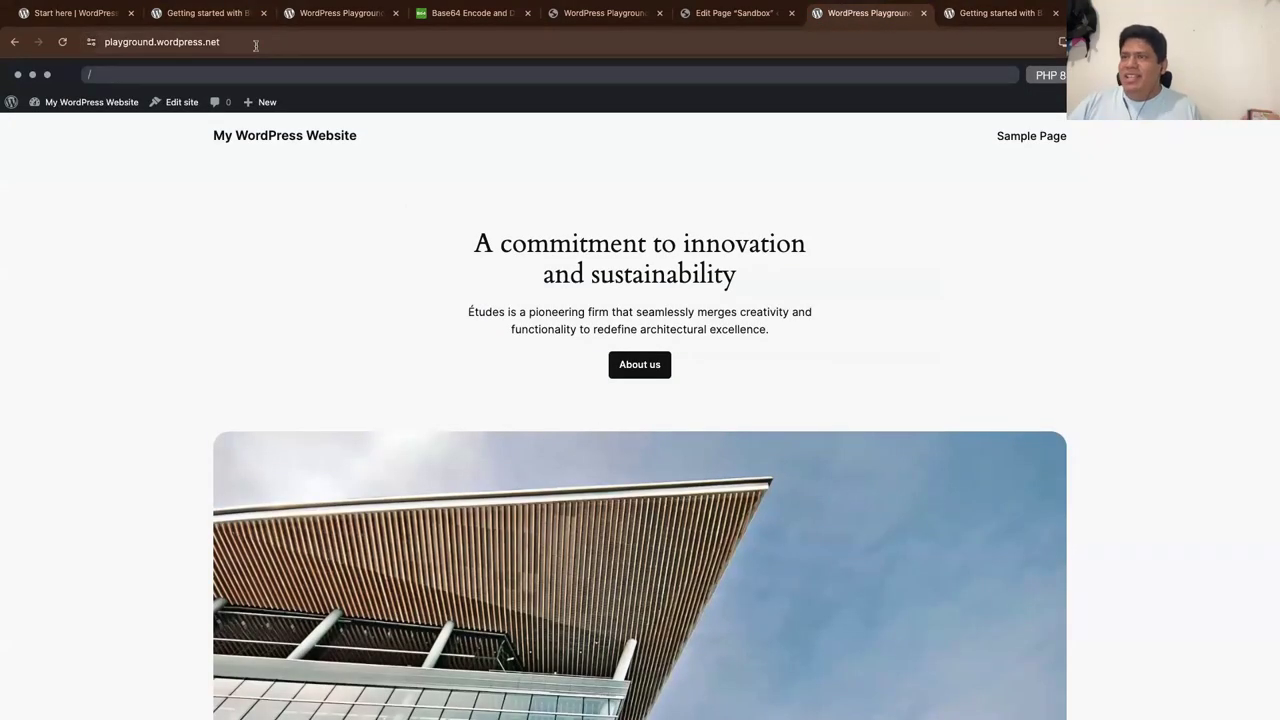
click(120, 41)
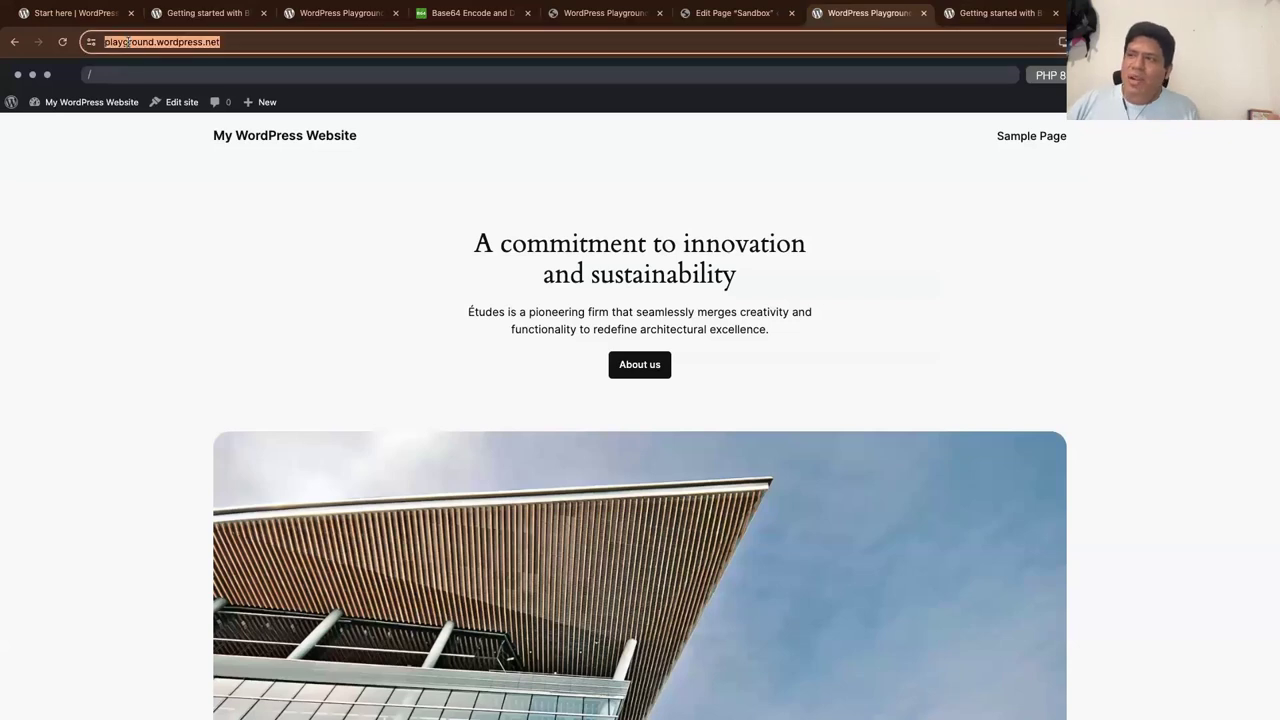
click(237, 41)
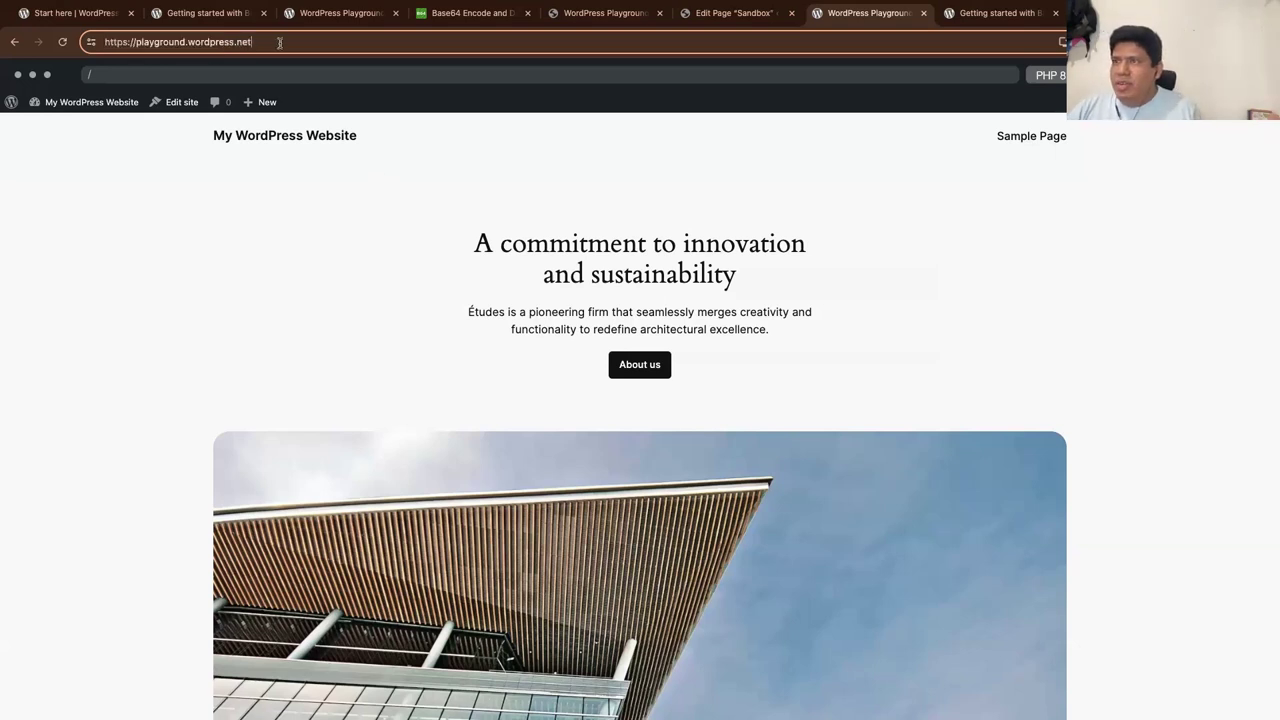
key(super+a)
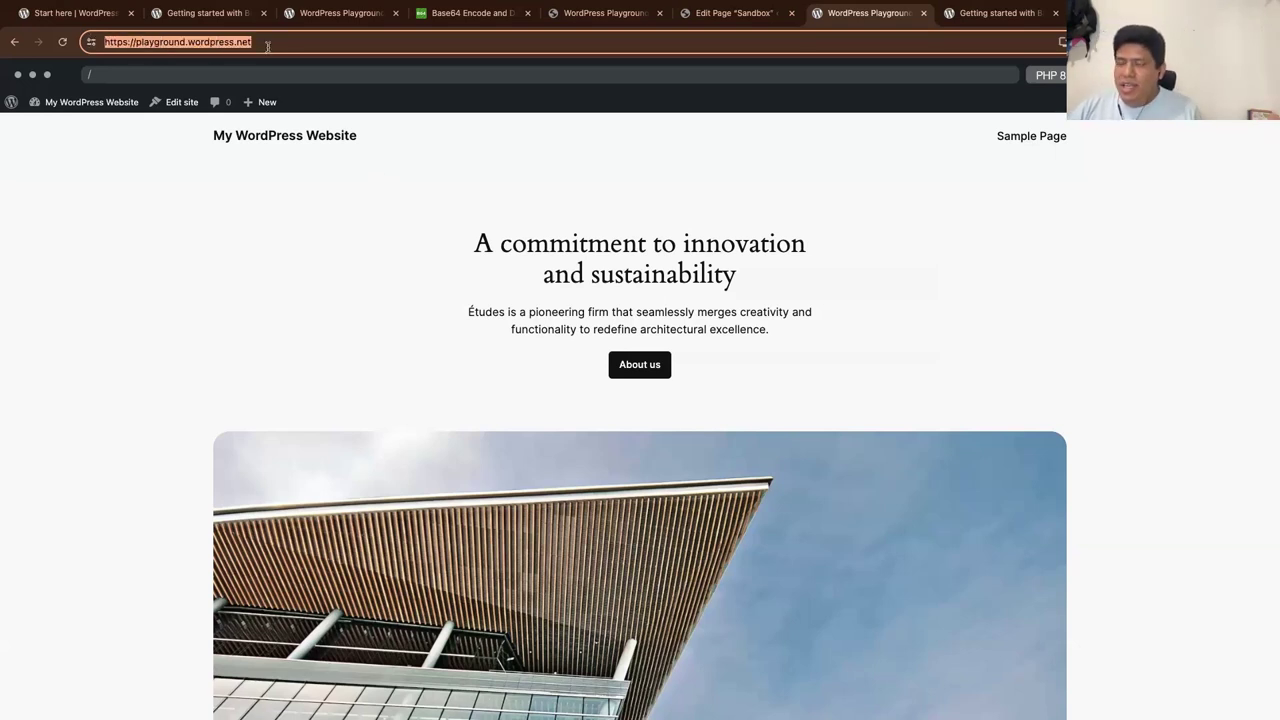
key(Return)
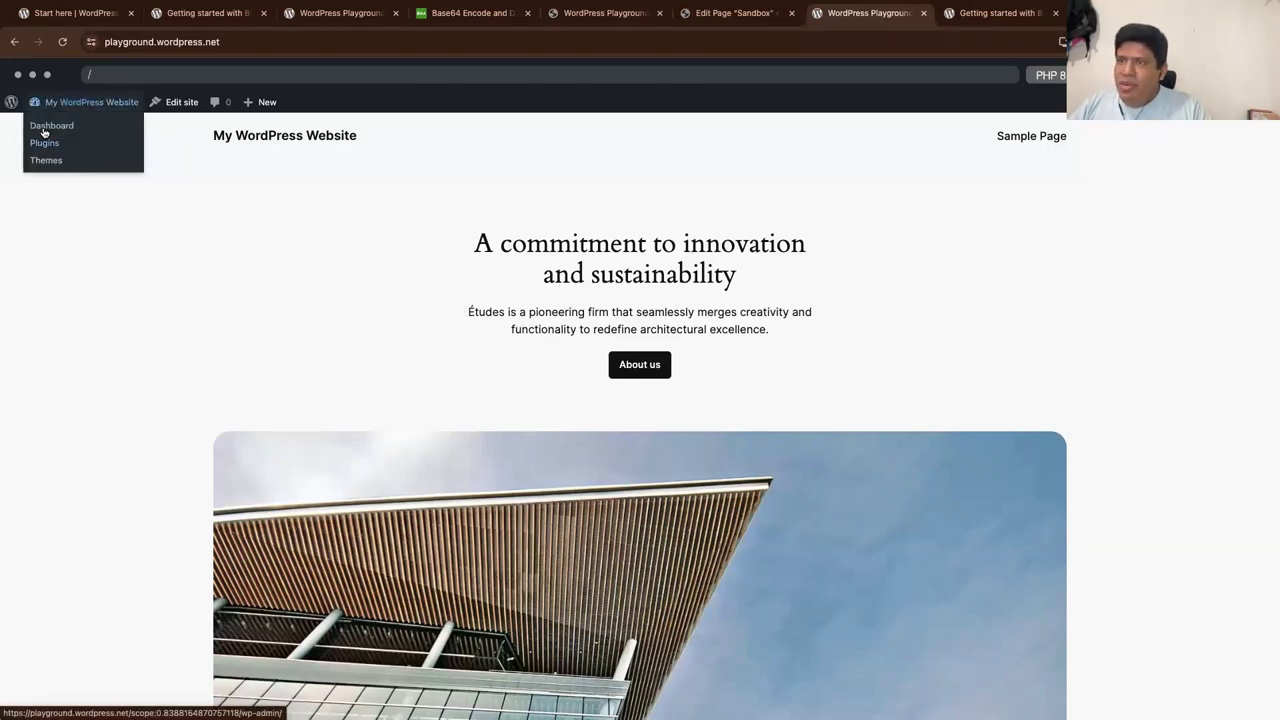
Step: Open the Playground site's admin dashboard and view its Posts and Pages lists
mouse_move(89, 108)
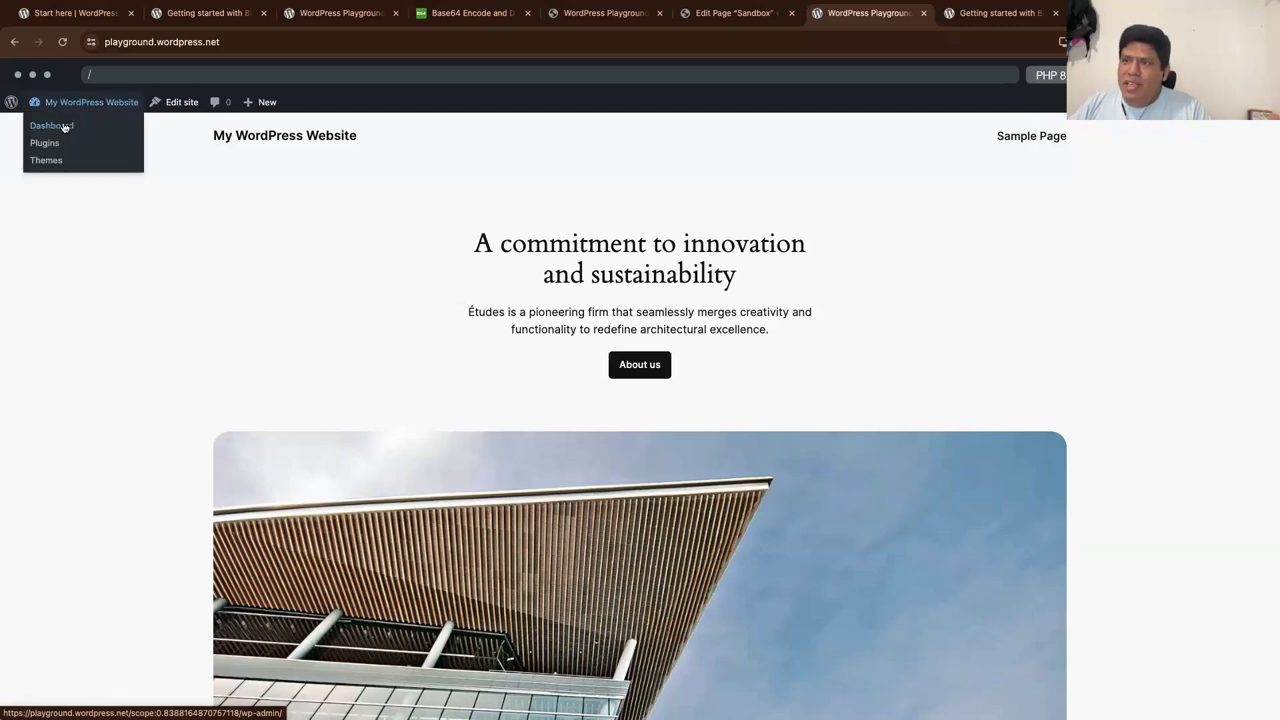
click(63, 127)
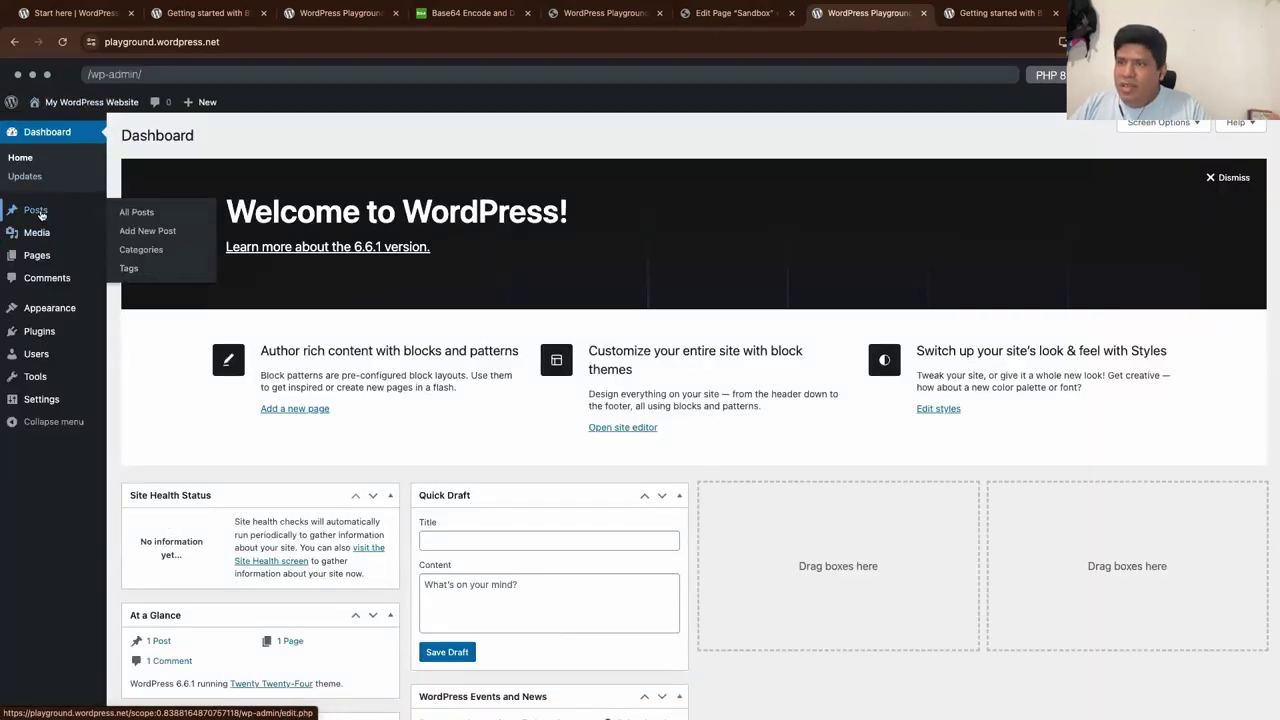
click(40, 214)
click(40, 295)
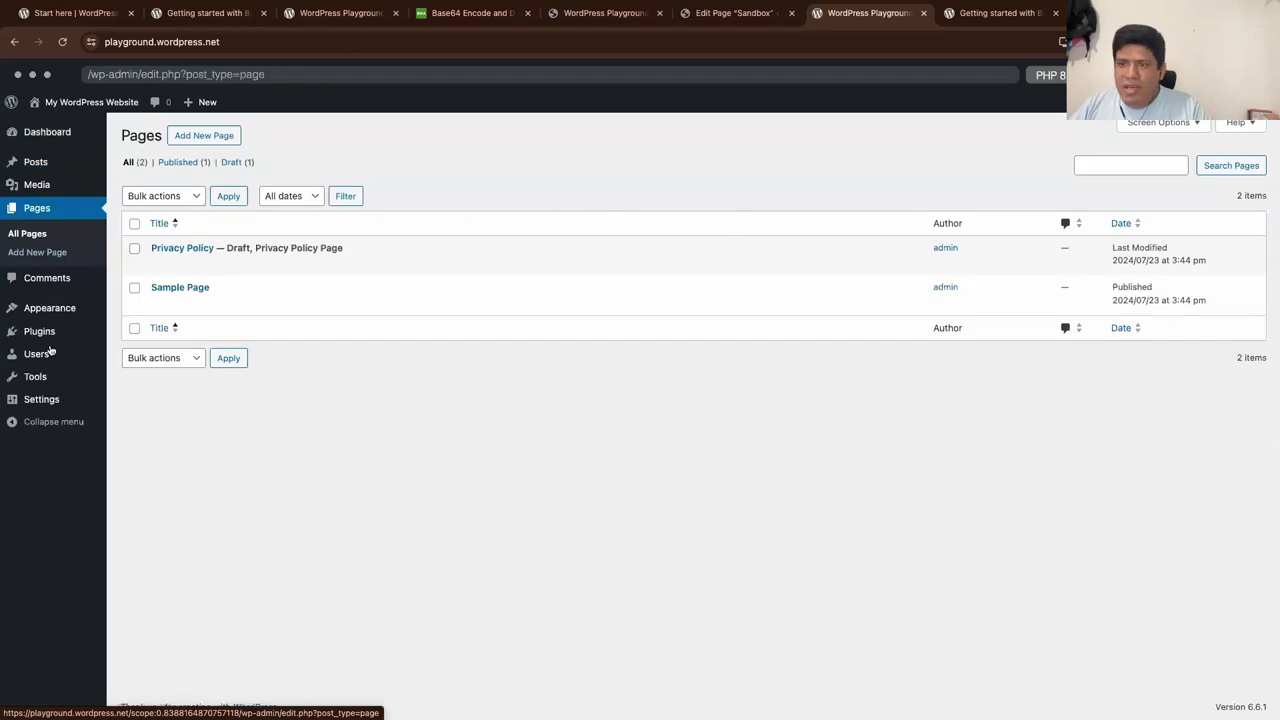
Step: Open Site Health and review its status checks and the configuration info sections
mouse_move(32, 376)
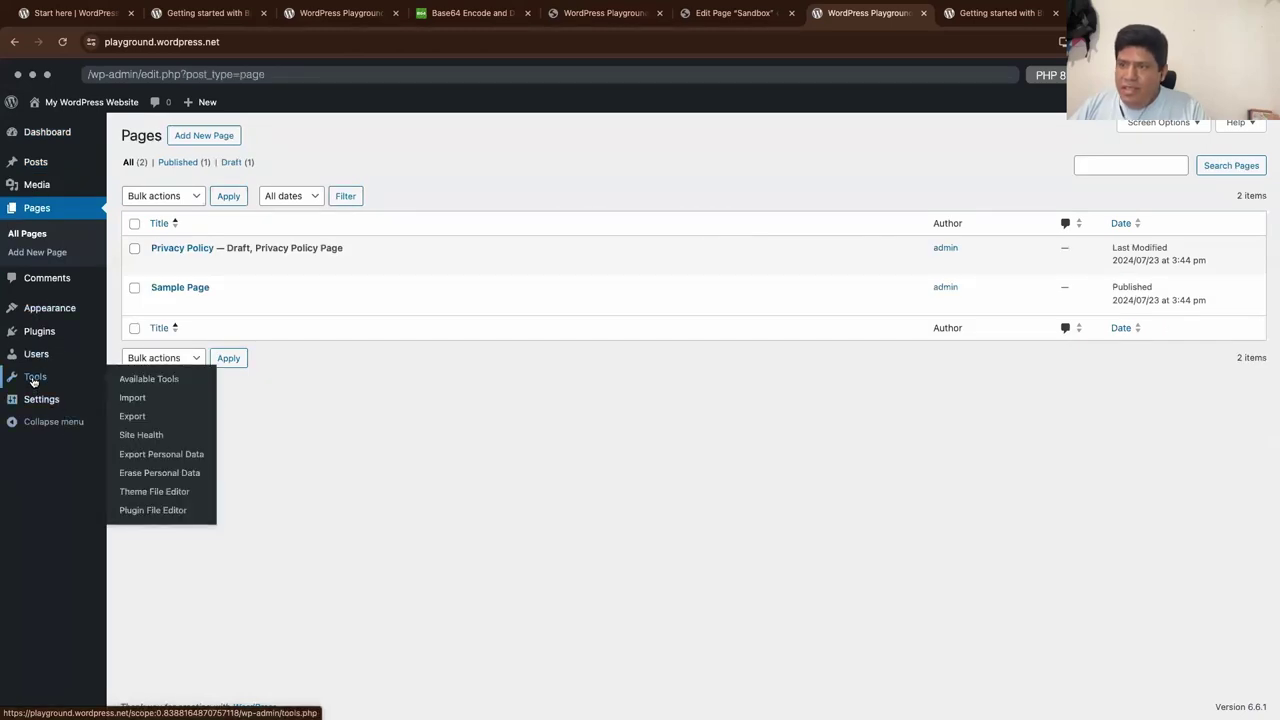
click(143, 440)
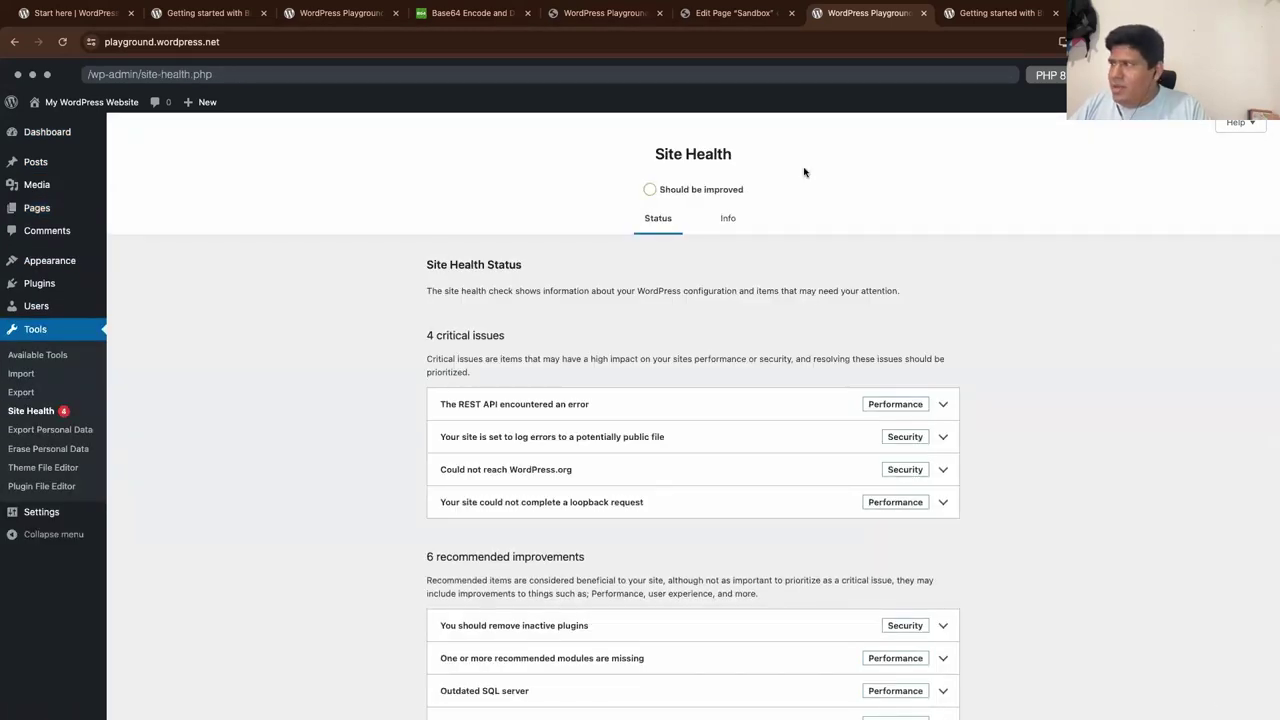
scroll(580, 390, down, 4)
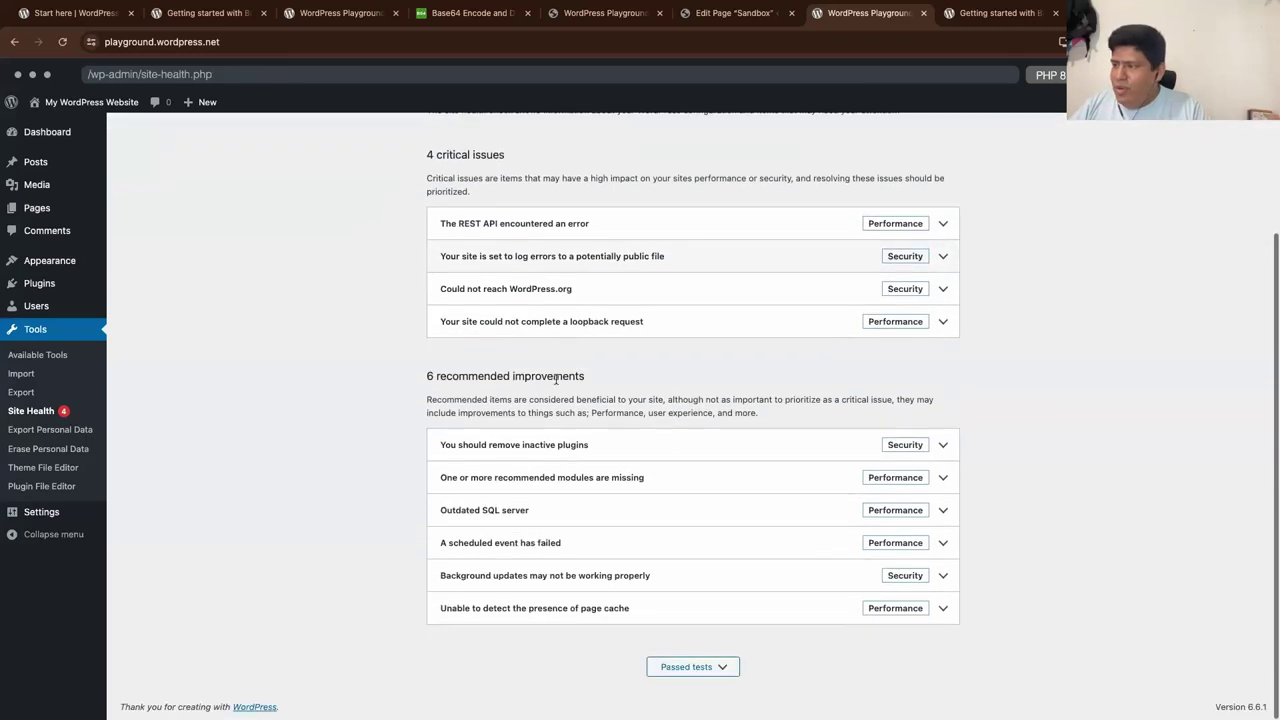
scroll(700, 430, up, 4)
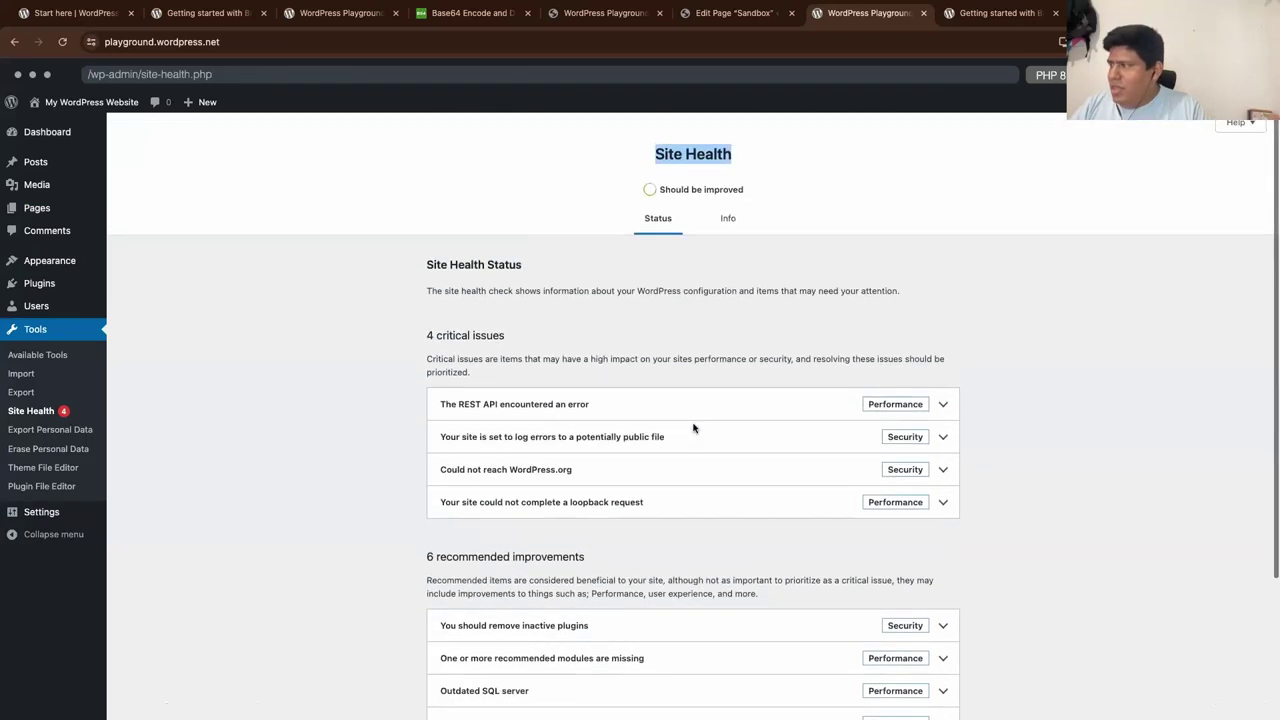
click(724, 221)
scroll(662, 430, down, 1)
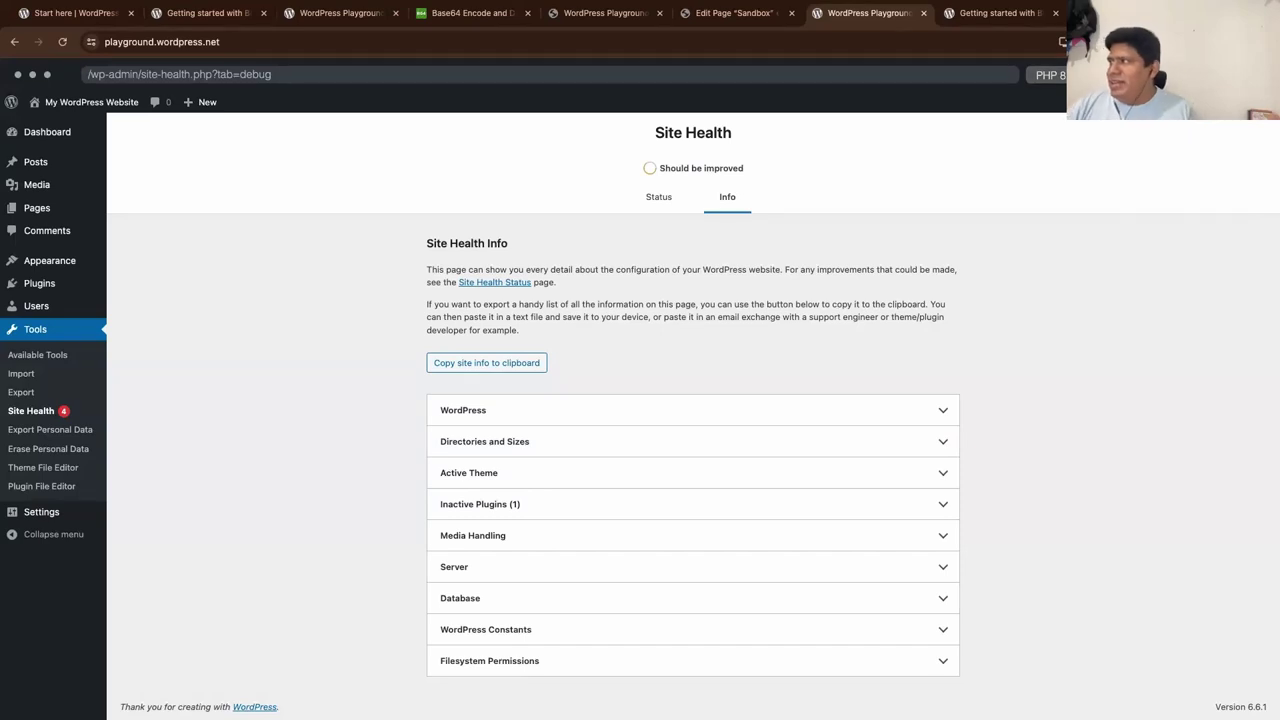
Step: Examine the PHP and WordPress versions offered in the Customize Playground settings and close them without applying changes
click(1048, 75)
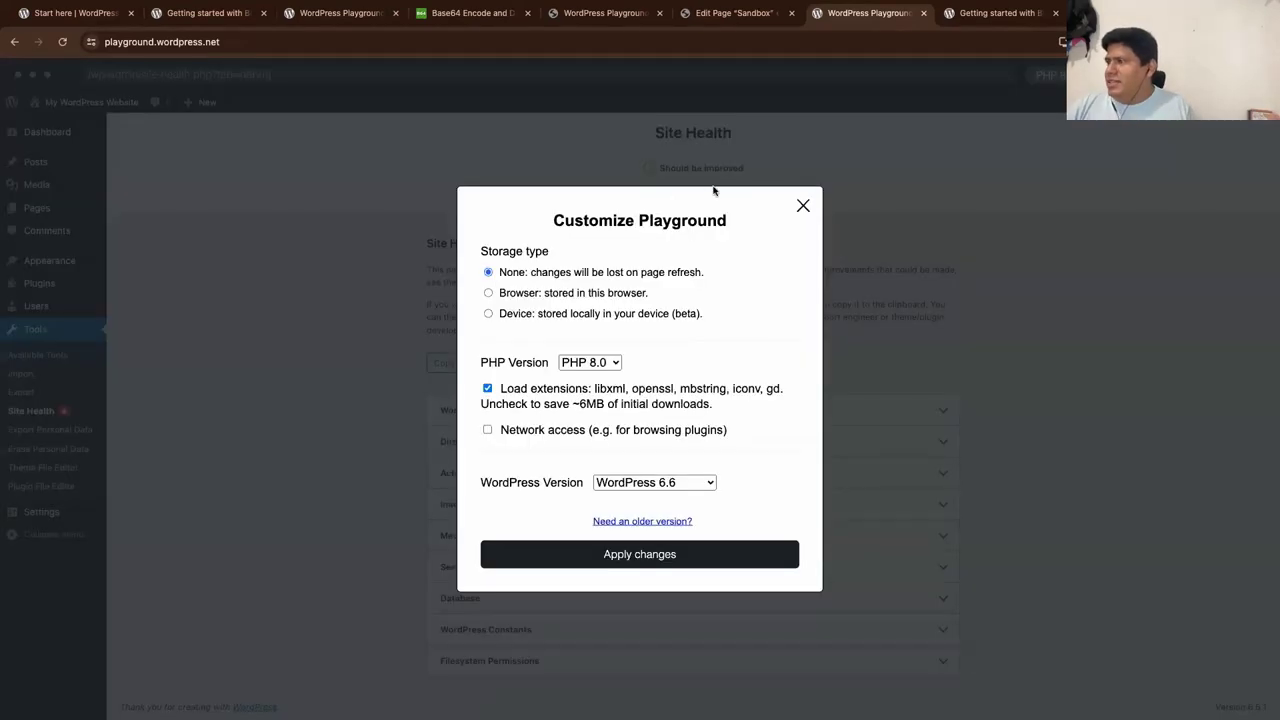
click(609, 363)
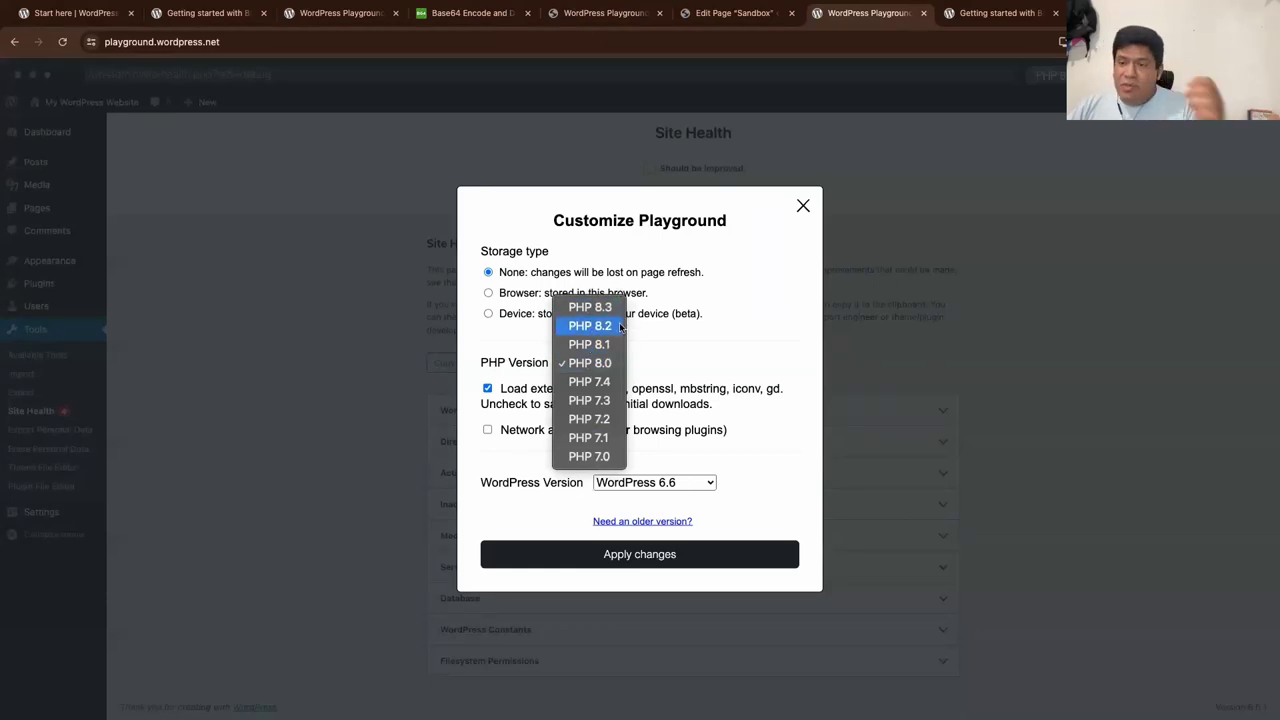
click(769, 320)
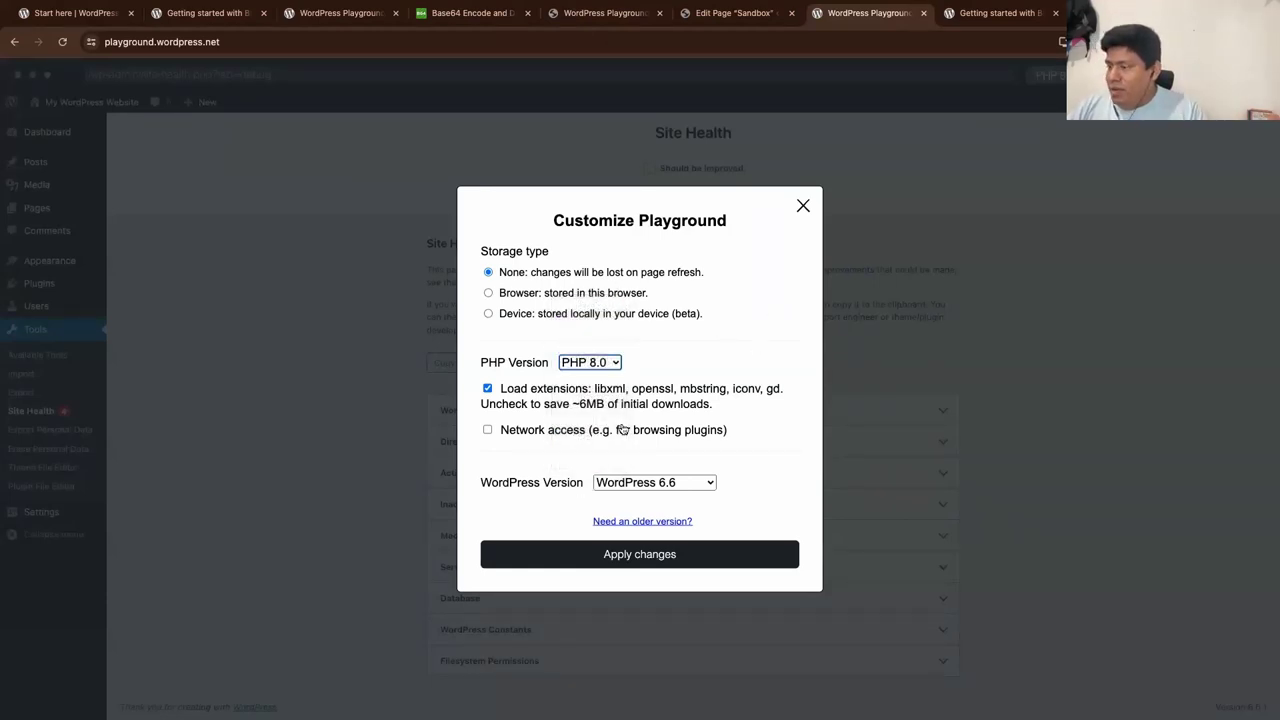
click(656, 482)
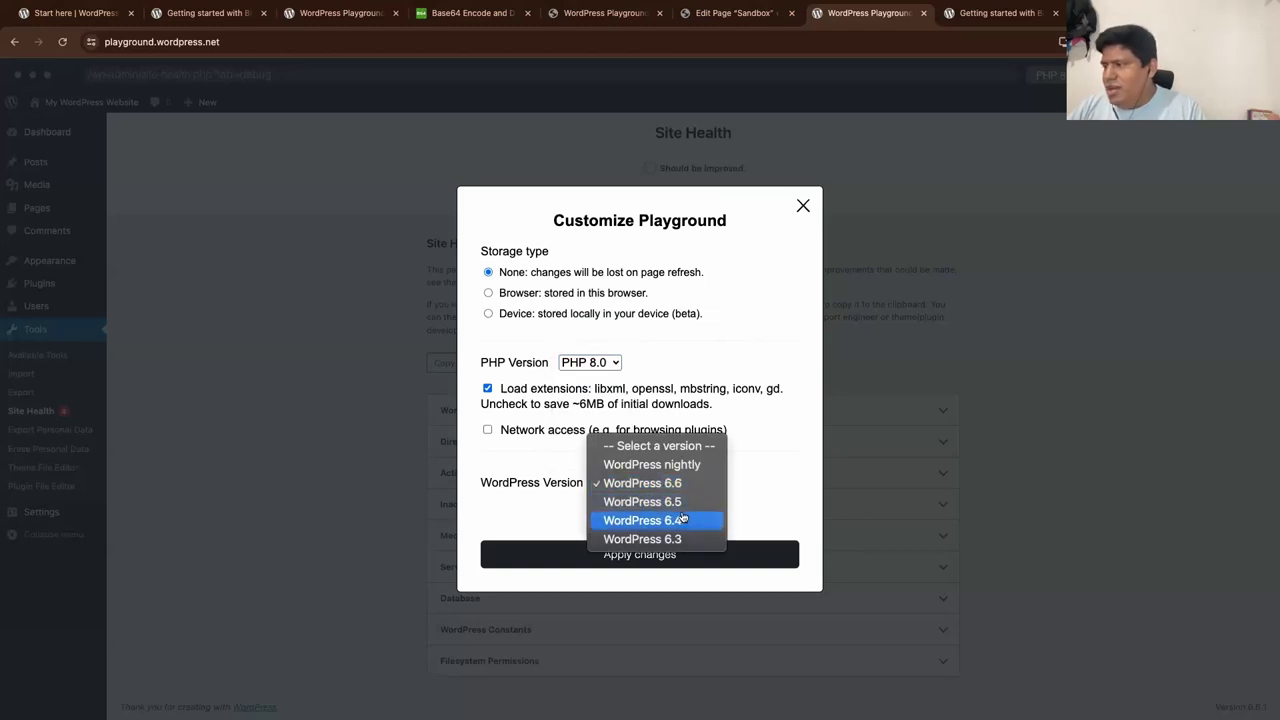
click(842, 201)
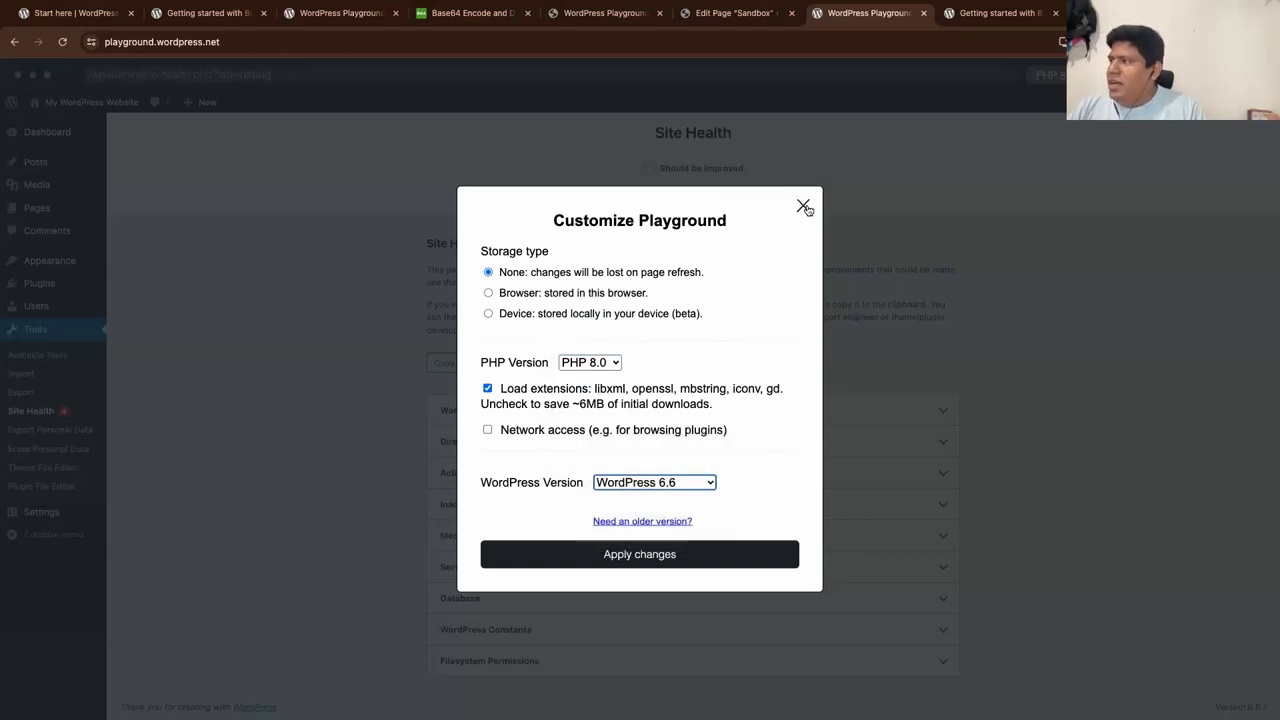
click(804, 206)
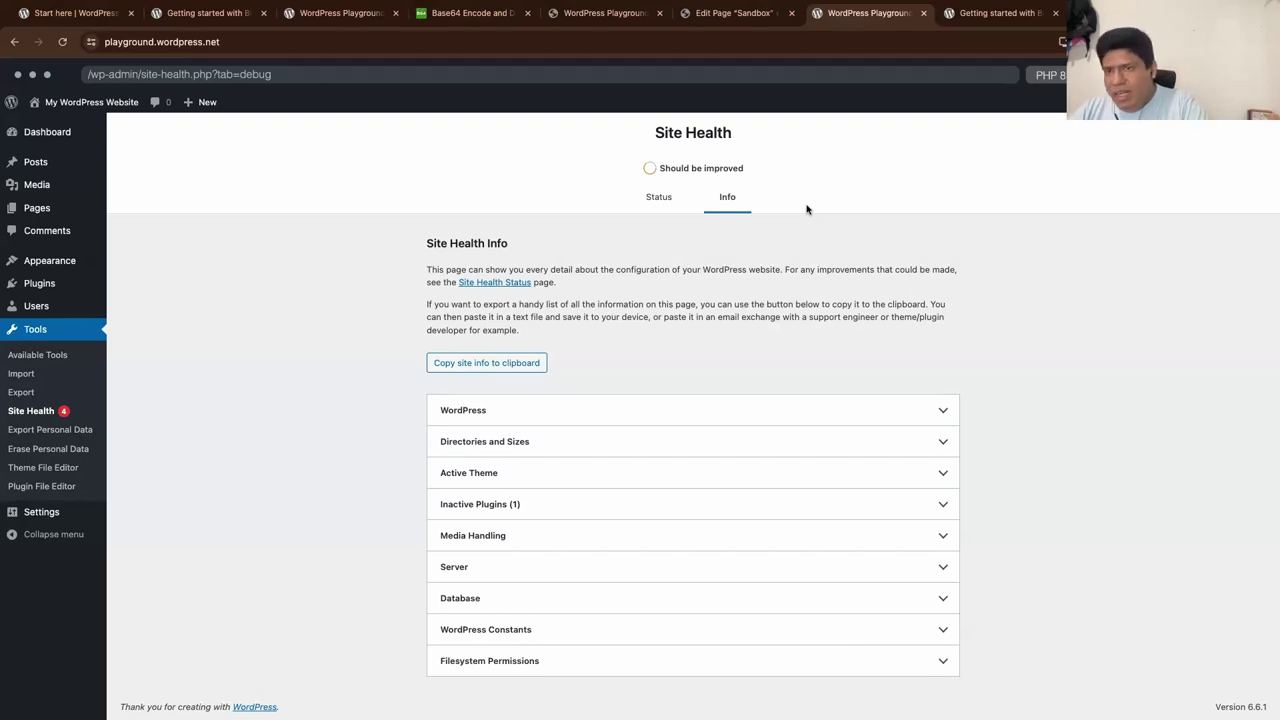
Step: Apply WordPress nightly to the Playground and go back to the default playground.wordpress.net instance
click(1055, 78)
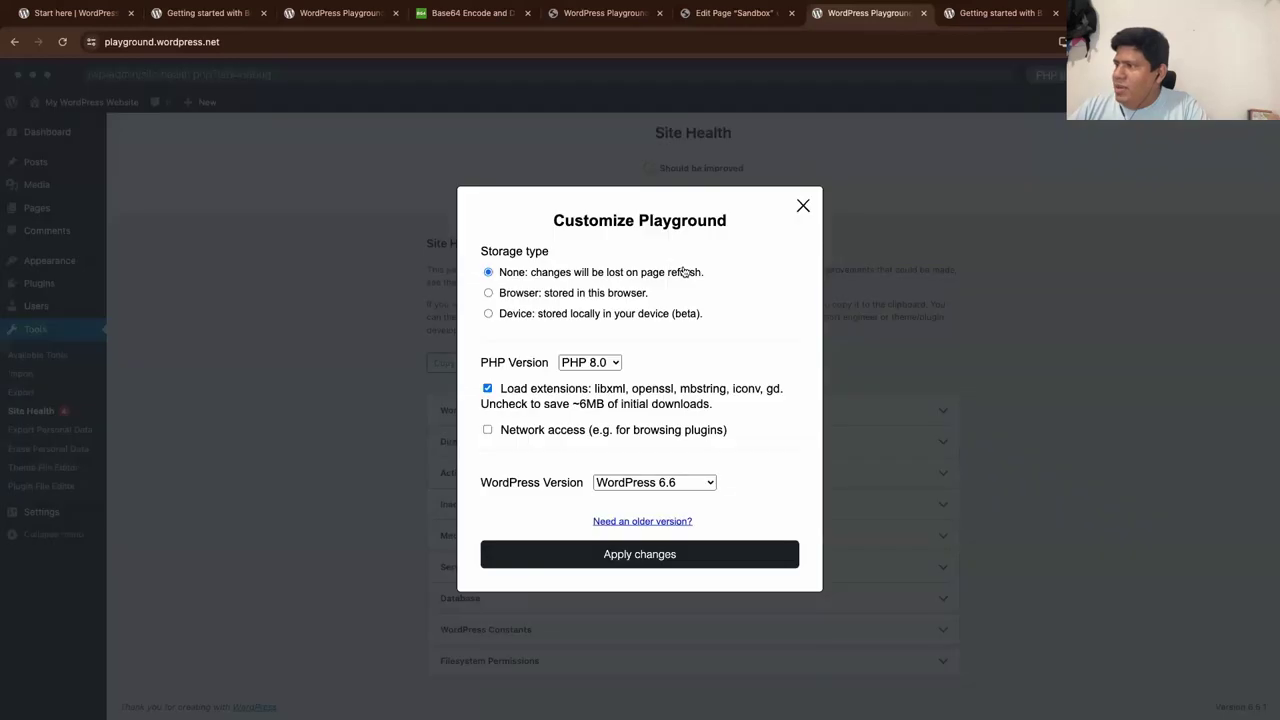
click(702, 483)
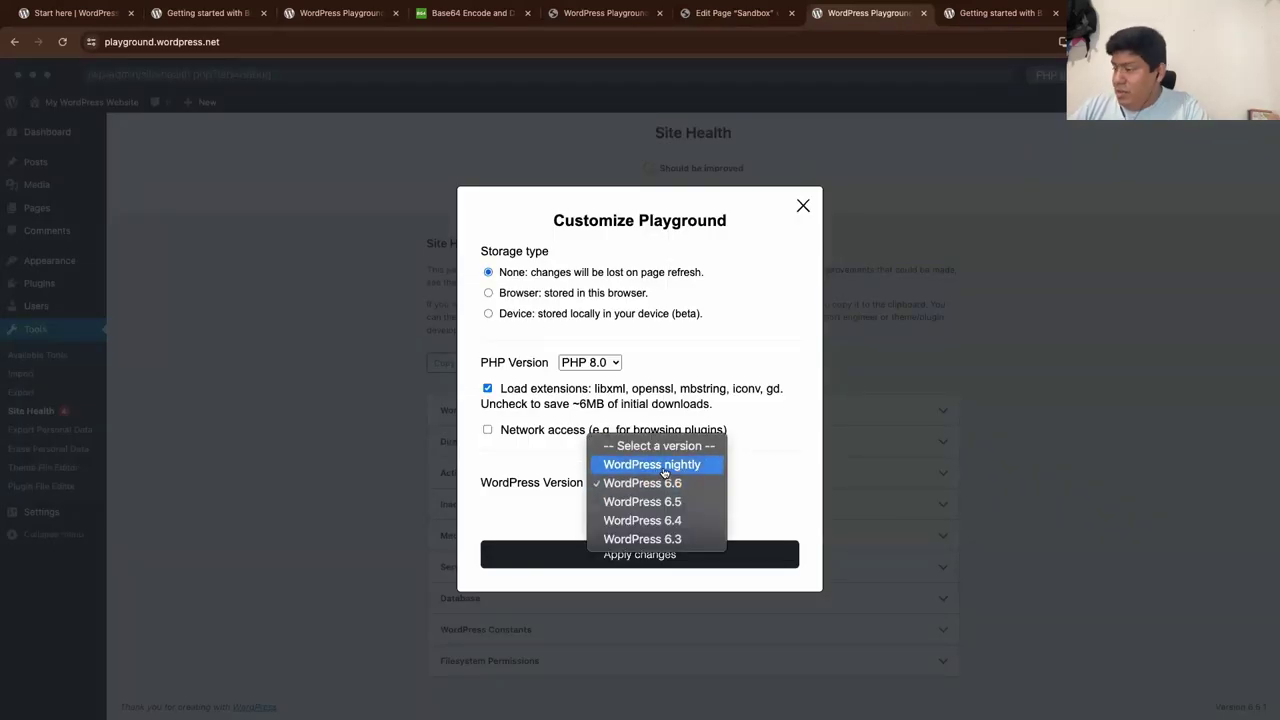
click(667, 469)
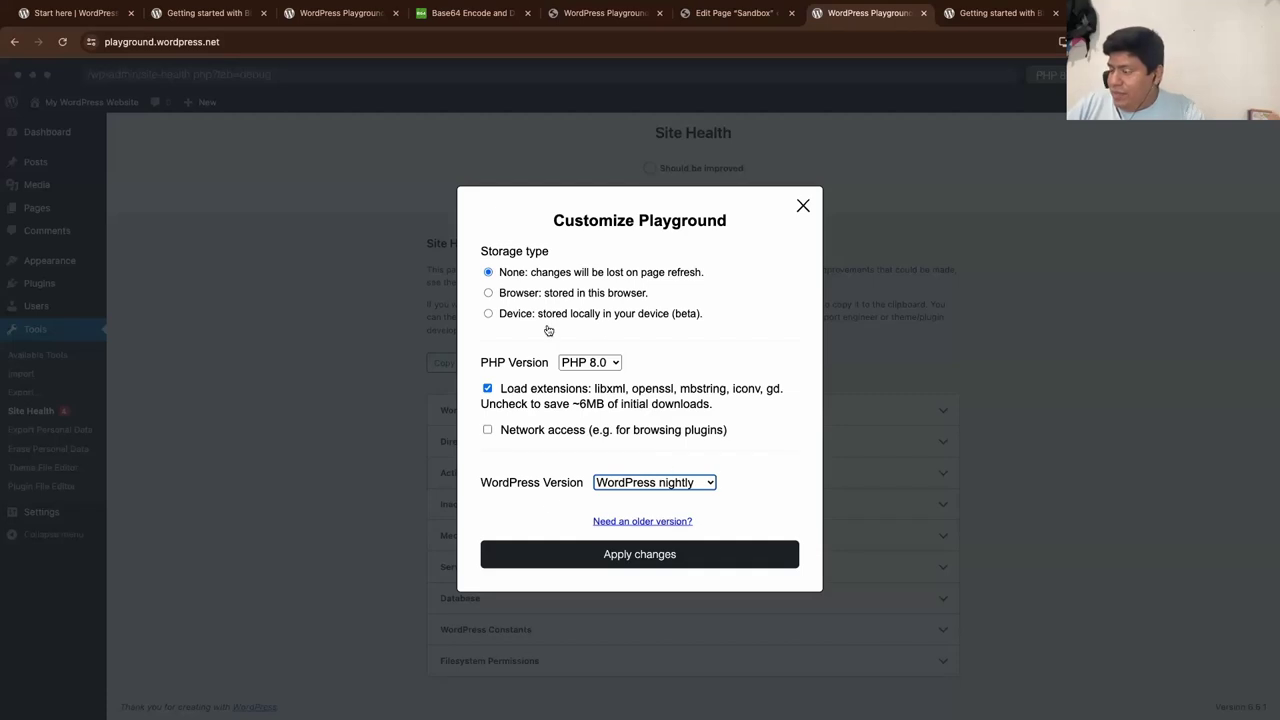
click(728, 553)
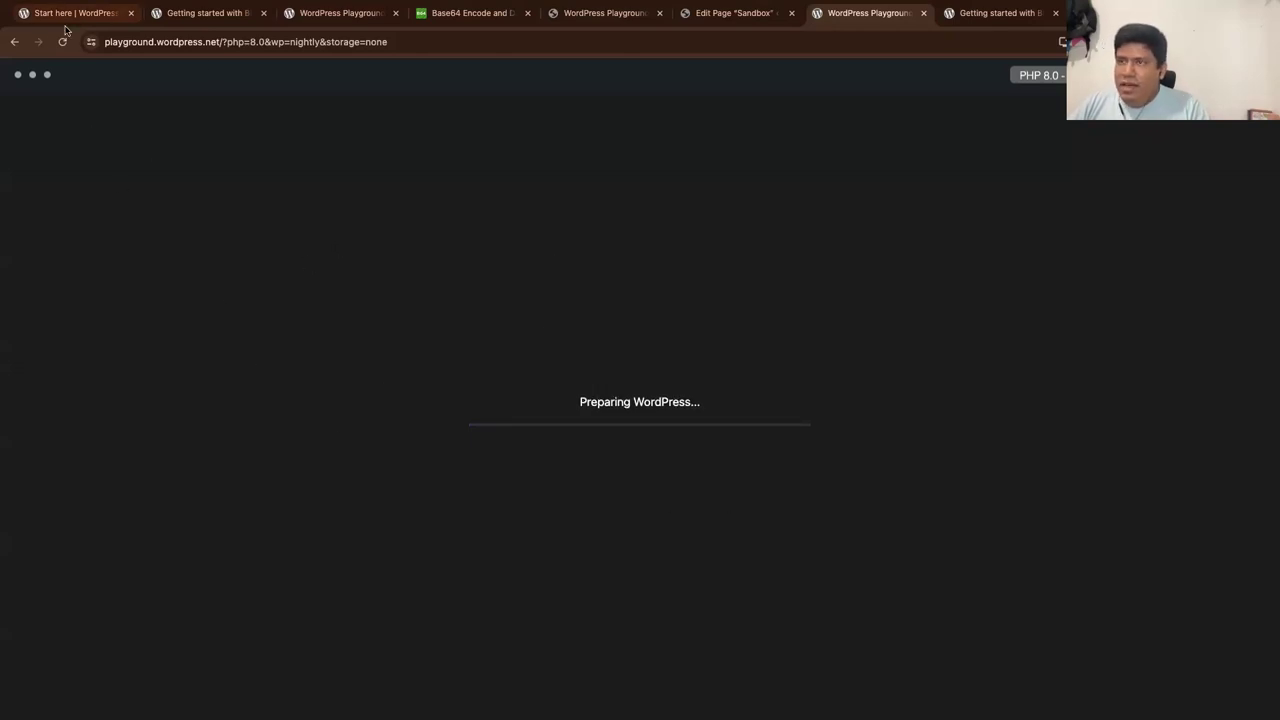
click(14, 42)
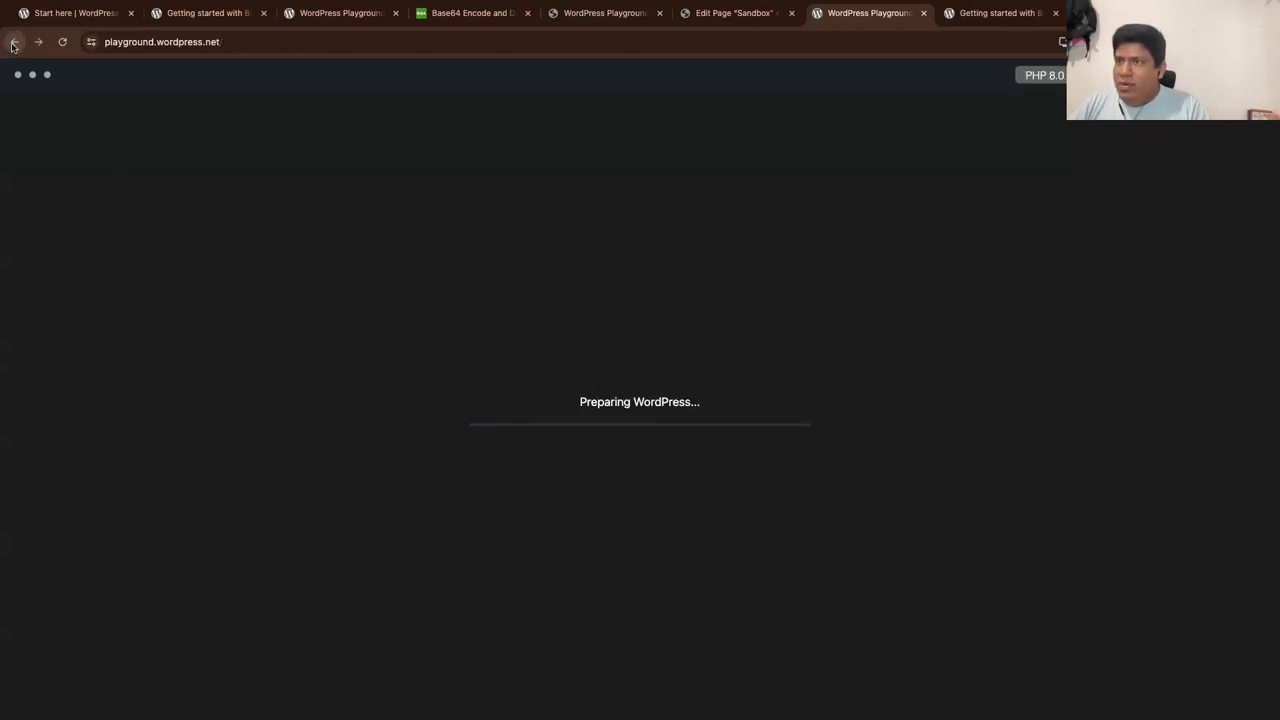
click(230, 40)
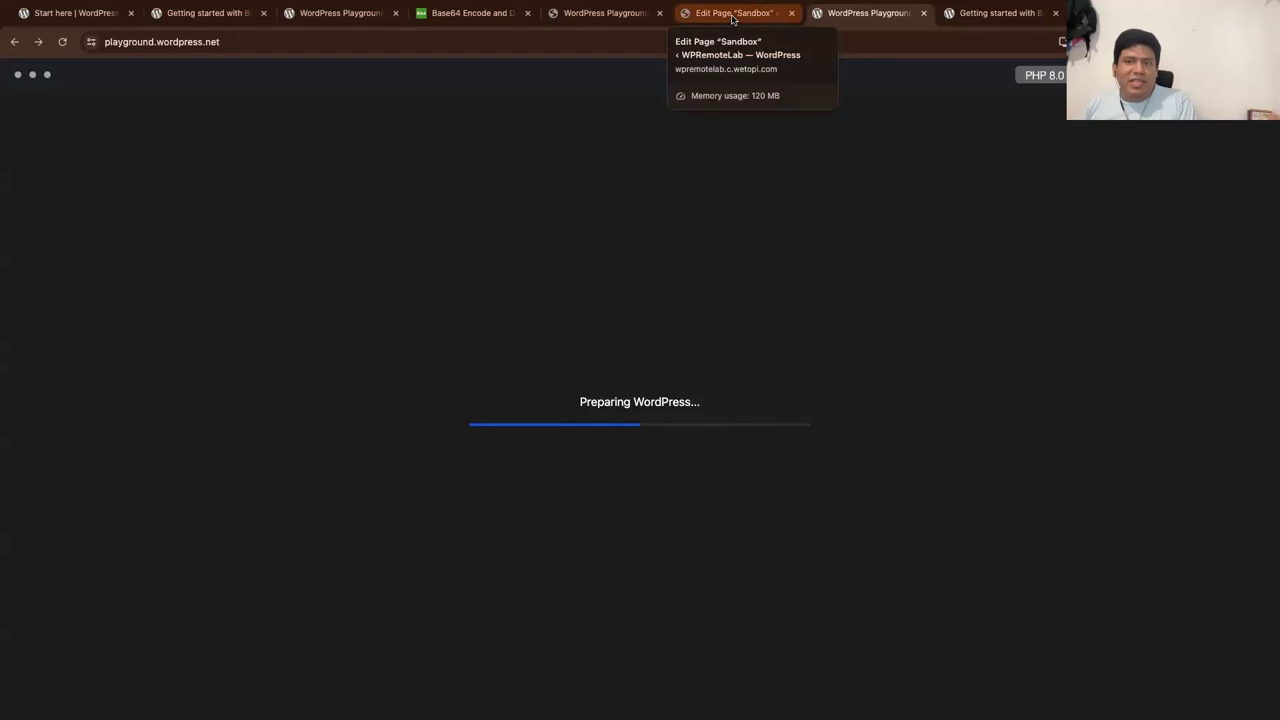
Step: Switch to the WPRemoteLab site and check its installed plugins for WordPress Playground Block
click(734, 21)
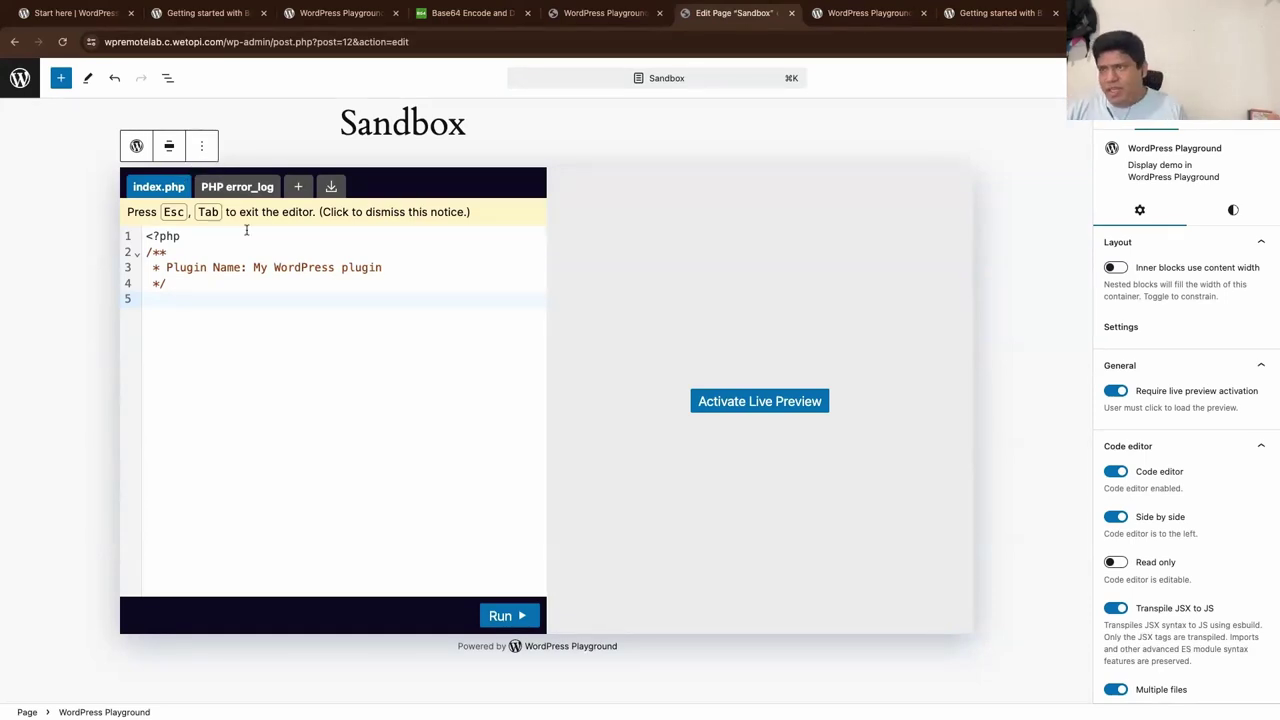
click(13, 88)
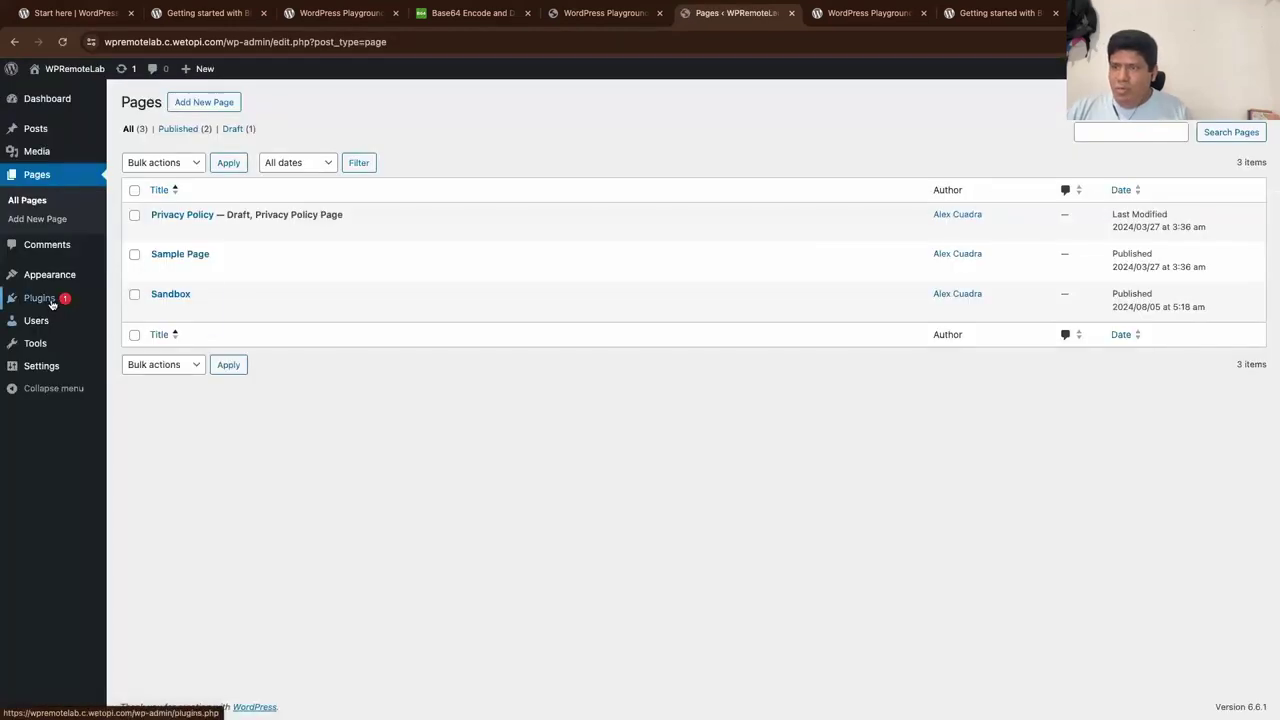
click(52, 303)
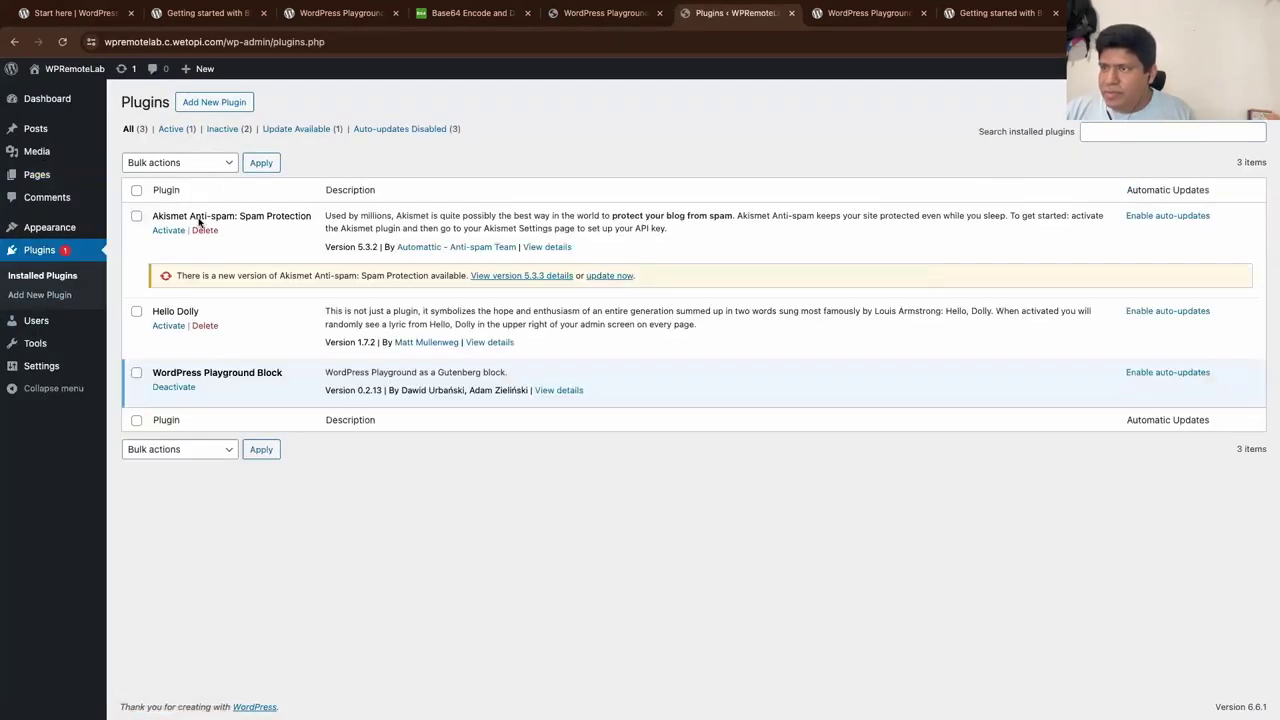
drag(160, 372, 323, 380)
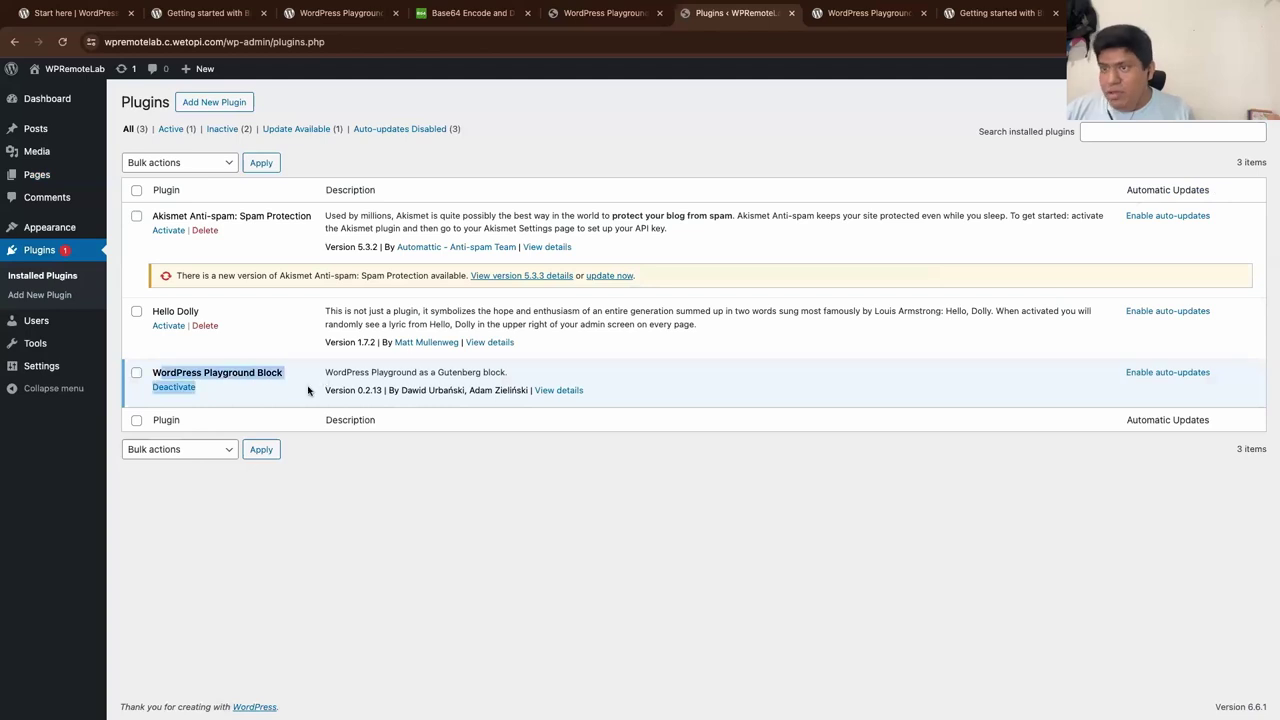
Step: Open the Sandbox page for editing and add two blank lines after the plugin header comment in index.php
click(40, 180)
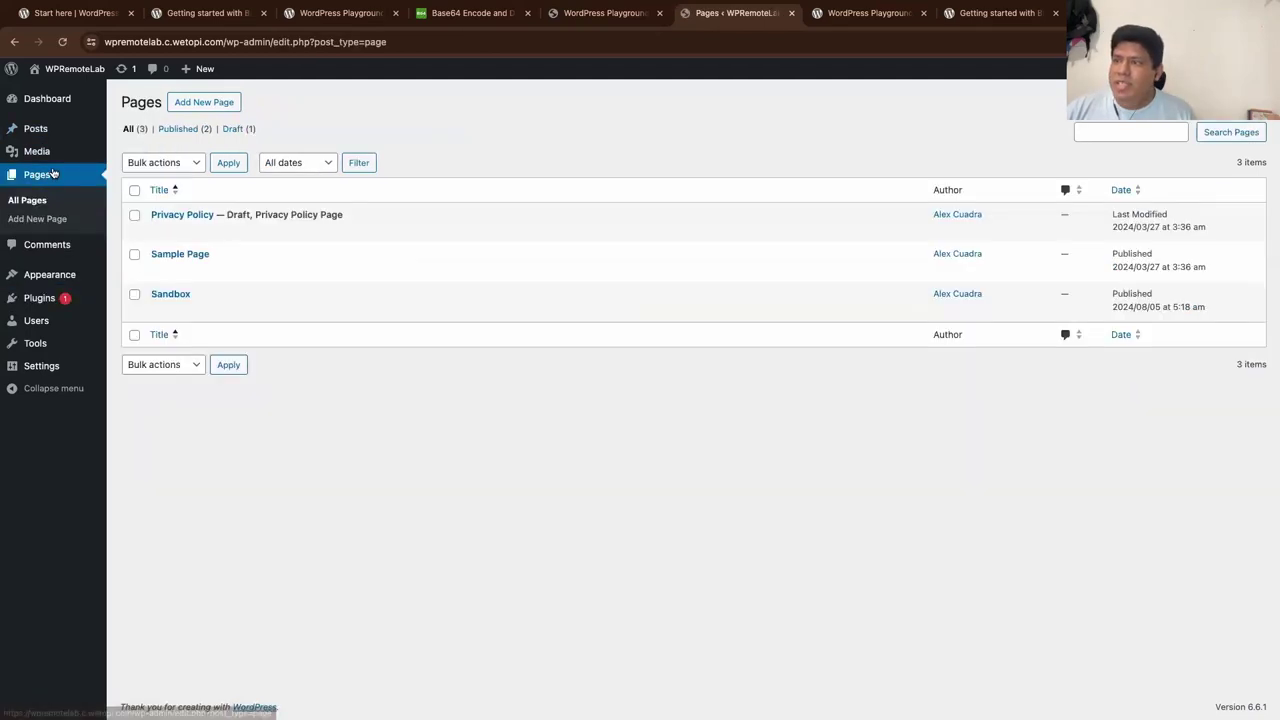
click(170, 294)
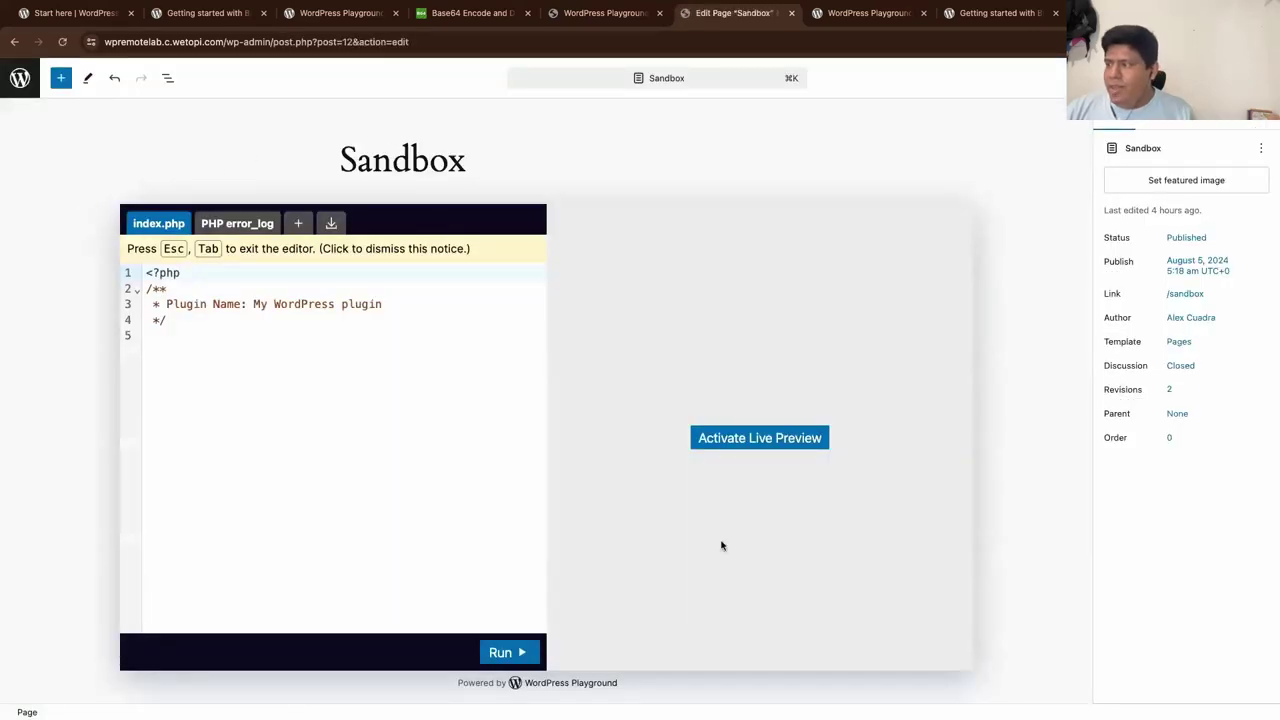
click(190, 322)
key(Return)
key(Return)
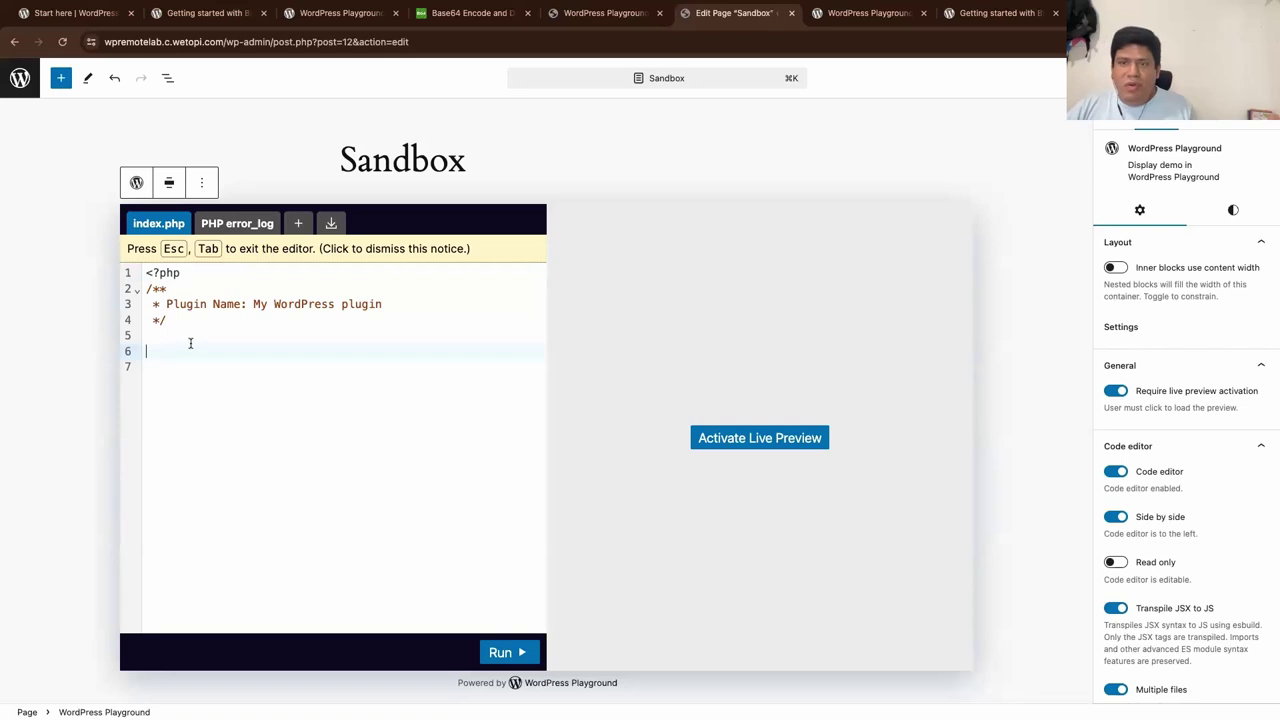
Step: Activate the Playground block's live preview, look at the standalone Playground meanwhile, and return to the Sandbox page
click(731, 438)
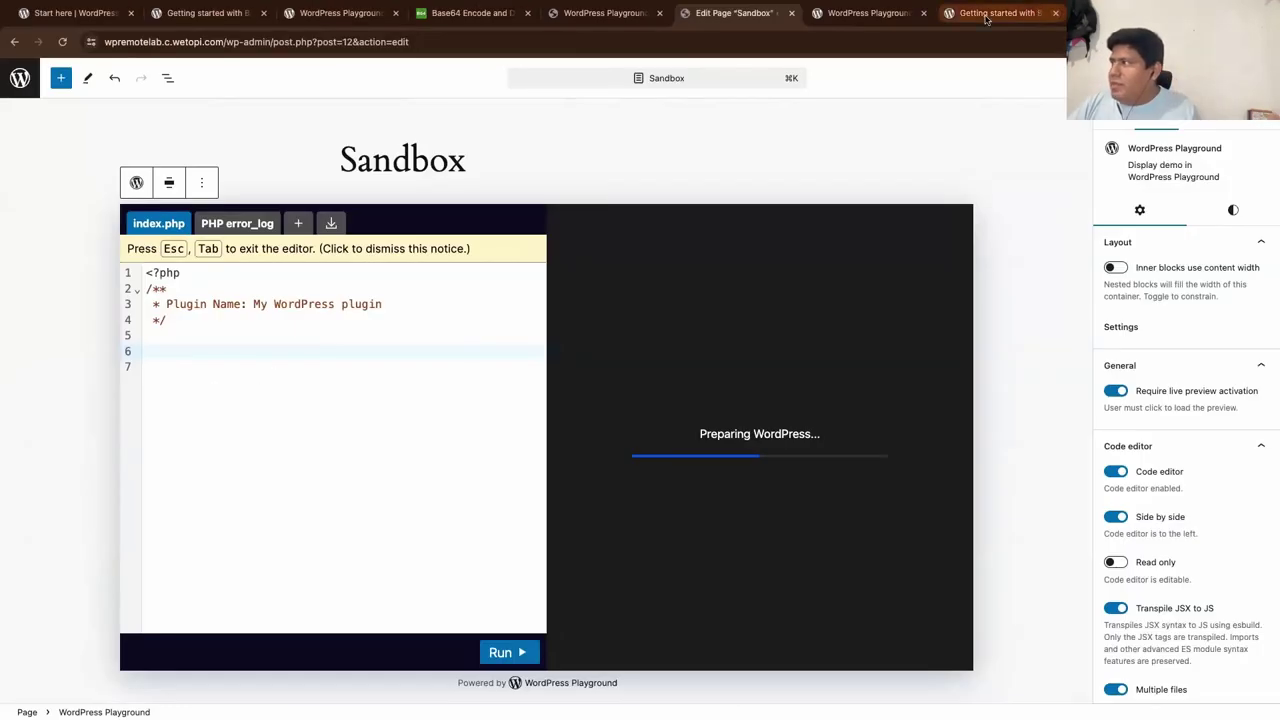
click(985, 14)
click(866, 13)
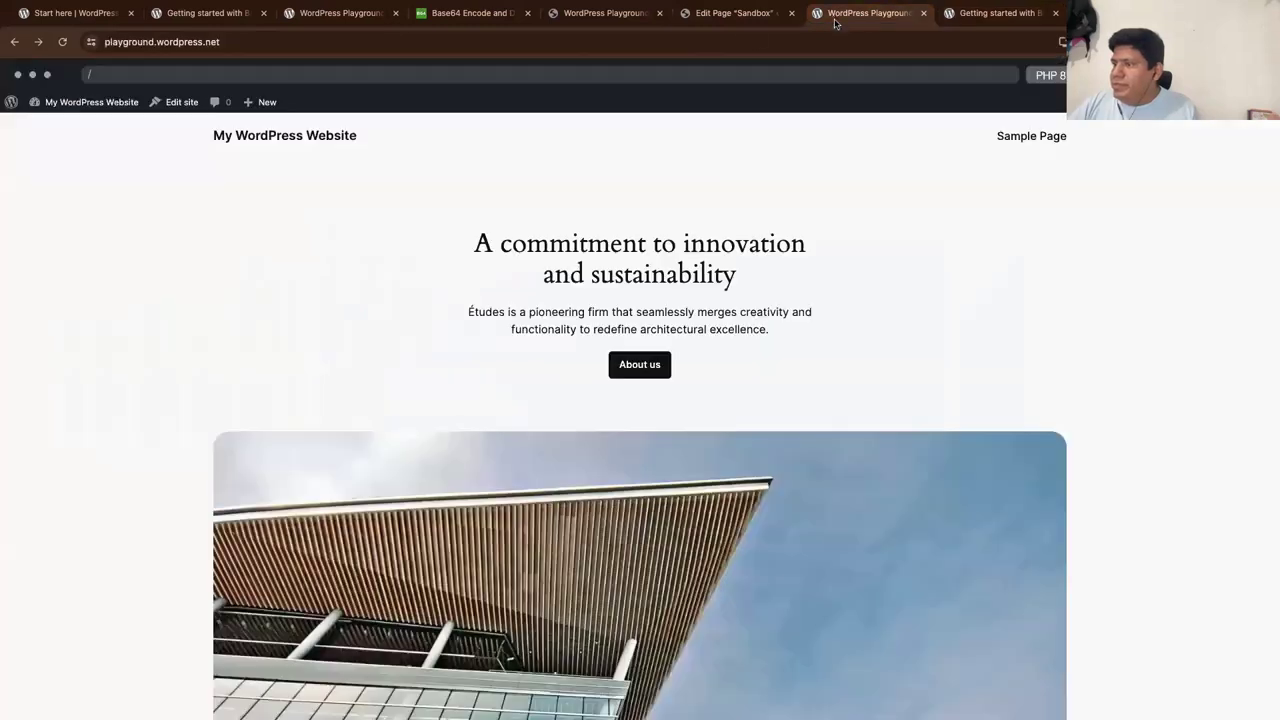
click(742, 17)
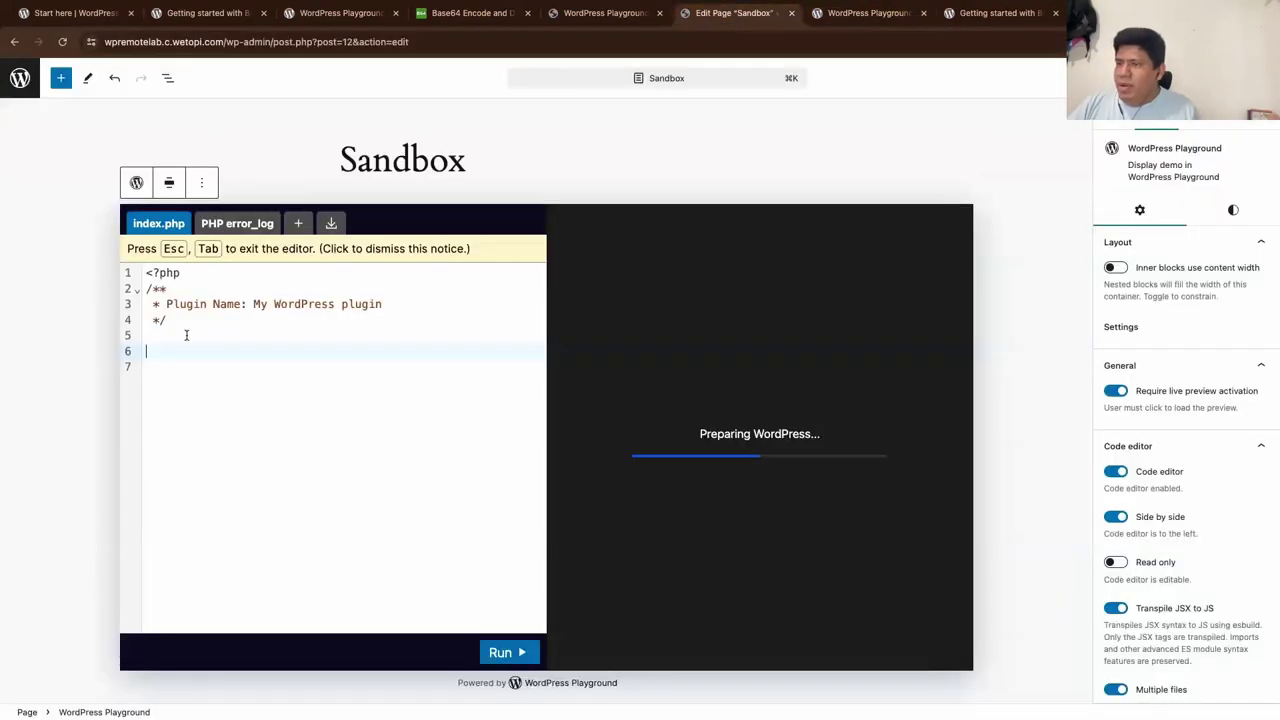
Step: Add echo "Hola mundo"; on line 6 of index.php, run the code, and highlight its output in the preview
text(echo)
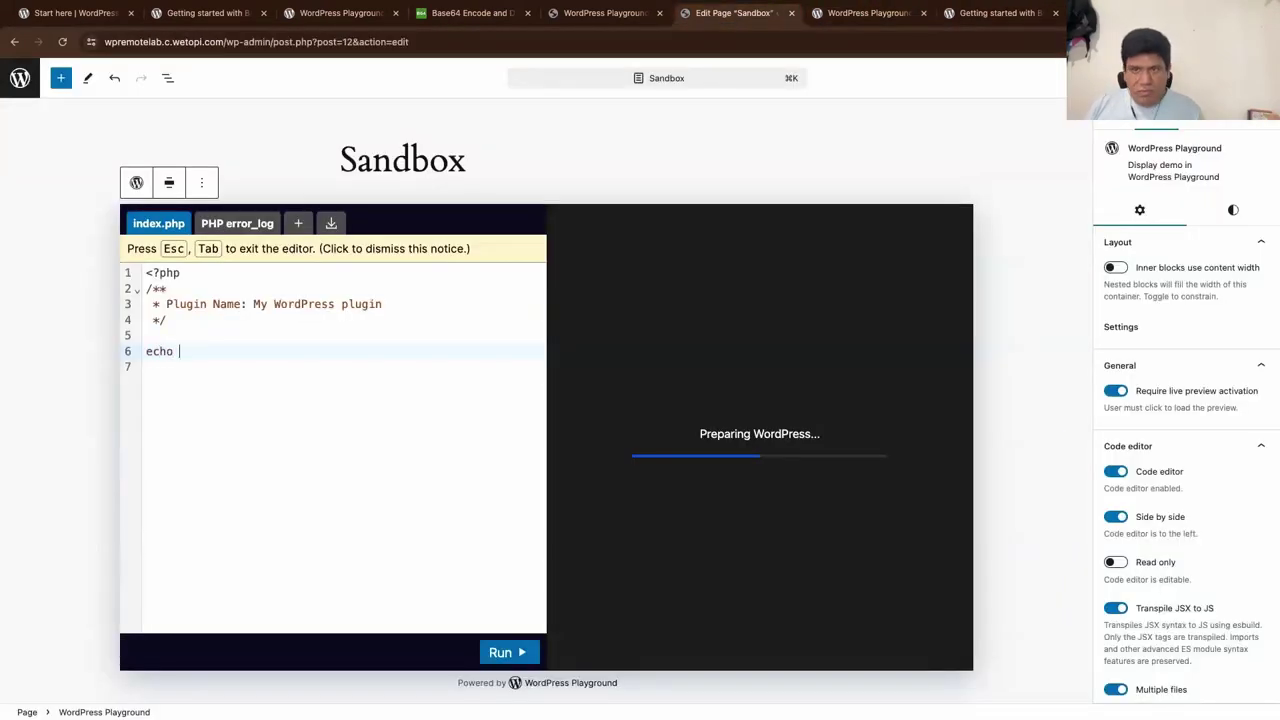
text( [[)
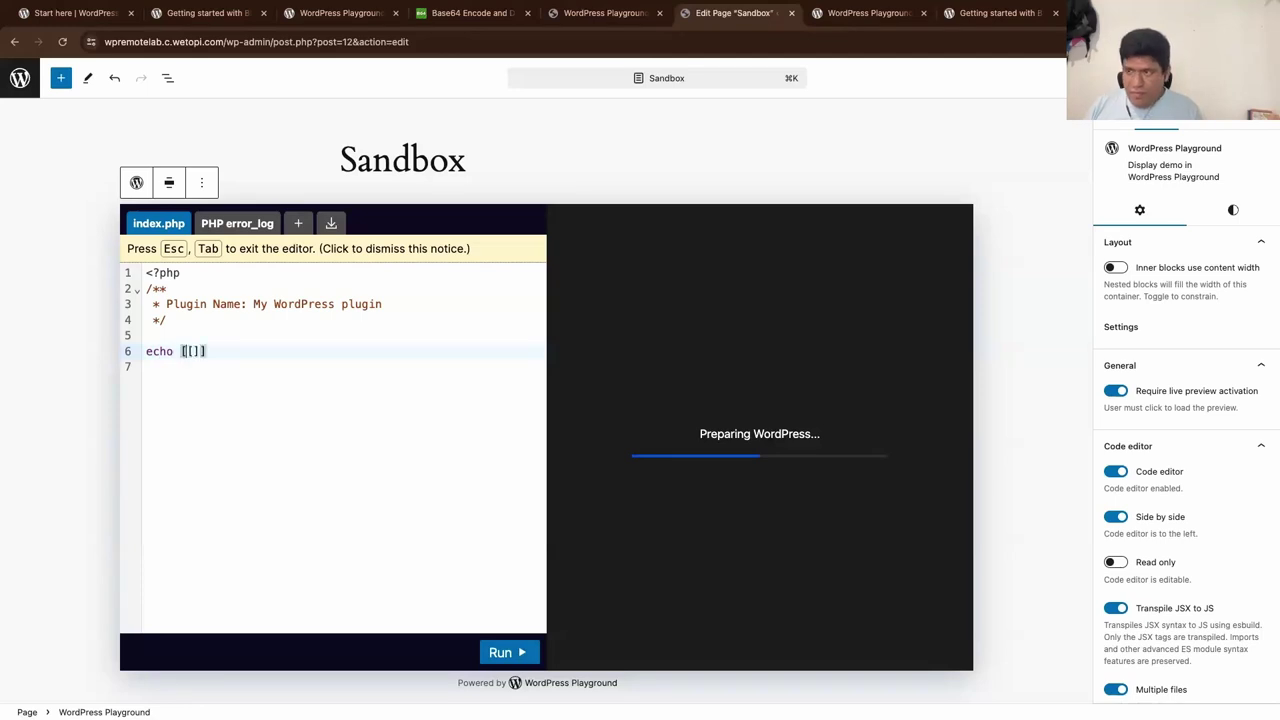
key(BackSpace)
key(BackSpace)
key(BackSpace)
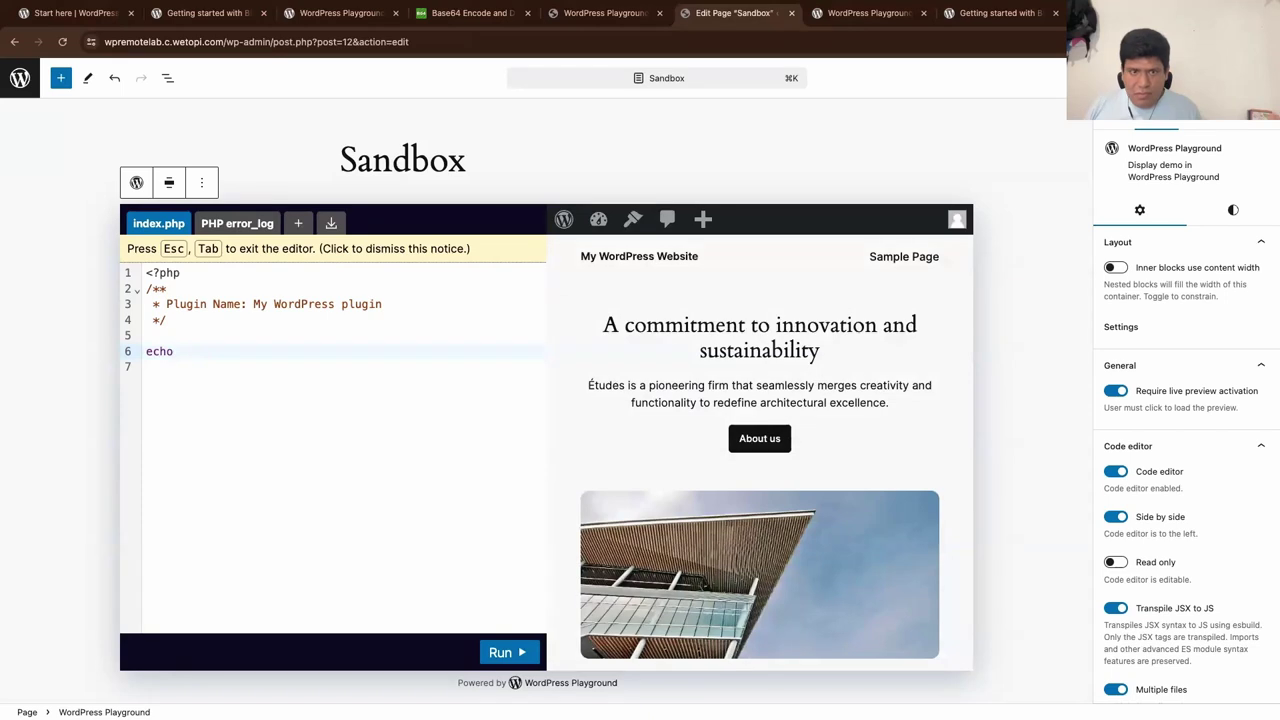
text(")
key(BackSpace)
text("Hola )
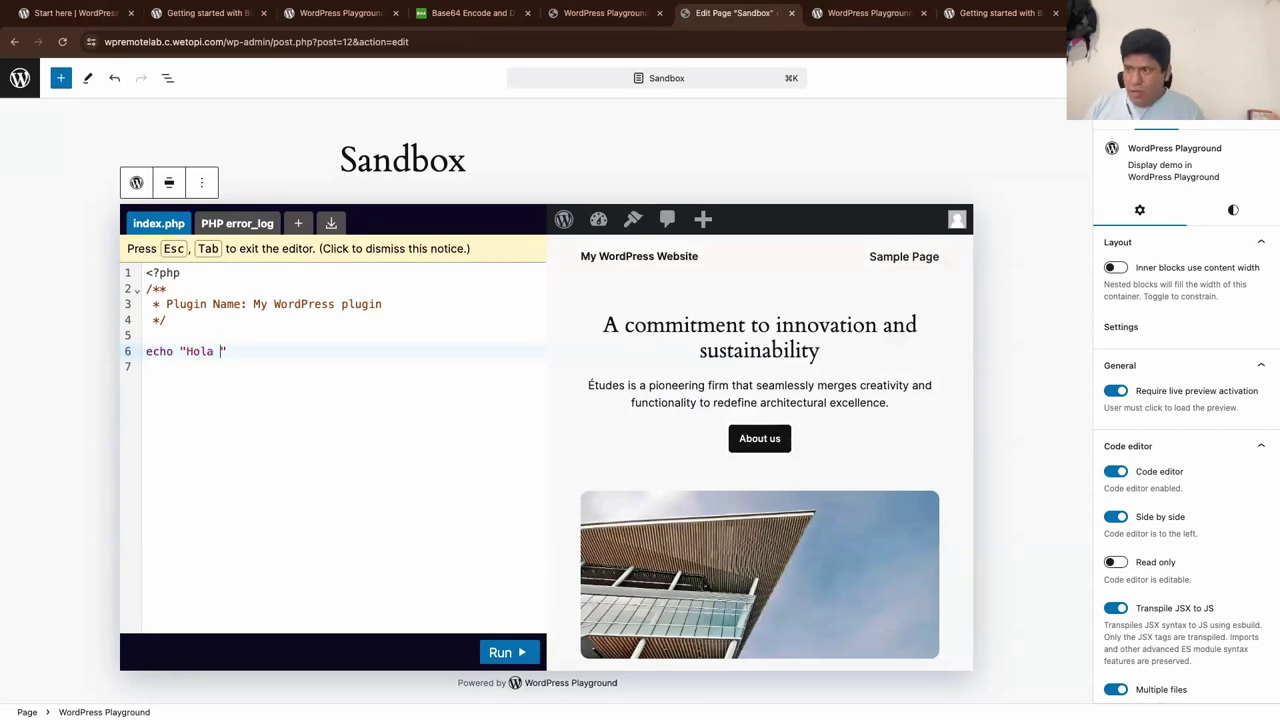
text(mundo")
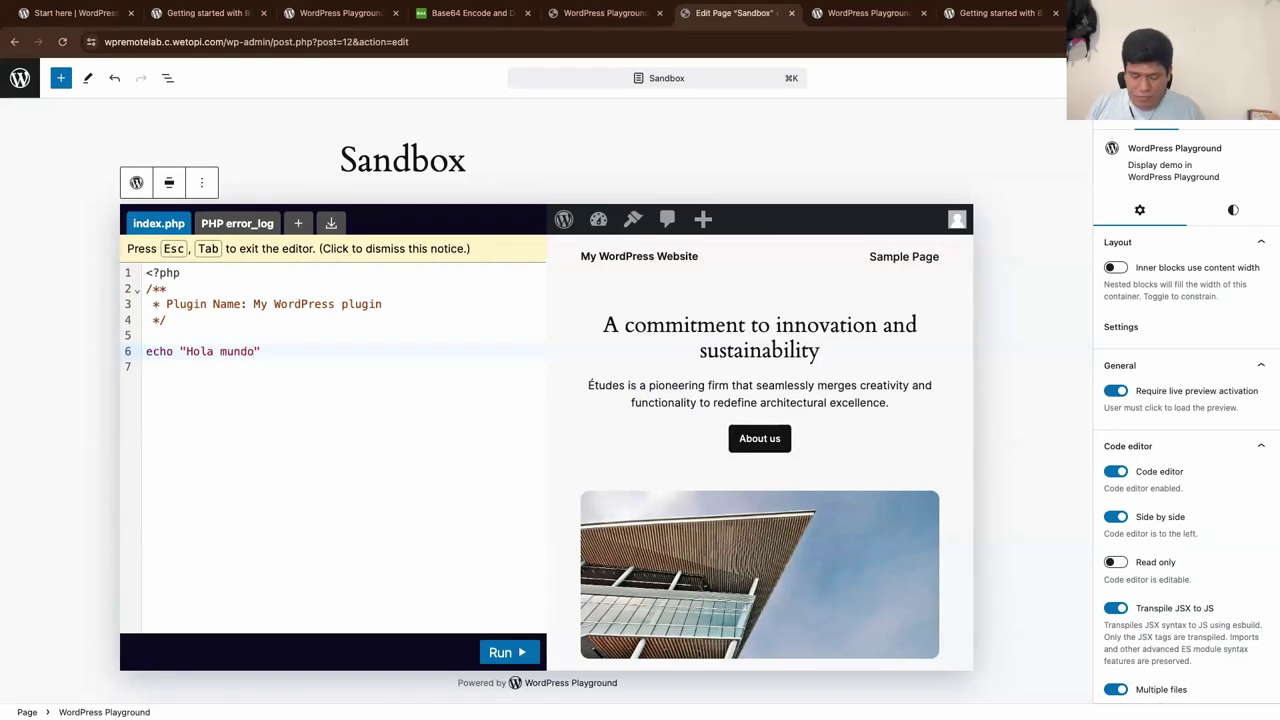
text(;)
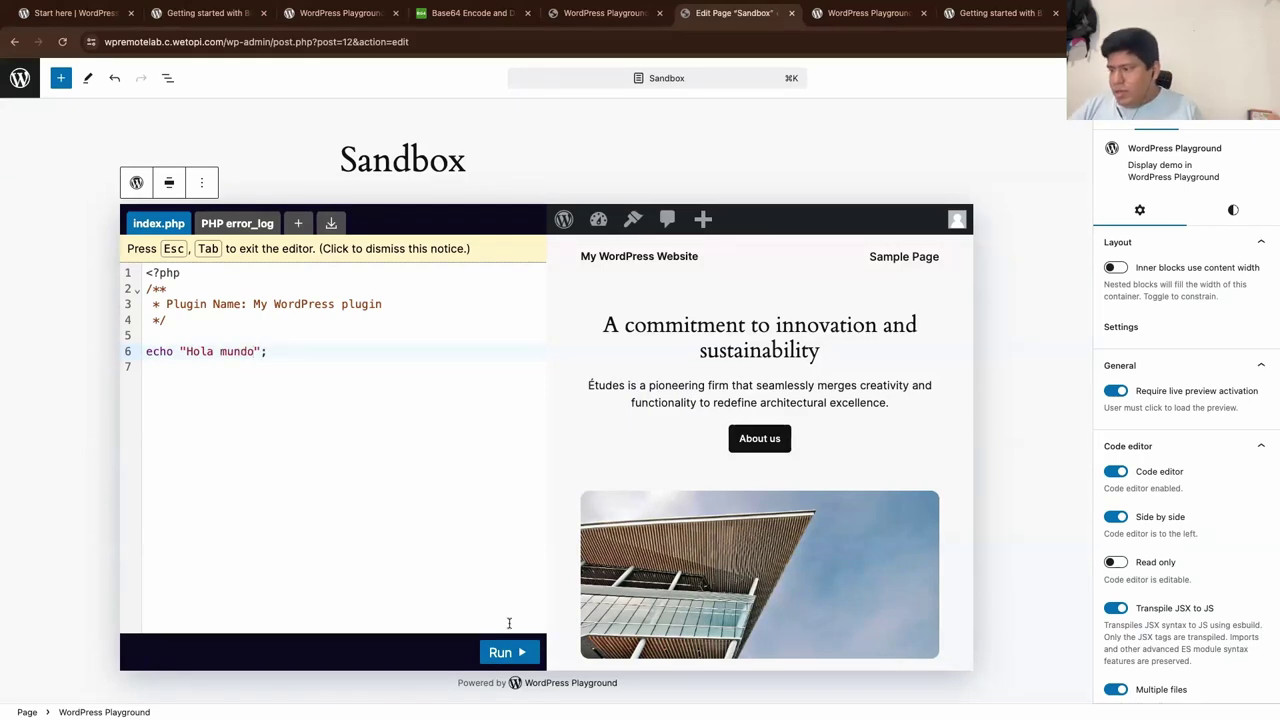
click(503, 652)
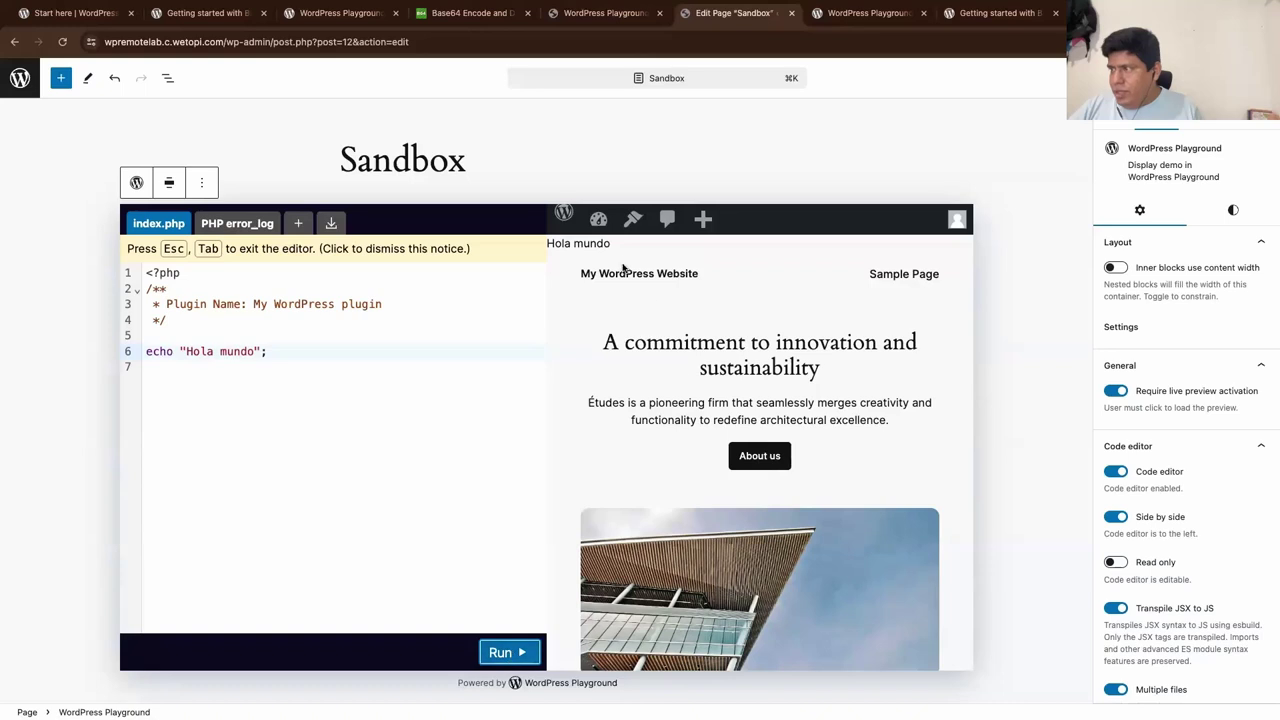
drag(612, 244, 558, 250)
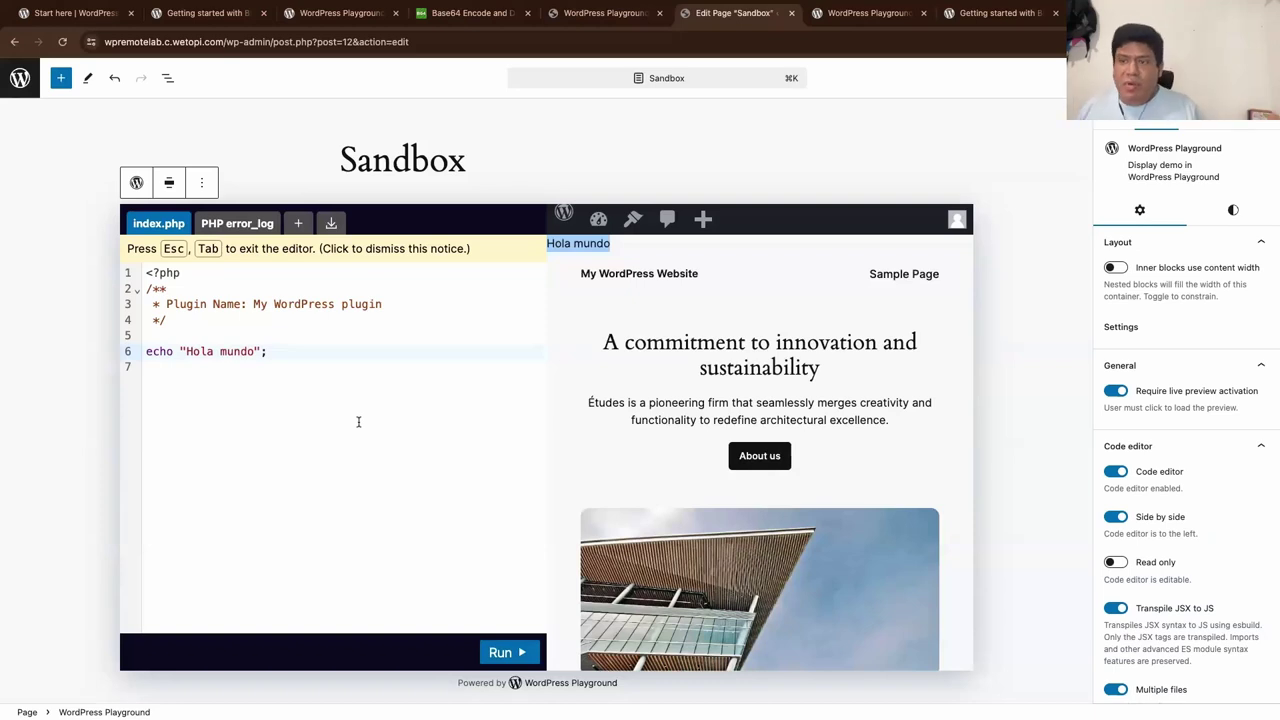
click(305, 399)
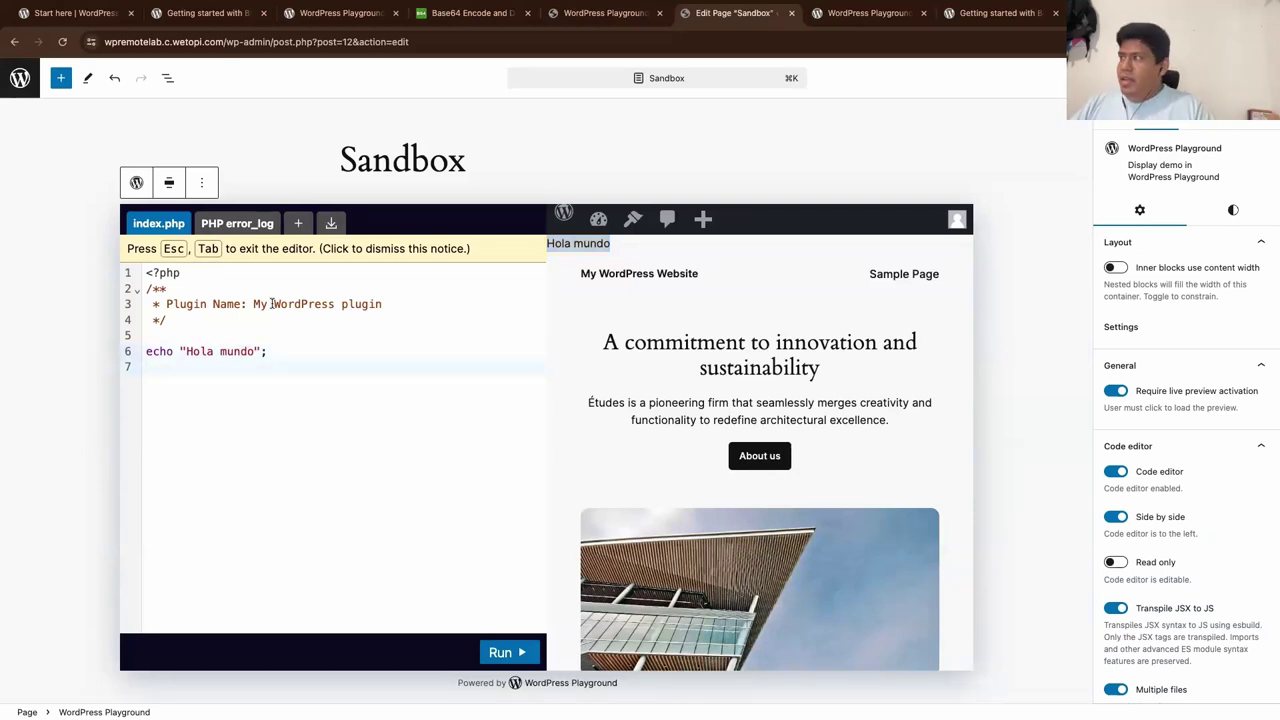
Step: Compare the standalone Playground with the Sandbox page and its site URL, and view the Getting started with Blueprints documentation
click(868, 14)
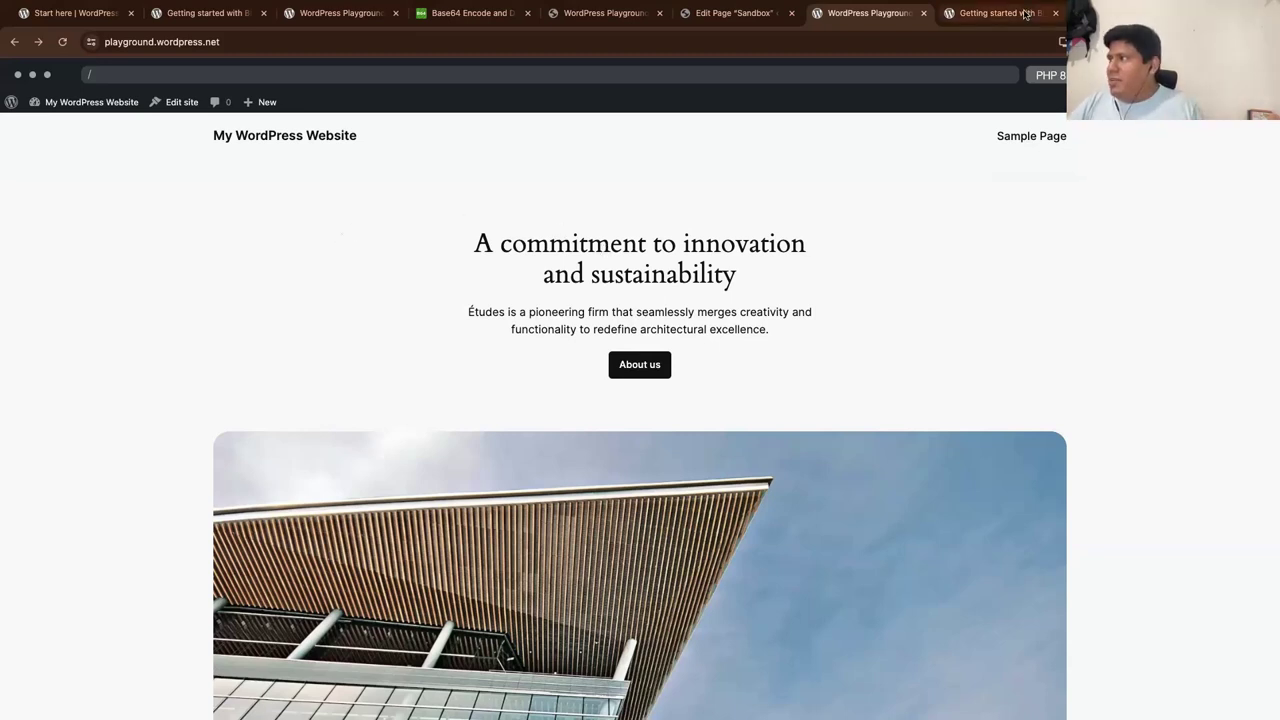
click(731, 13)
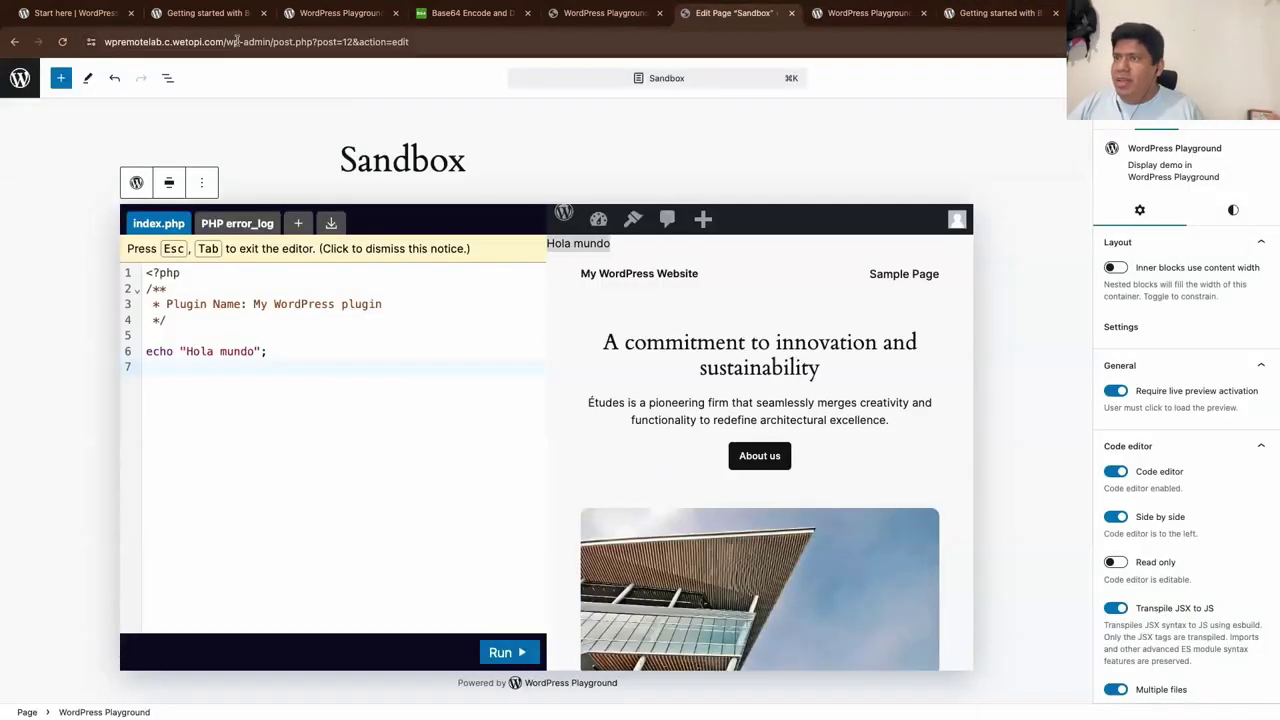
drag(103, 45, 265, 140)
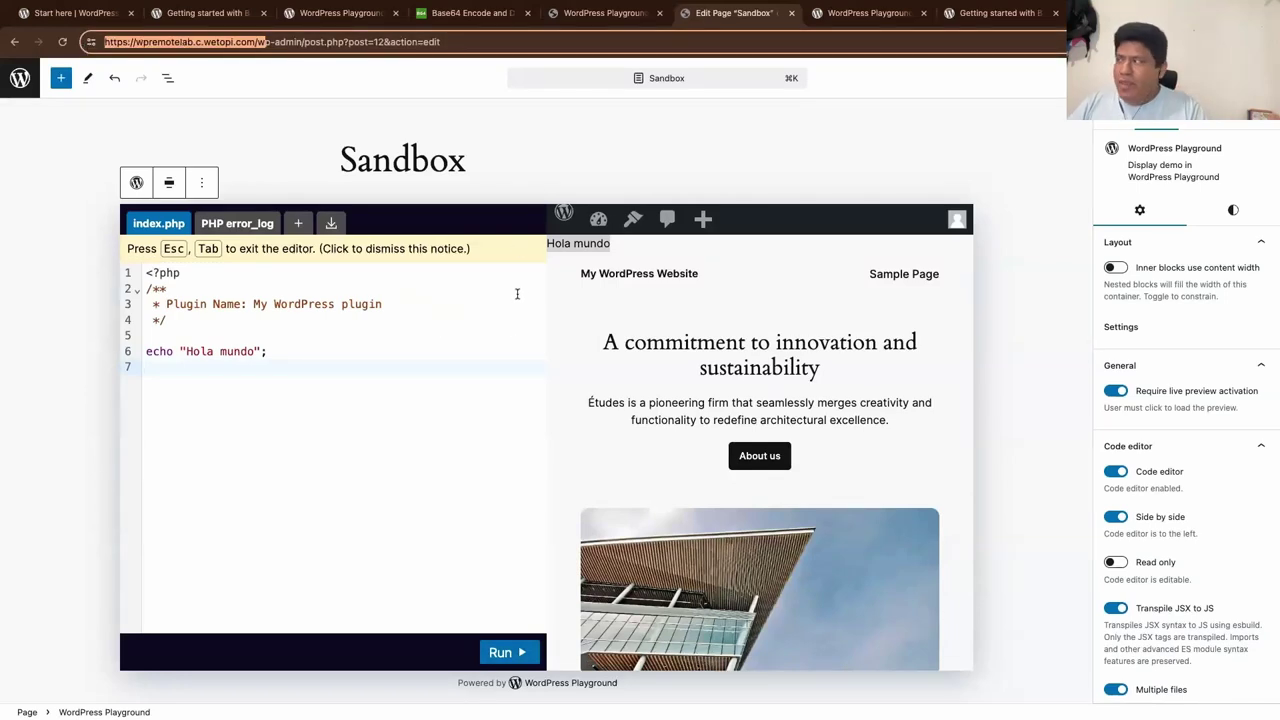
click(987, 13)
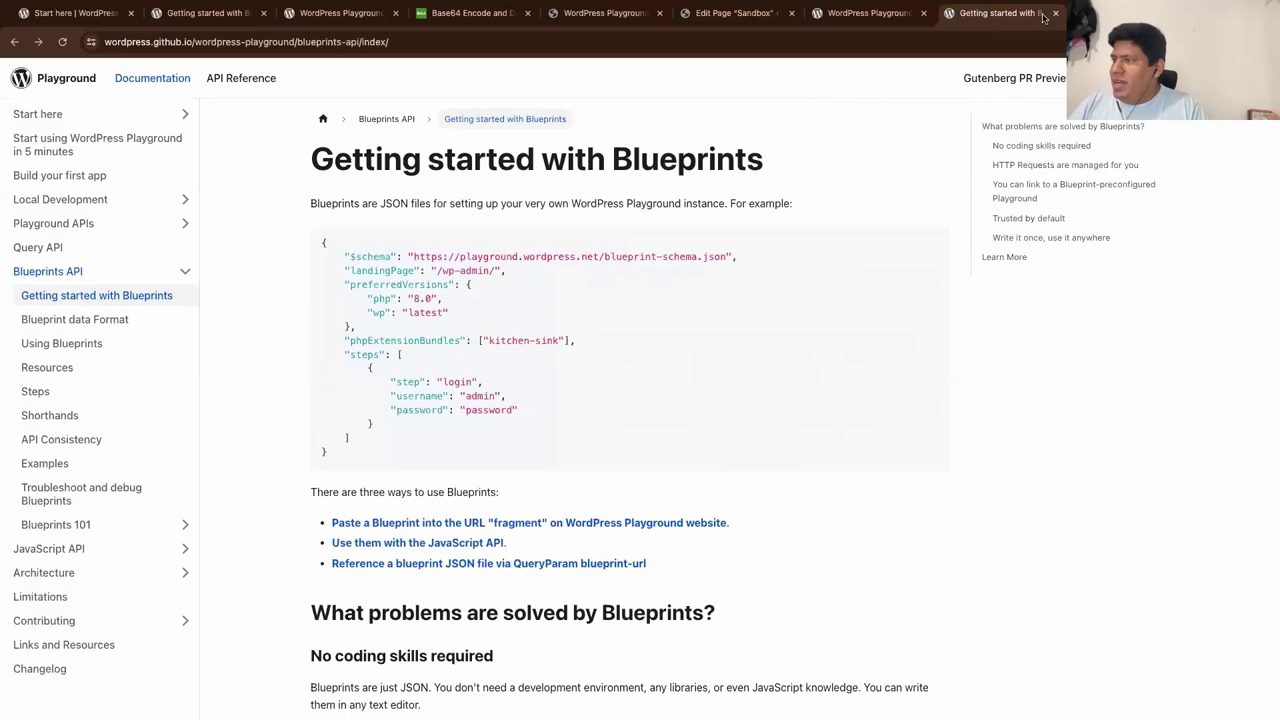
Step: Return to the standalone Playground, review its additional options, and check the error logs before closing them
click(878, 12)
scroll(571, 366, down, 5)
scroll(571, 365, up, 5)
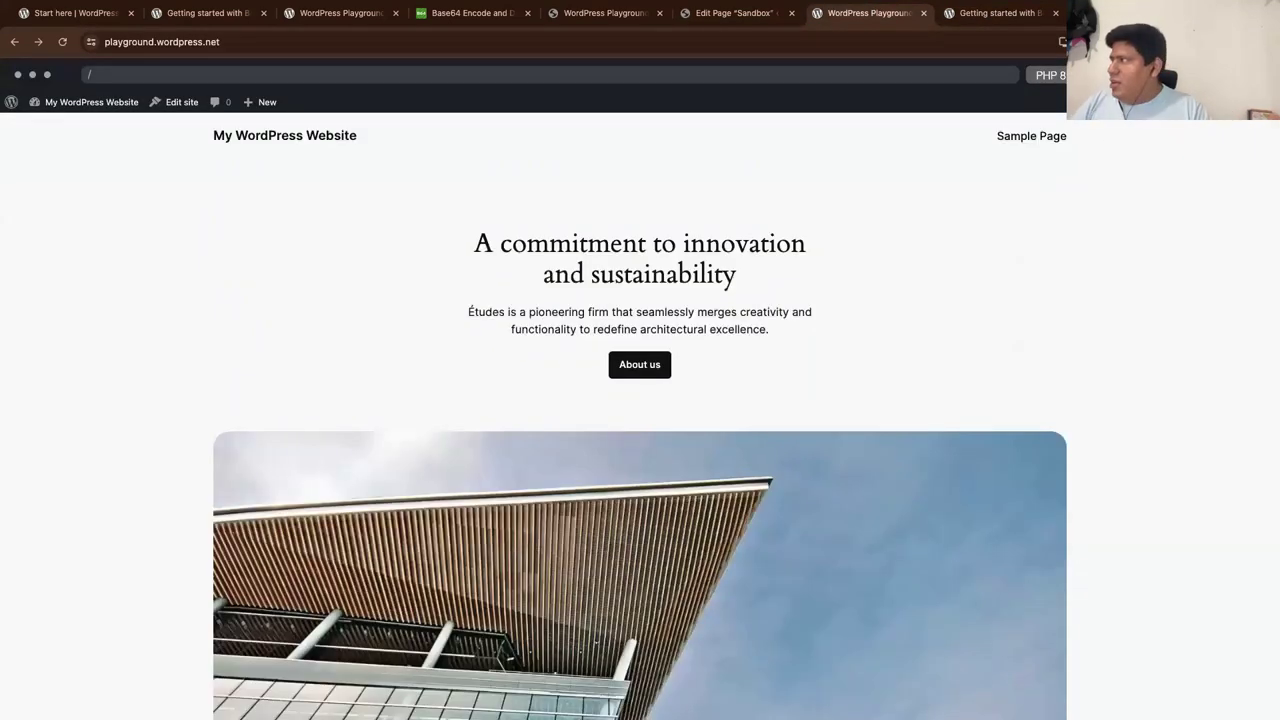
click(1258, 74)
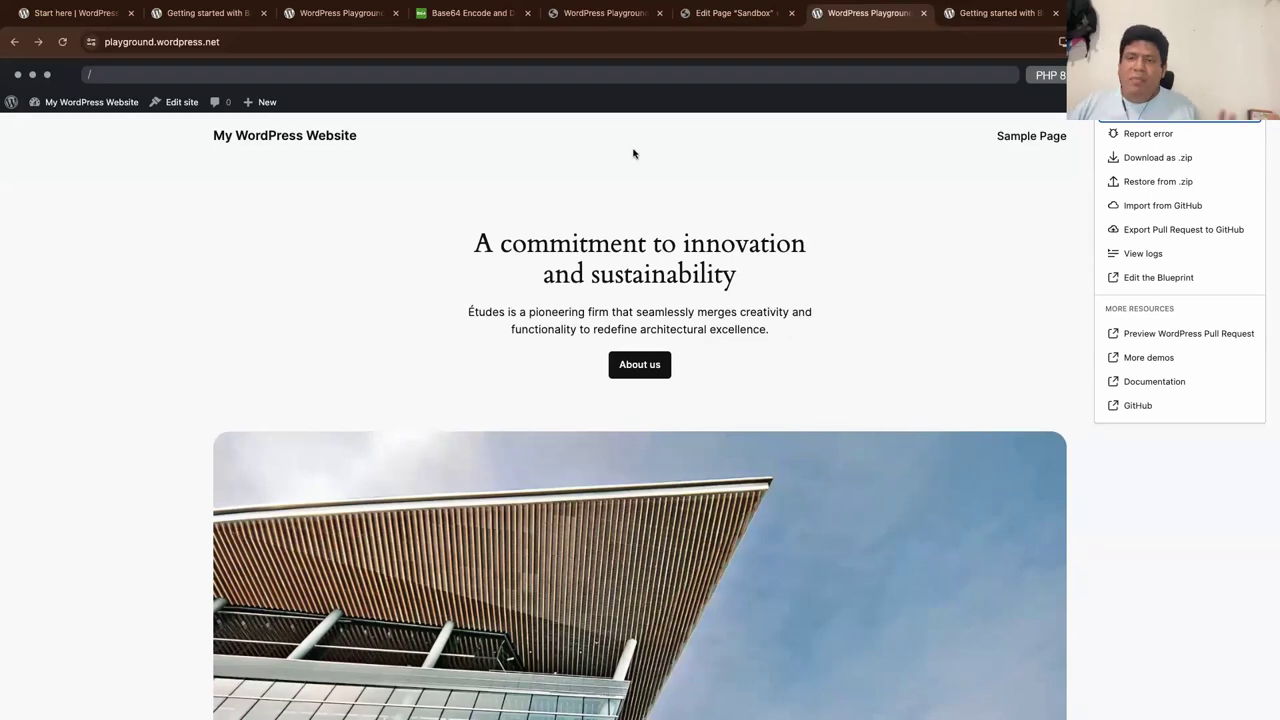
click(255, 202)
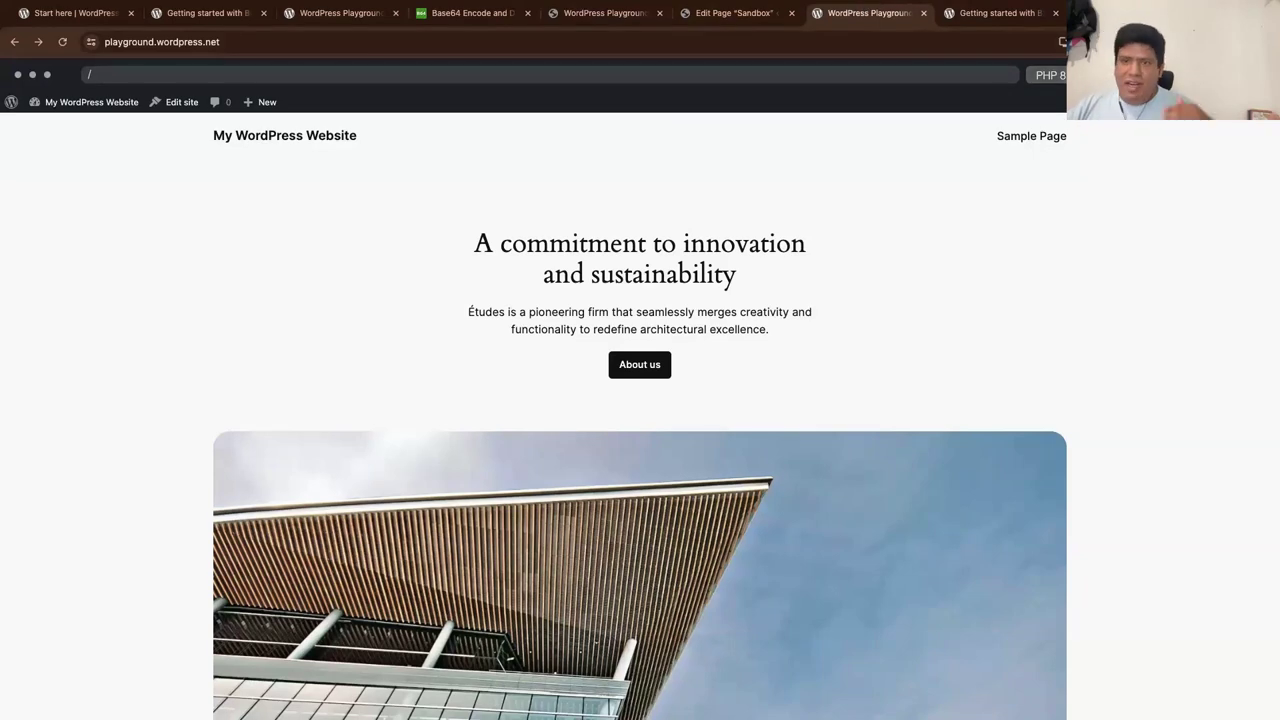
click(1258, 75)
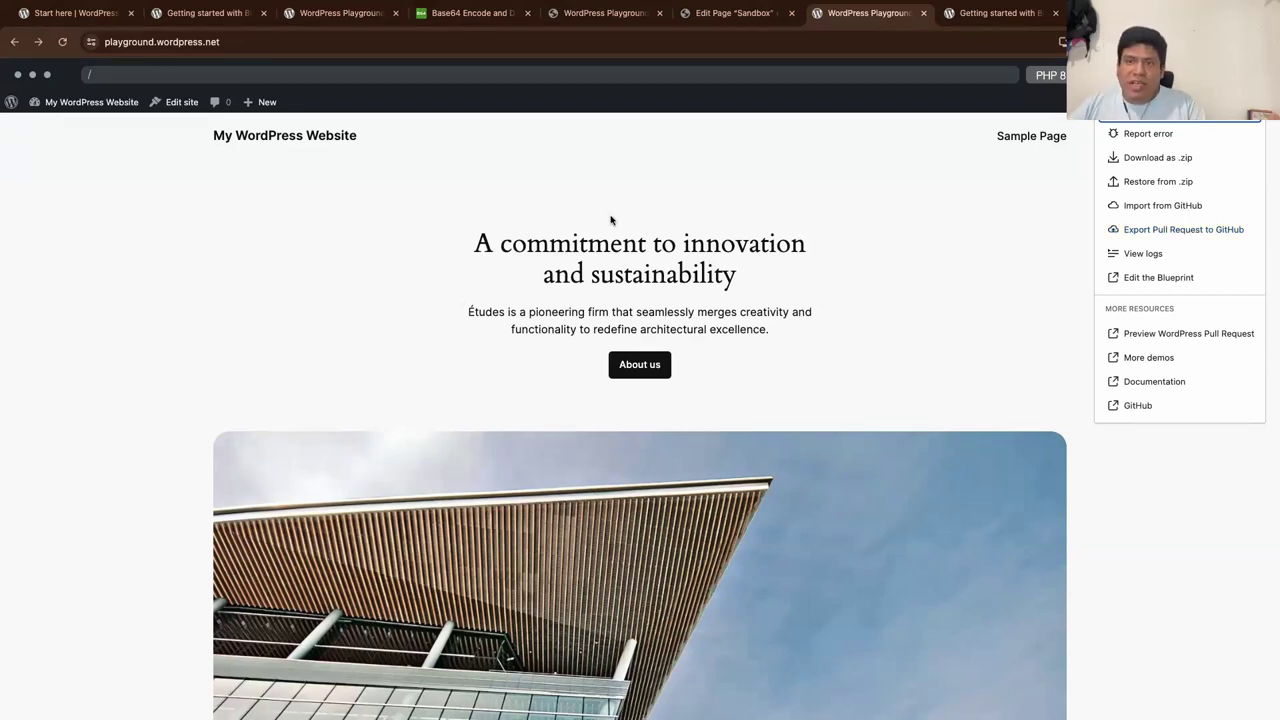
click(1143, 254)
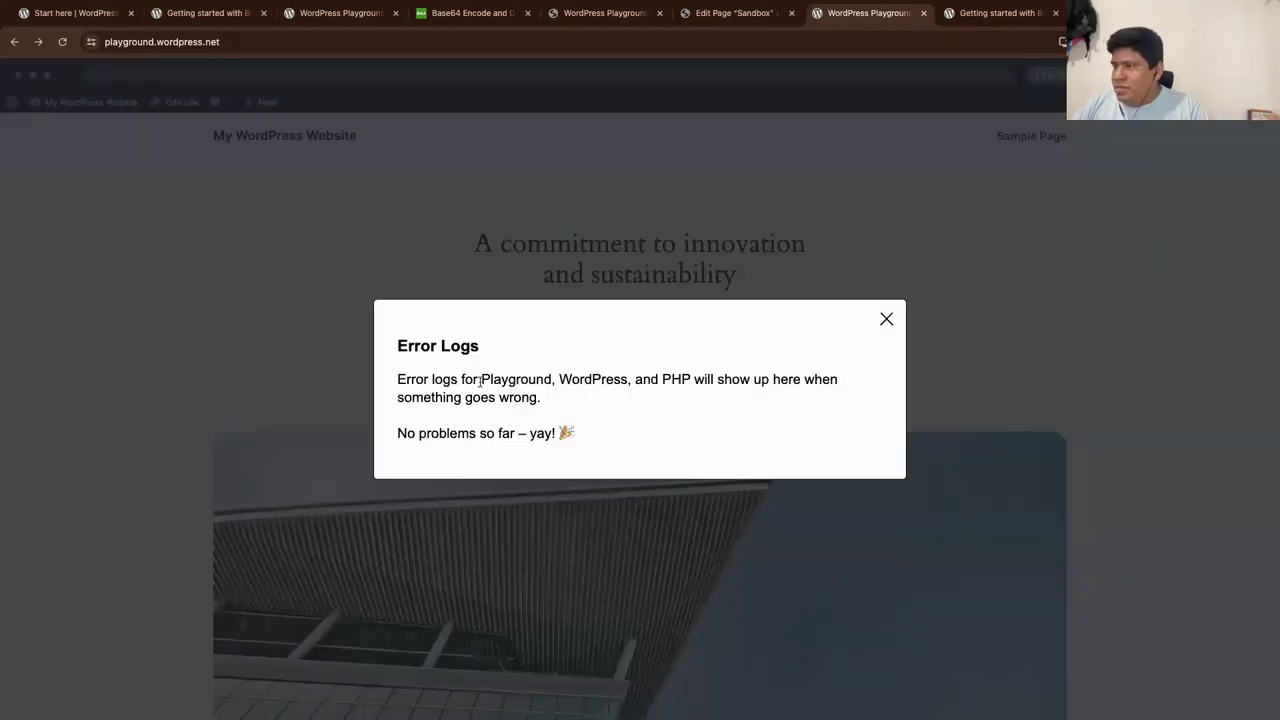
click(887, 319)
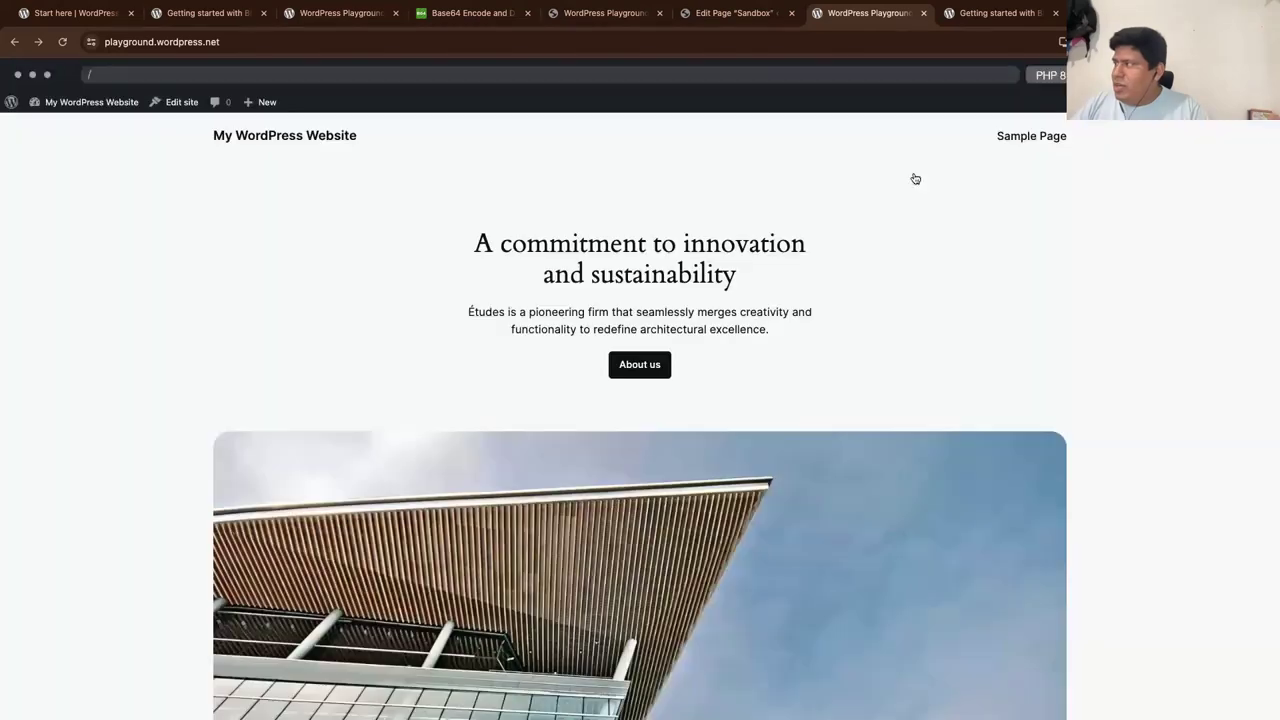
Step: Look through the Playground site's homepage content and its WordPress admin bar
mouse_move(1220, 101)
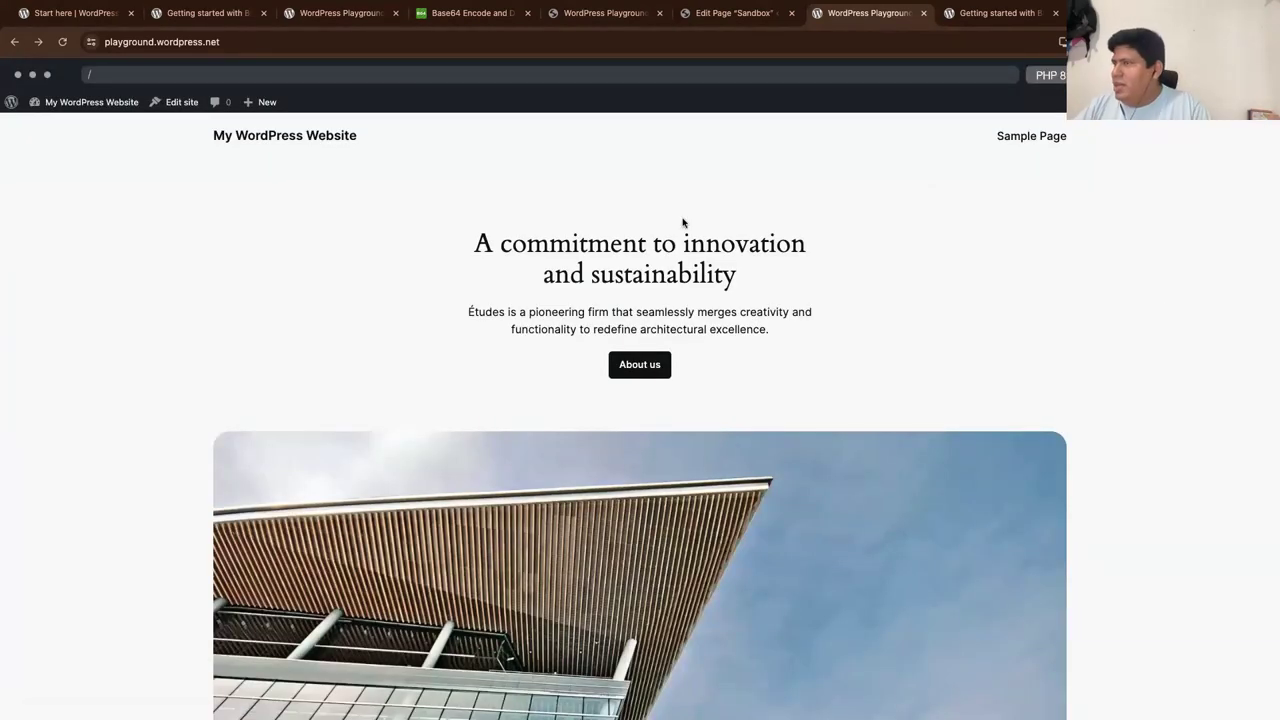
scroll(678, 224, down, 2)
scroll(678, 224, down, 5)
scroll(677, 220, up, 5)
scroll(677, 220, down, 5)
scroll(677, 220, up, 6)
scroll(677, 220, down, 10)
scroll(677, 220, up, 8)
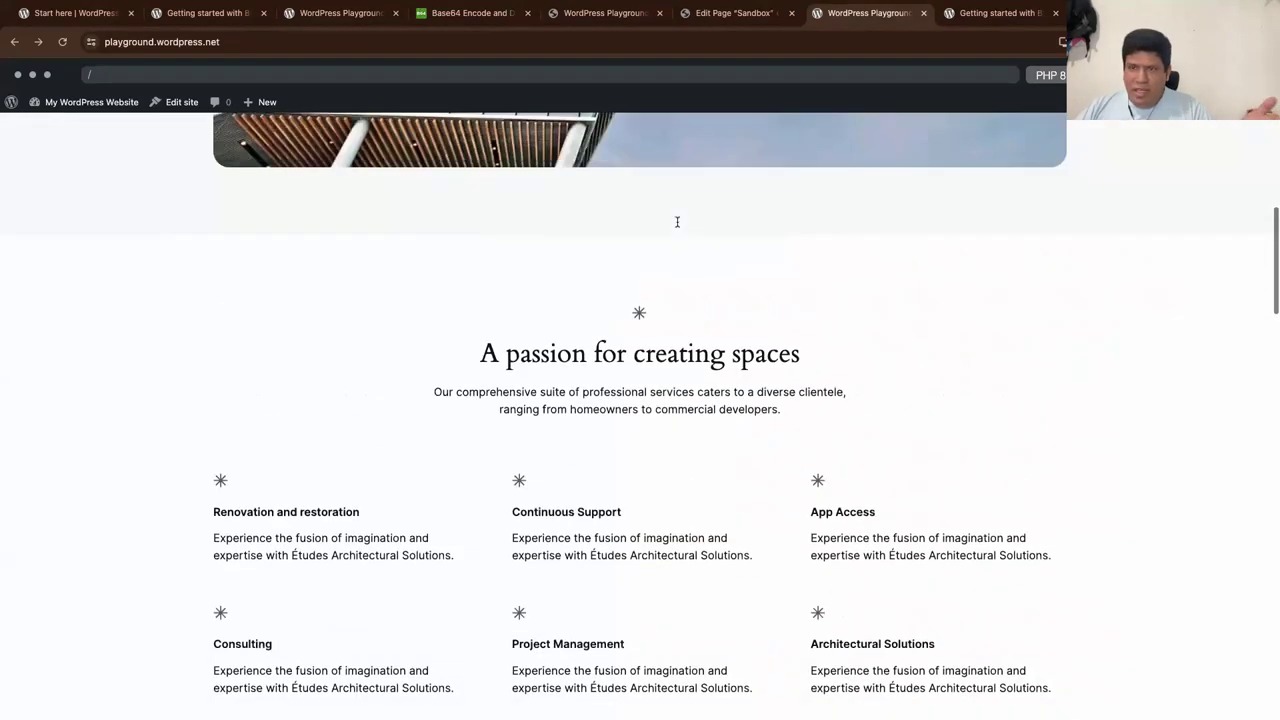
scroll(172, 195, up, 3)
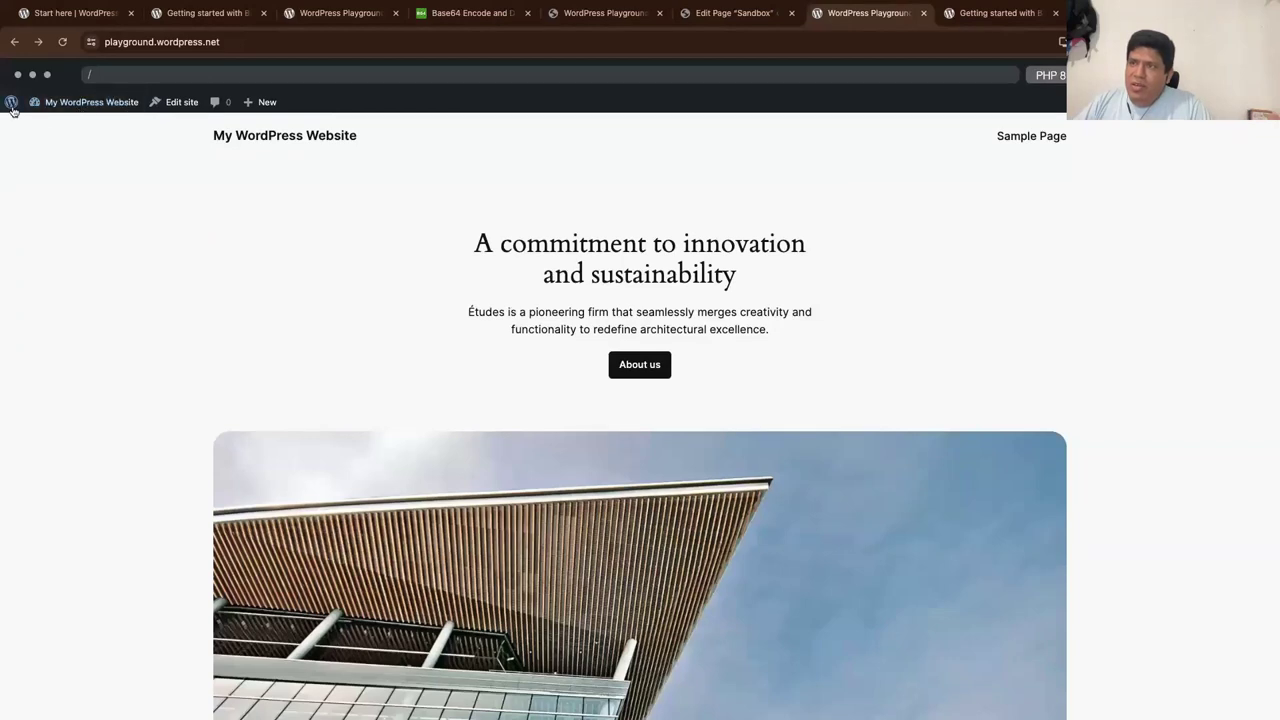
mouse_move(45, 112)
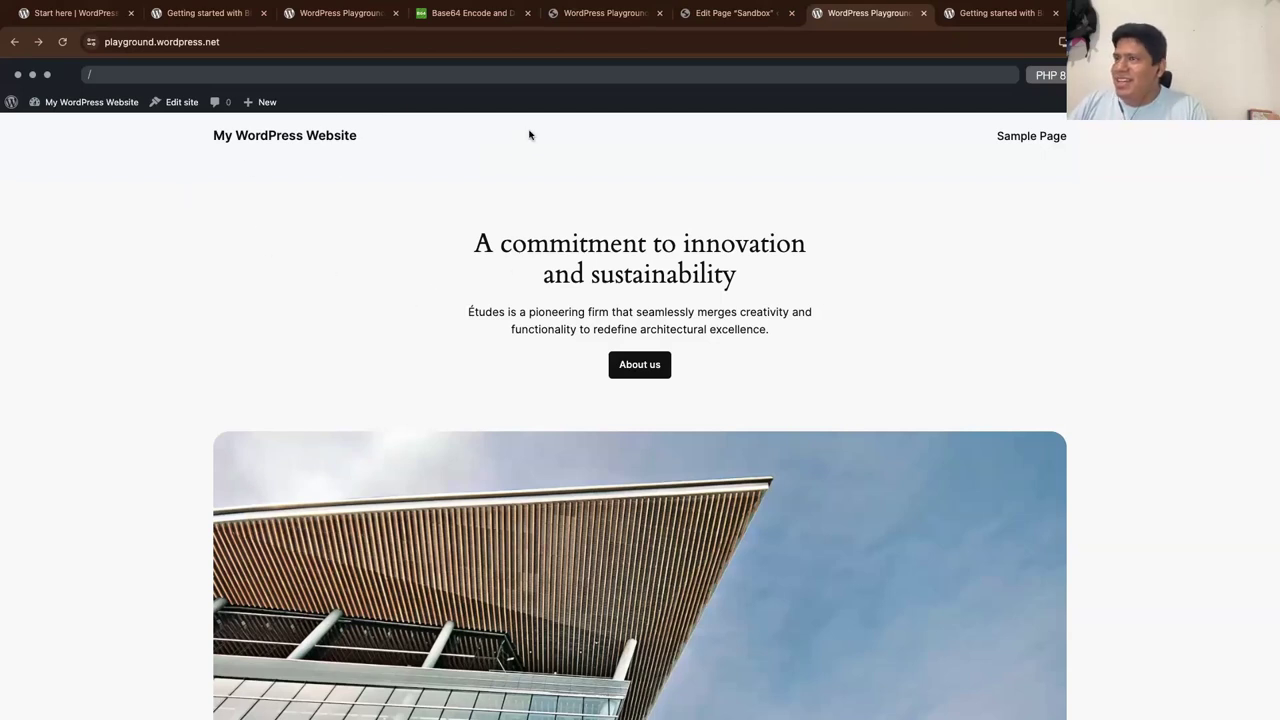
Step: Switch to the presentation to check the Demo agenda slide, and return to the Playground
key(ctrl+Left)
key(Right)
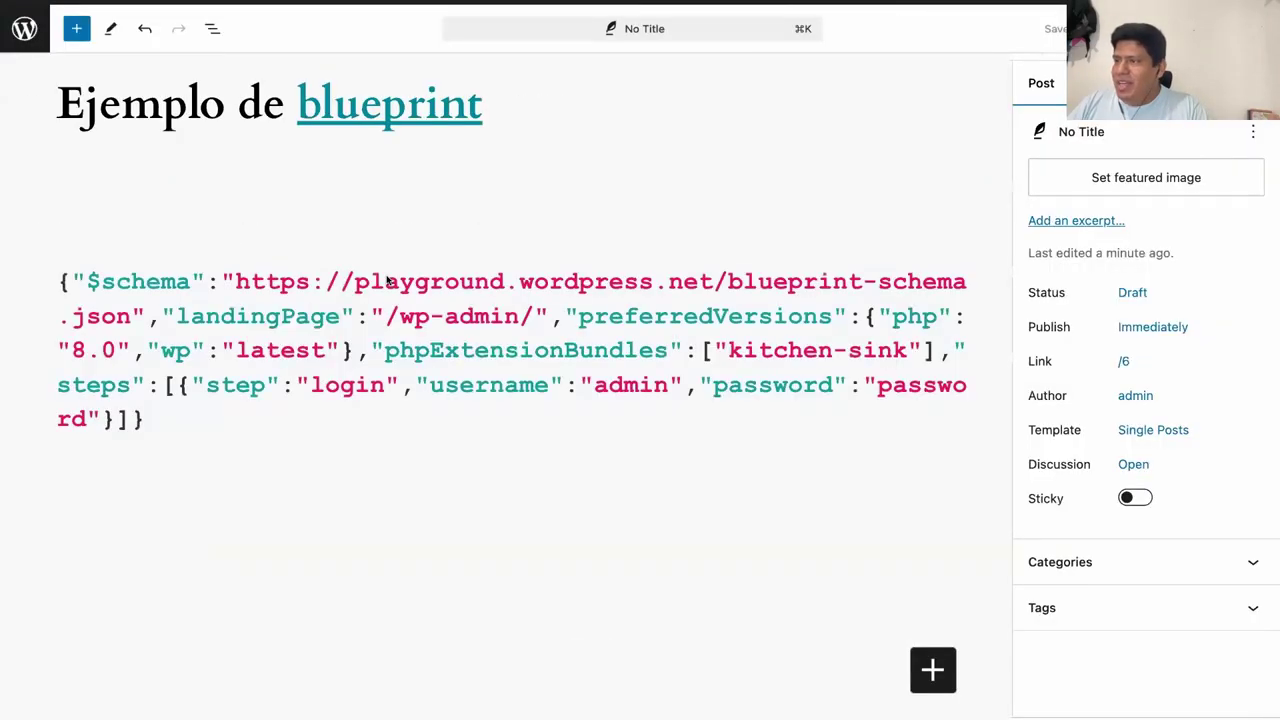
key(Left)
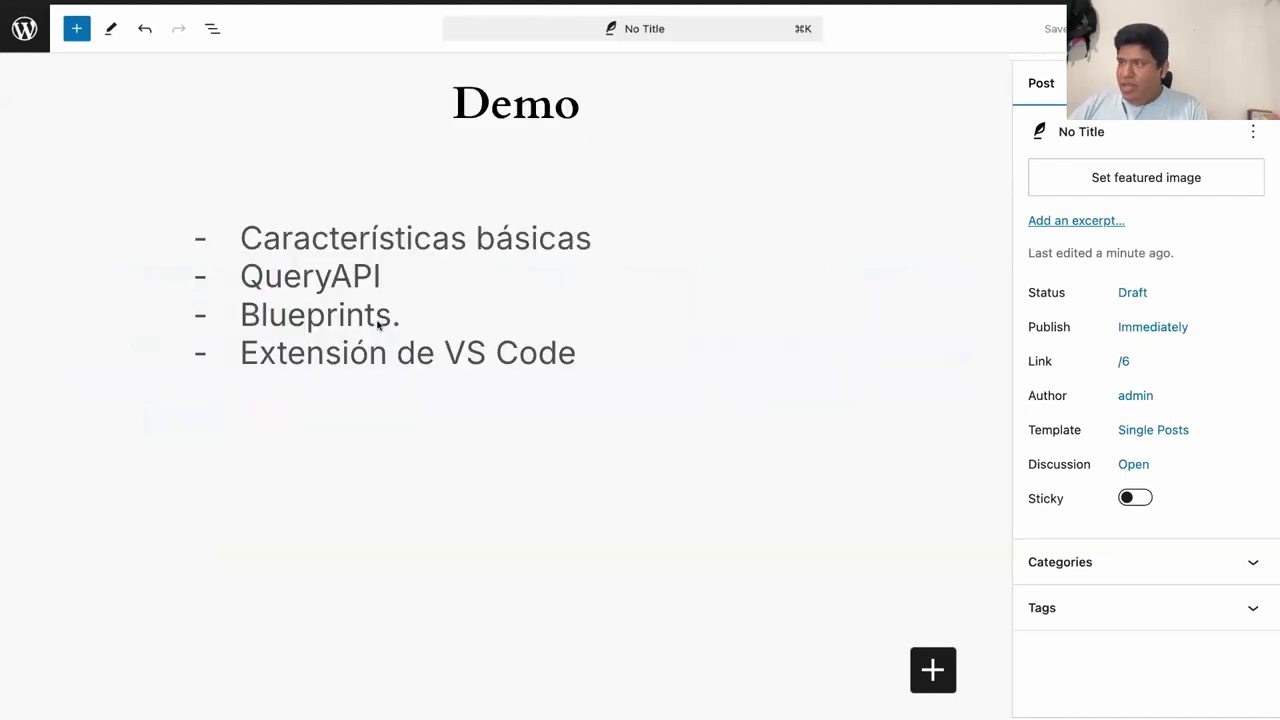
key(ctrl+Right)
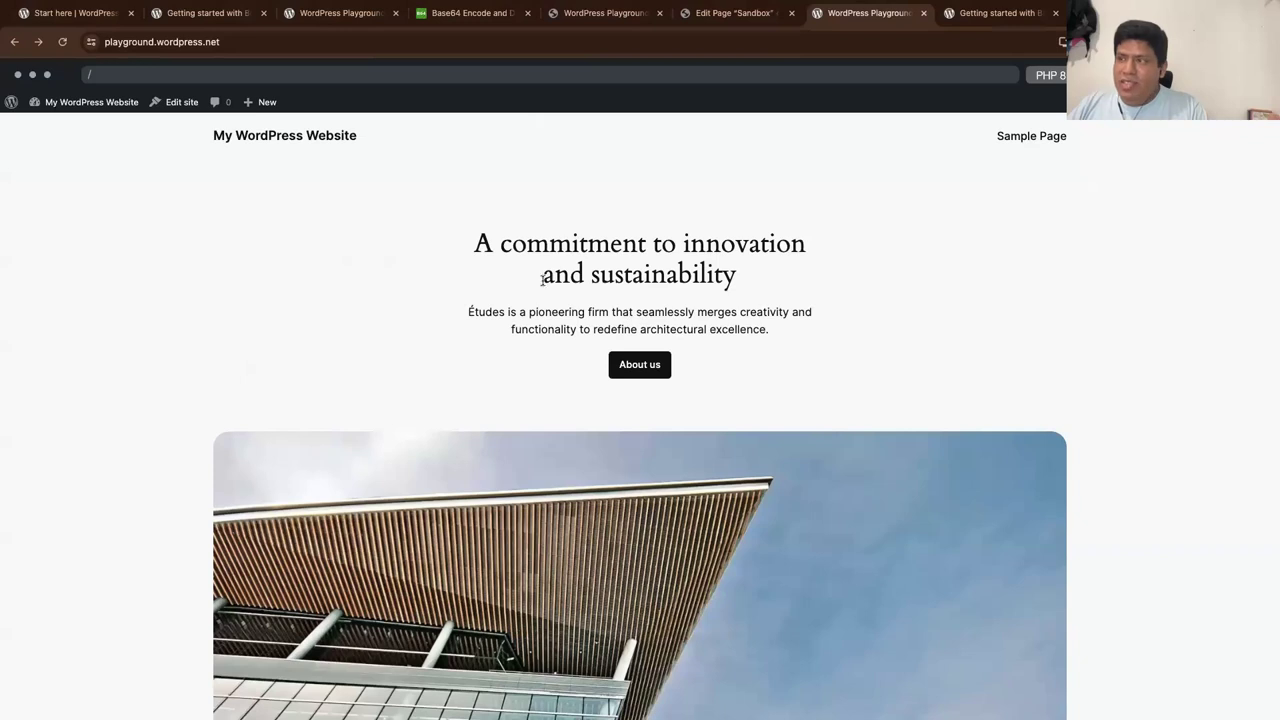
Step: Open the WordPress dashboard inside the Playground by going to its internal path /wp-admin
click(193, 75)
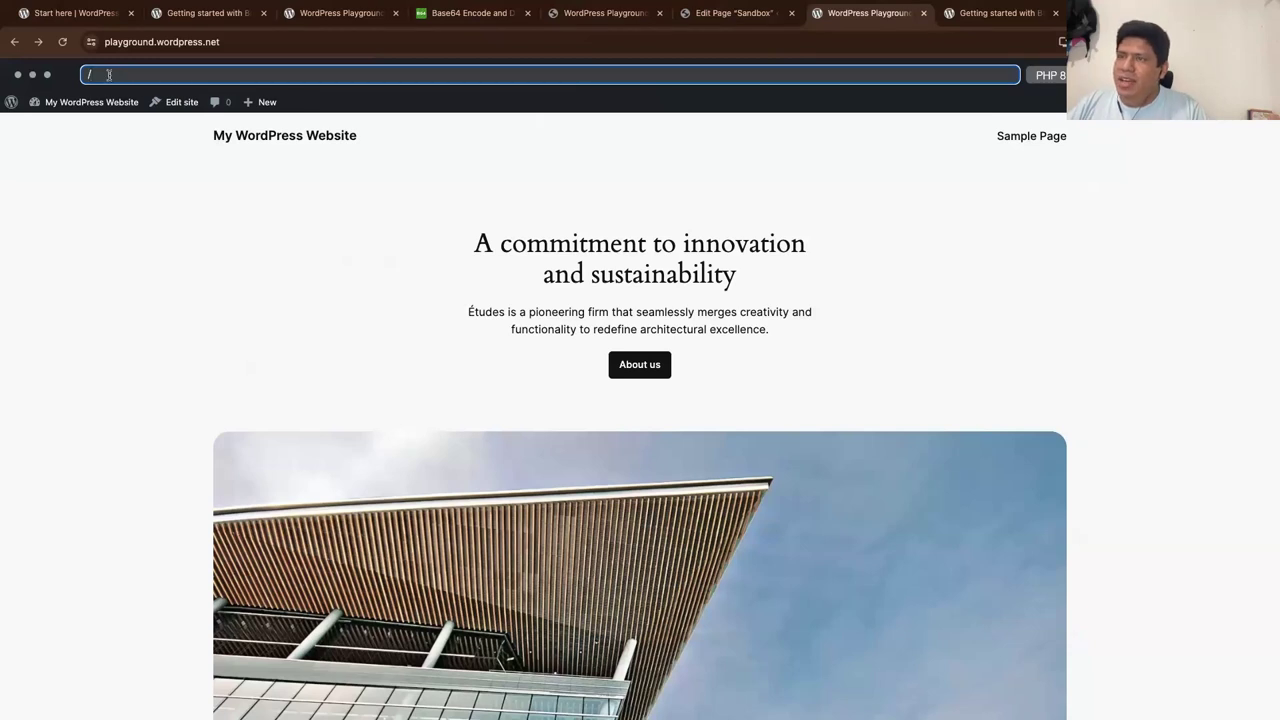
click(193, 40)
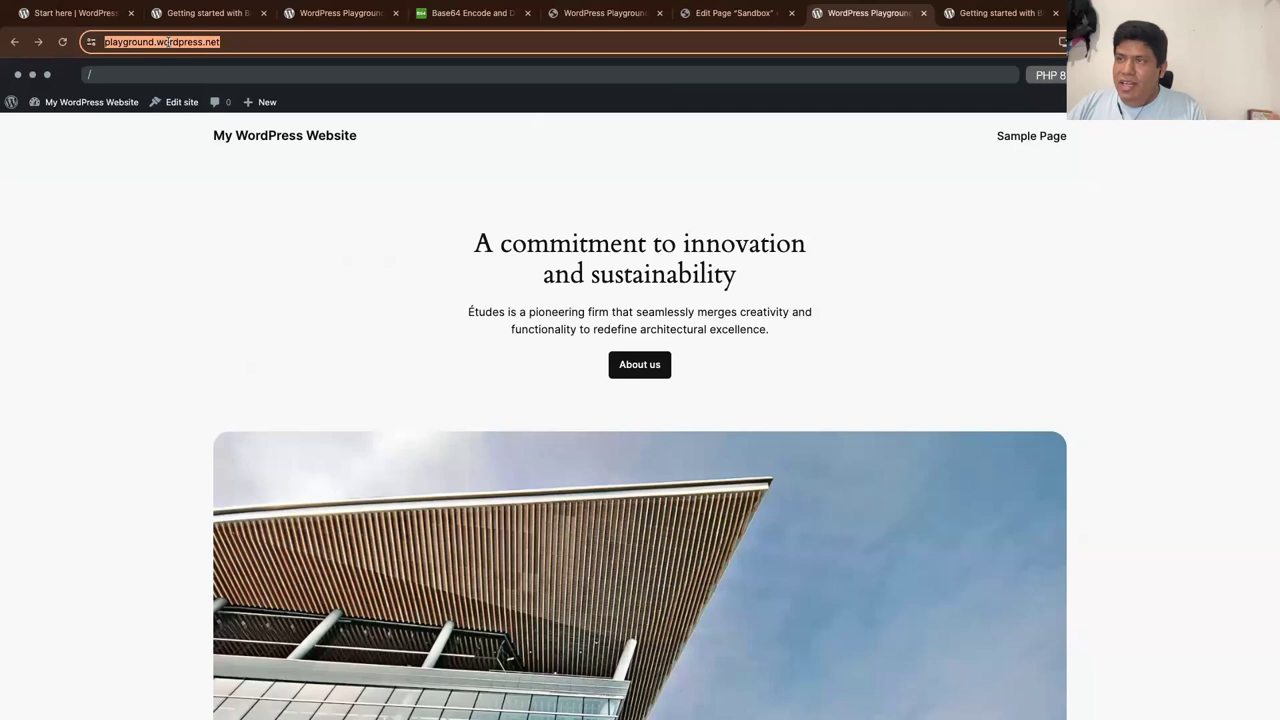
click(150, 42)
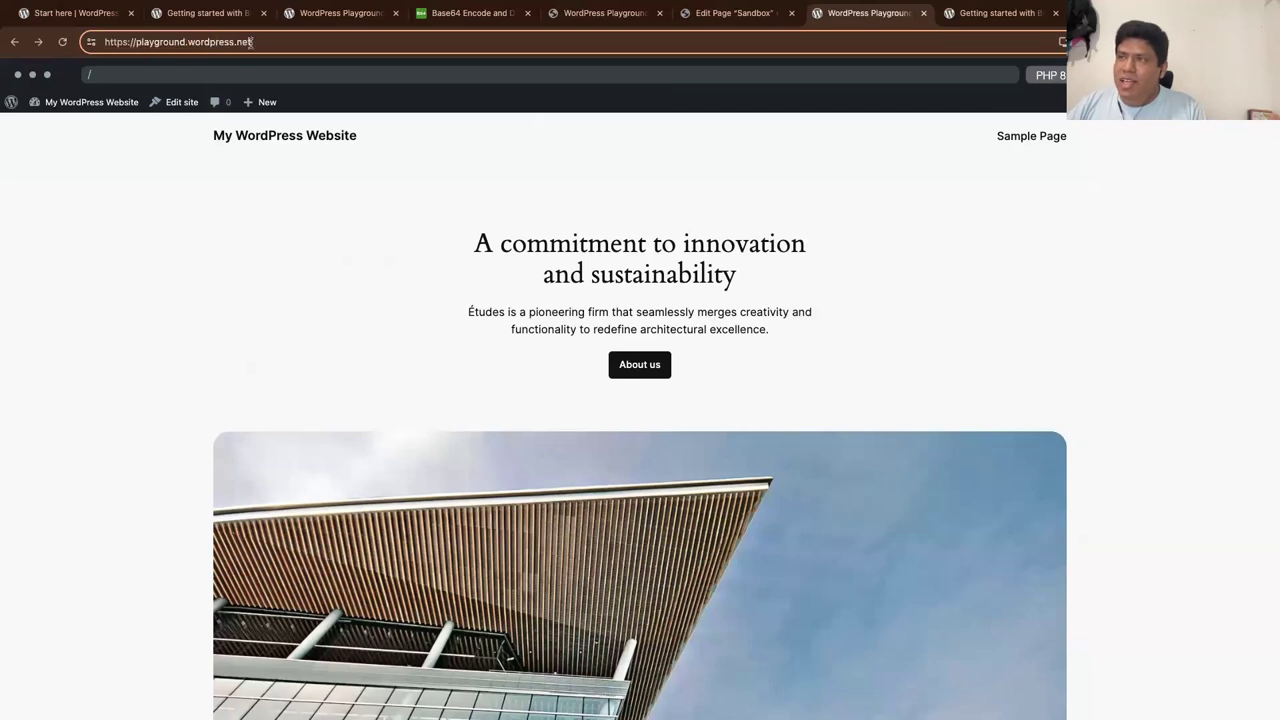
click(166, 73)
text(wp-admin)
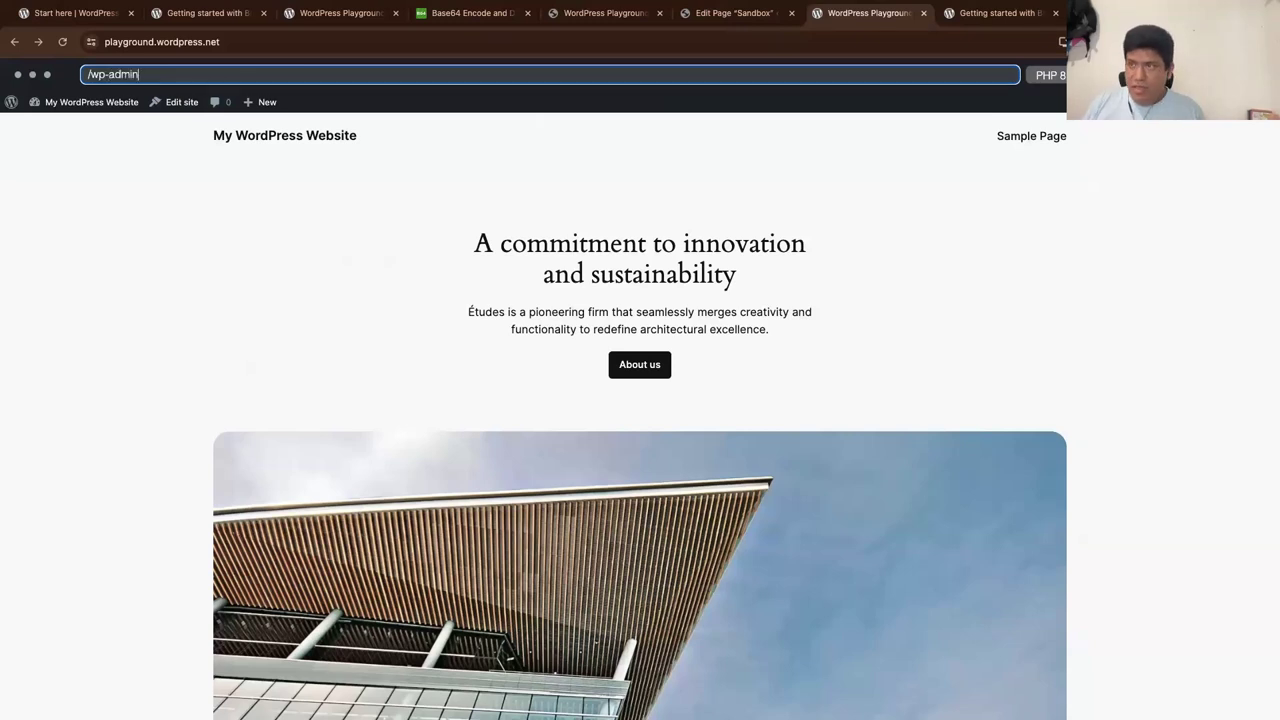
key(Return)
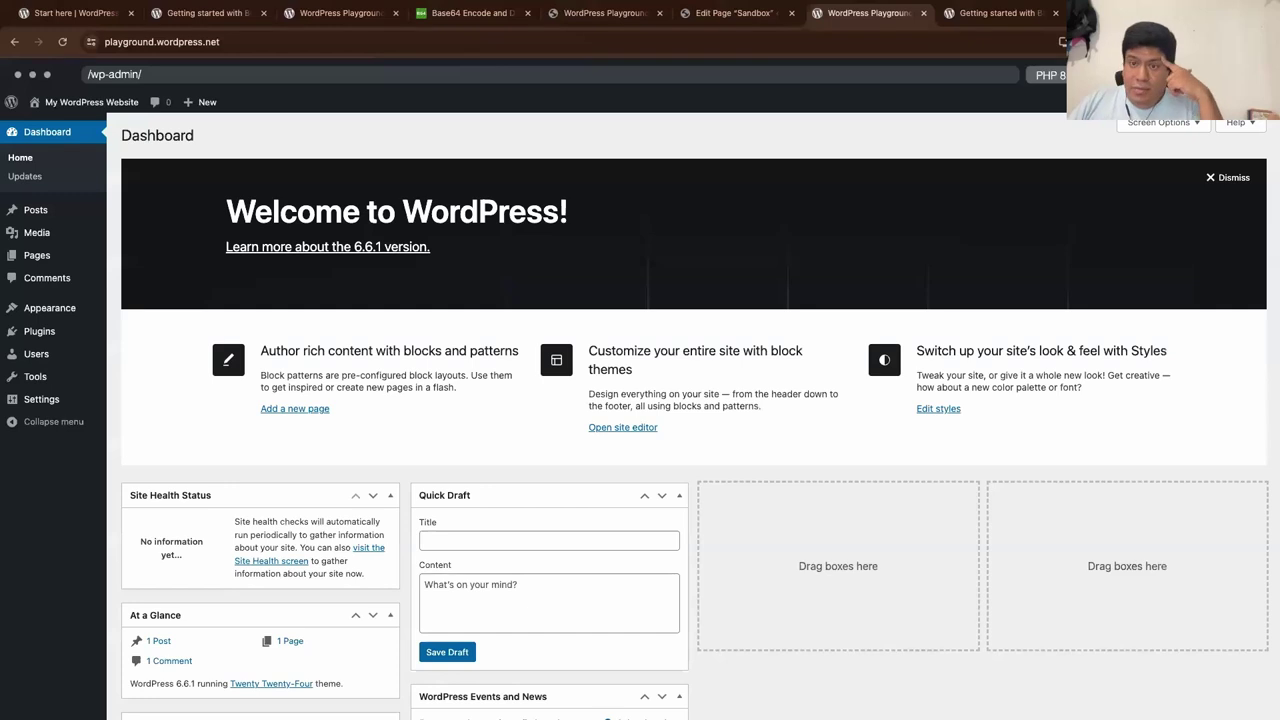
Step: Compare the Playground's internal path with the browser's own URL
click(187, 74)
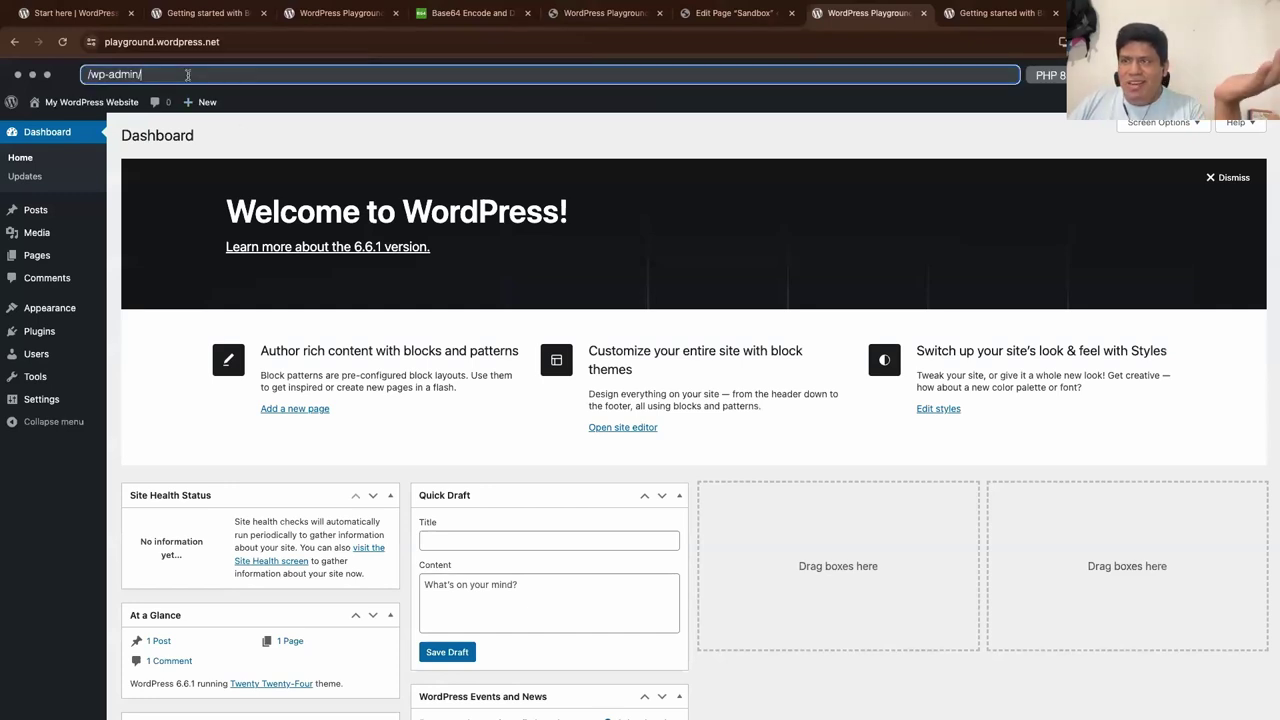
click(234, 42)
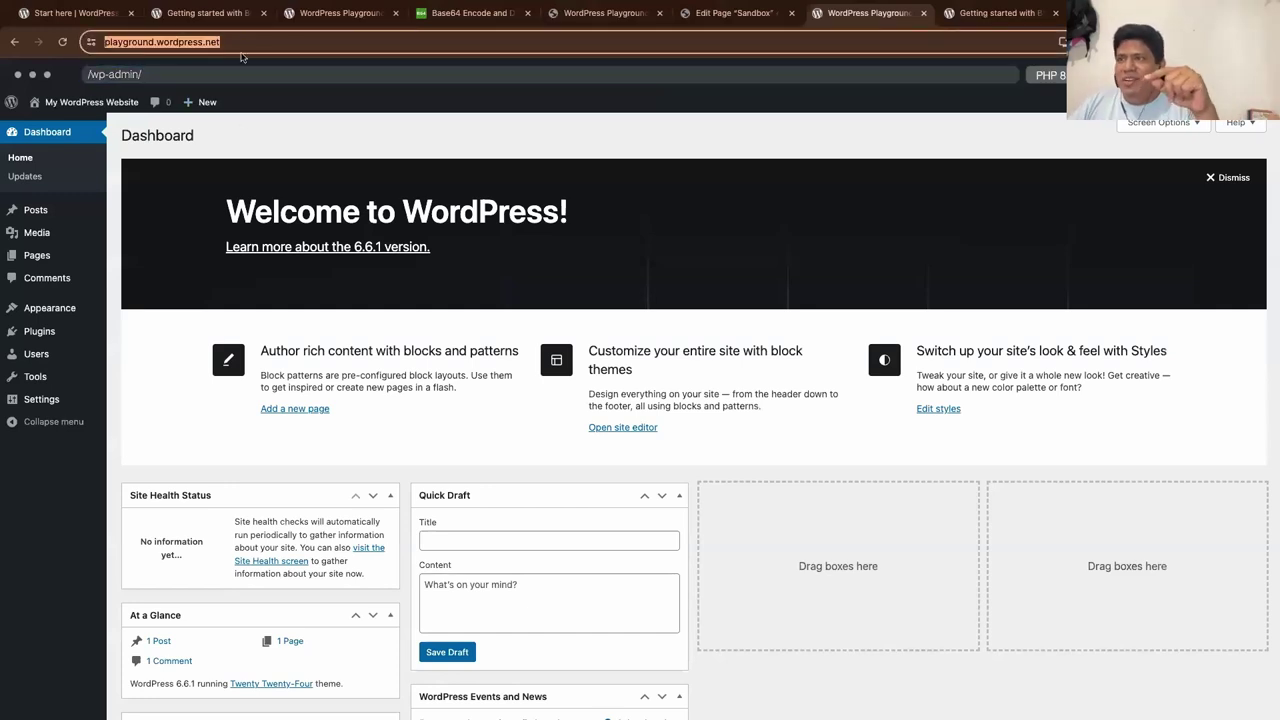
click(221, 73)
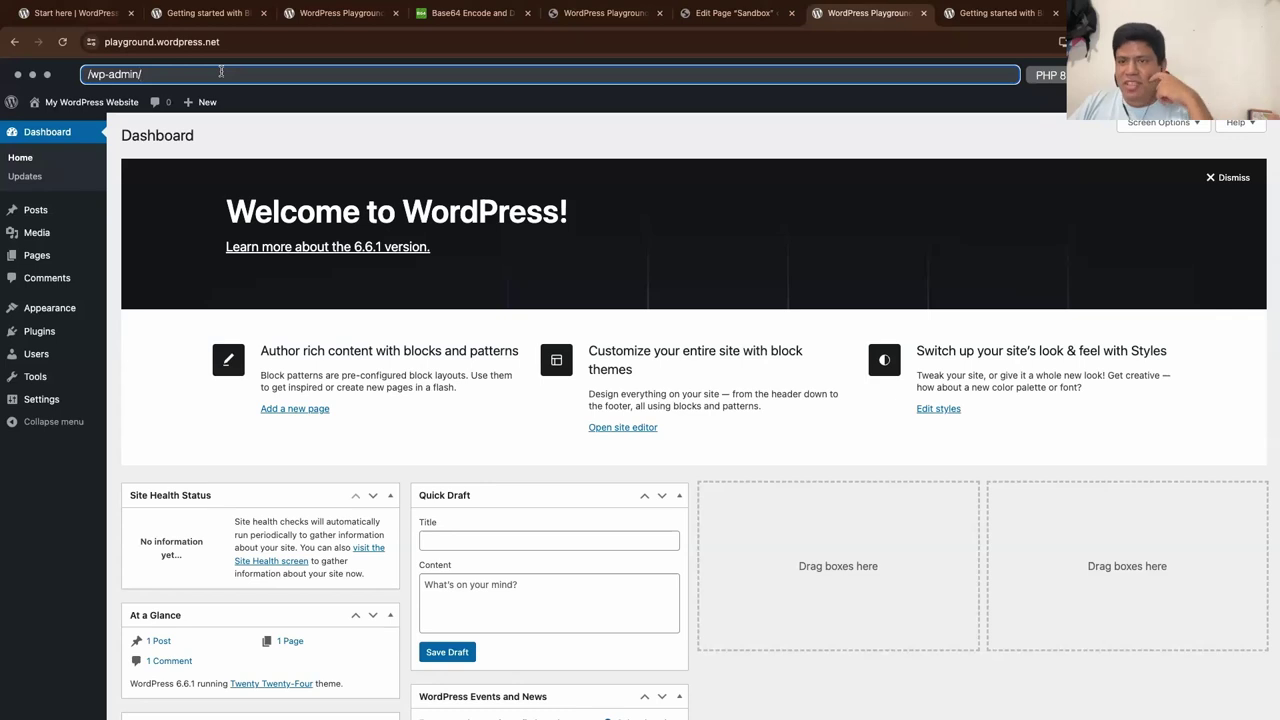
Step: Load the Playground with the WooCommerce plugin preinstalled by adding /?plugin=woocommerce to the browser URL
click(242, 41)
click(320, 42)
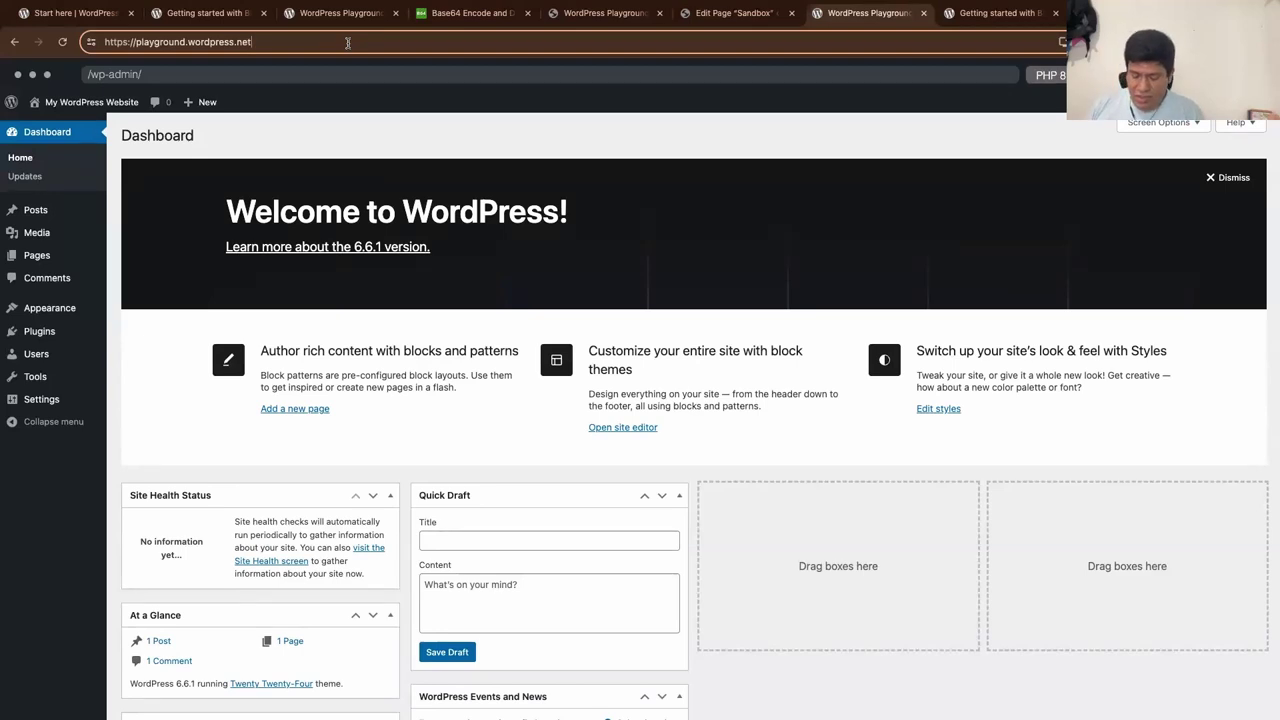
text(/?)
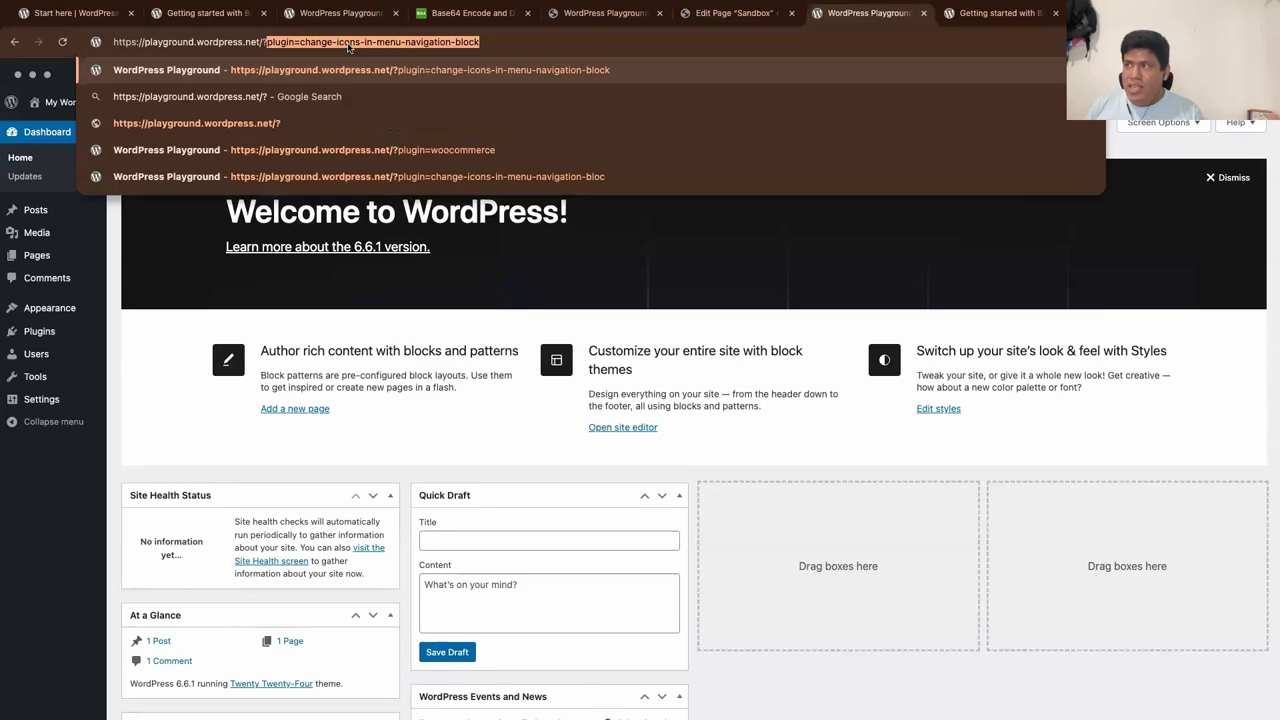
drag(486, 42, 297, 42)
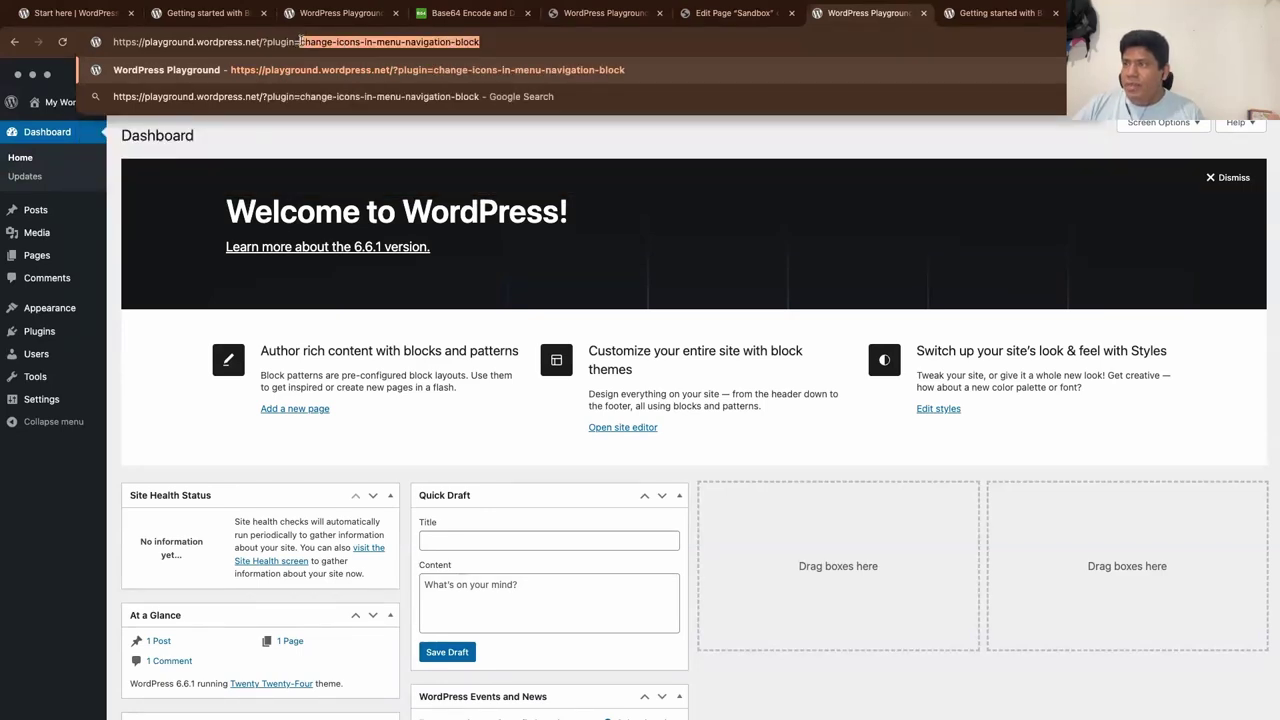
key(BackSpace)
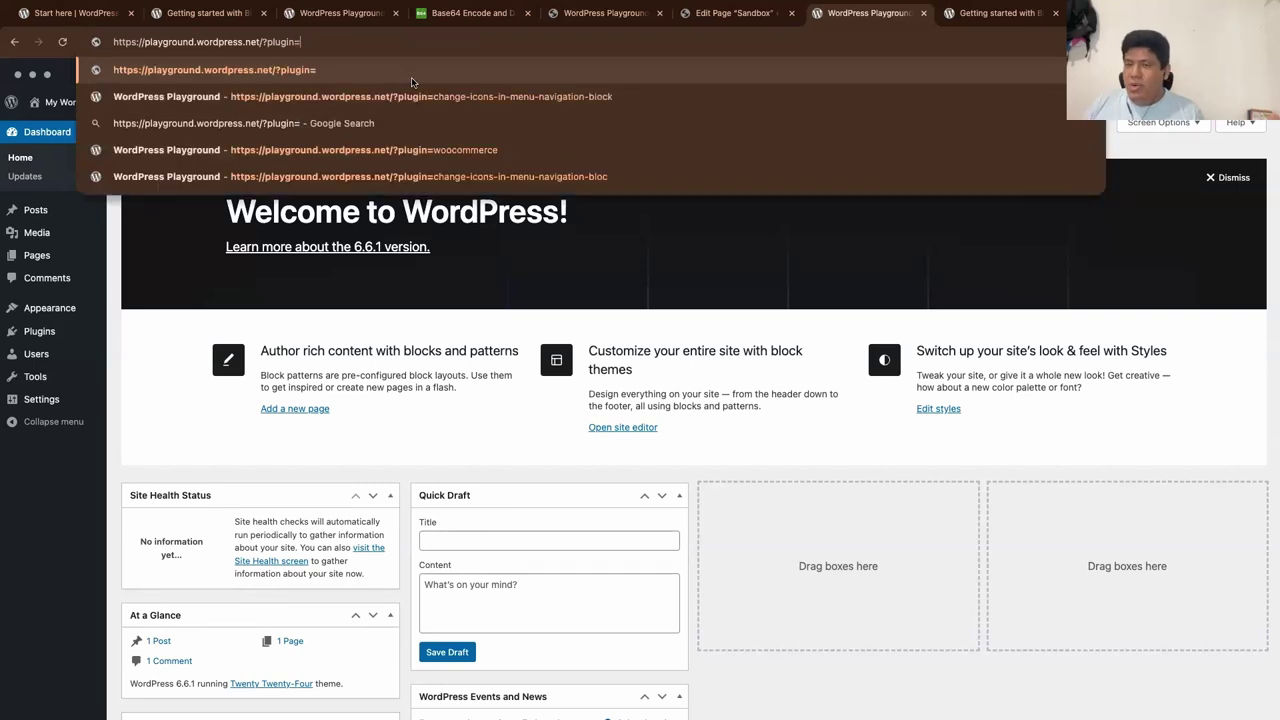
text(woocommerce)
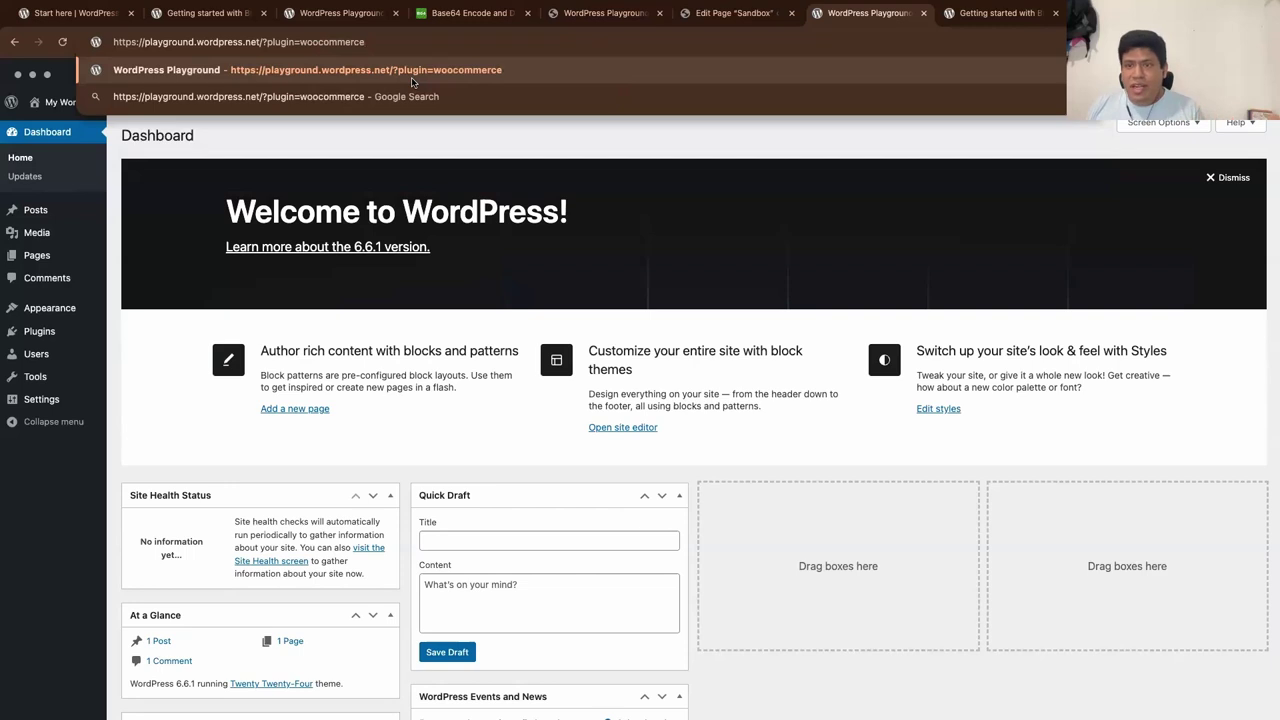
key(Return)
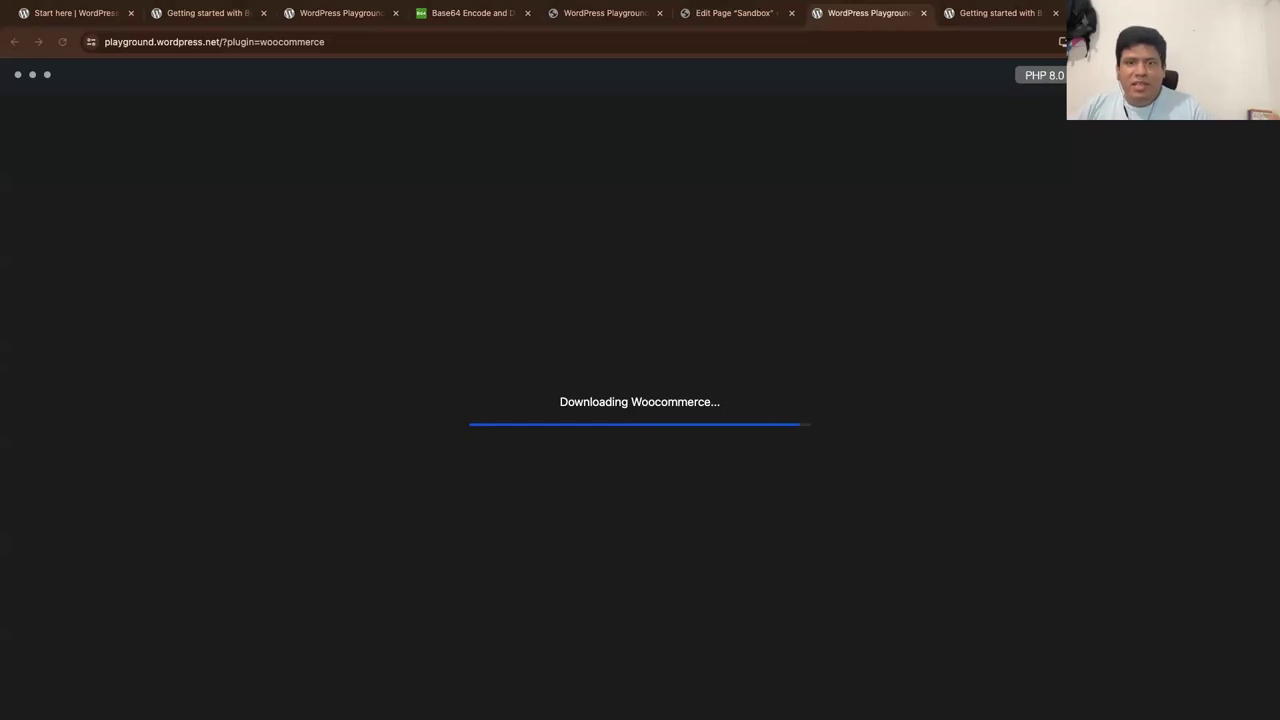
Step: Check the plugin parameter in the browser URL against the store pages in the site's navigation
click(362, 42)
click(391, 40)
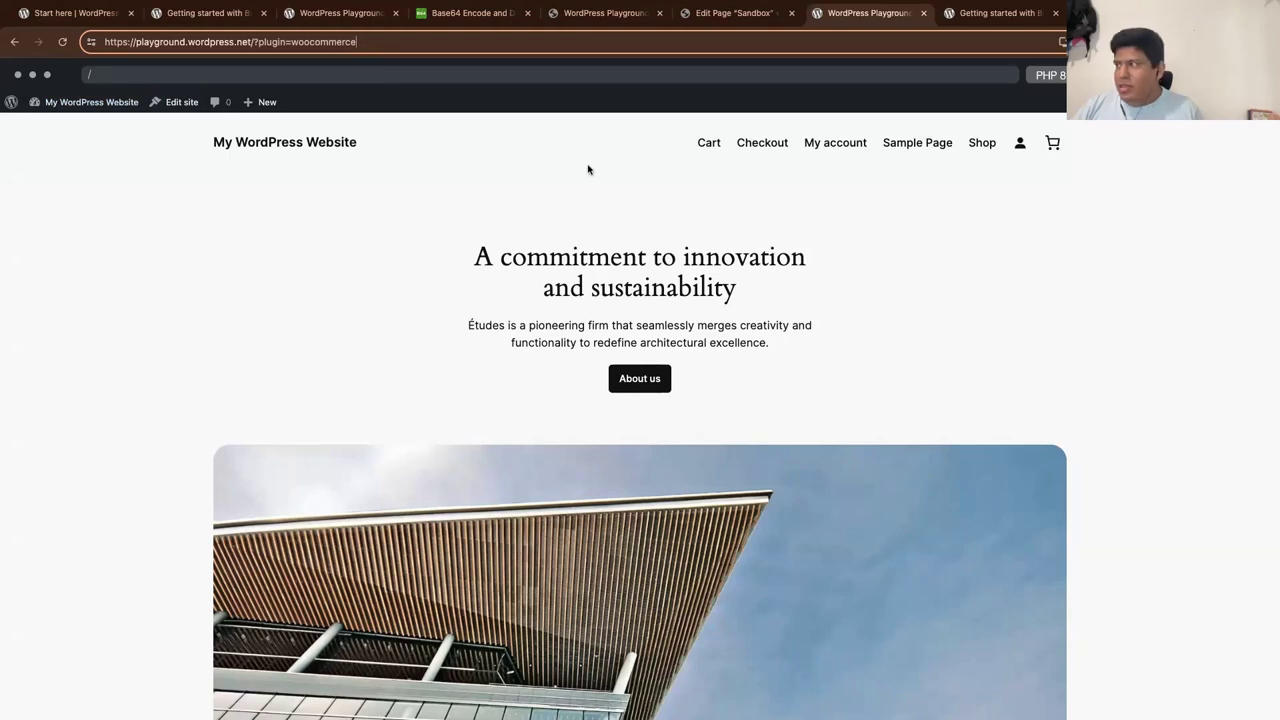
click(870, 200)
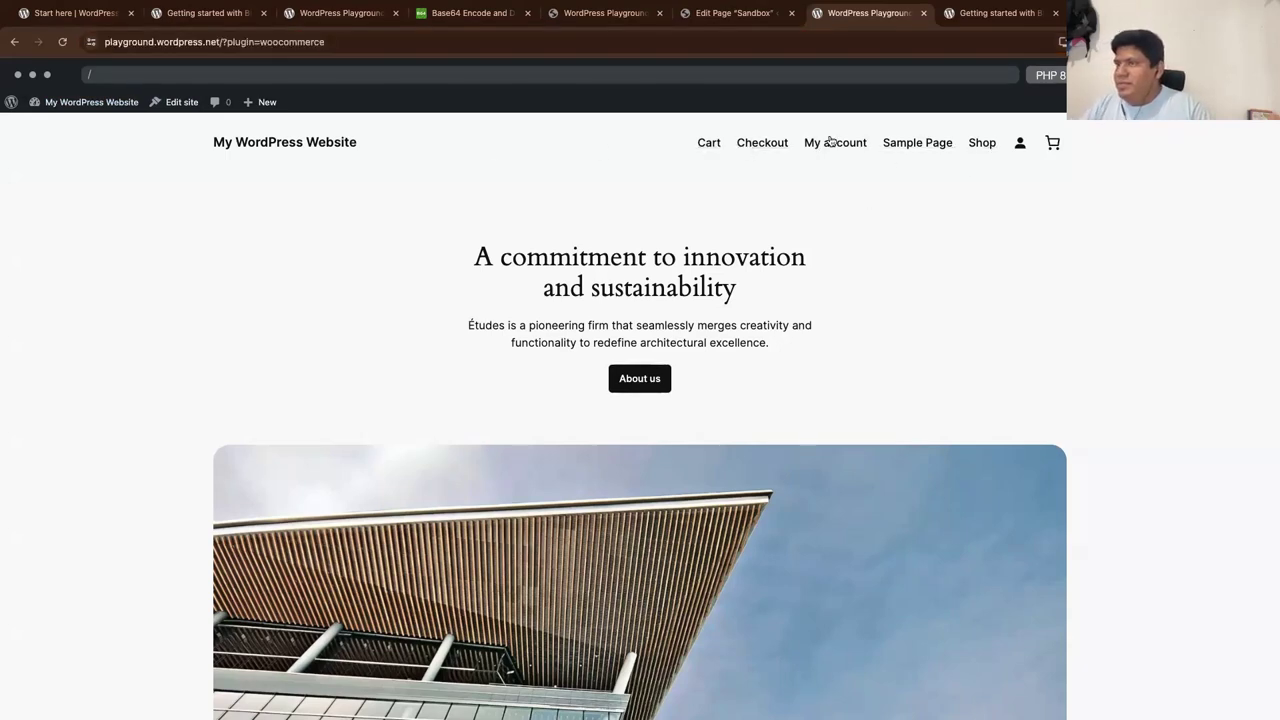
Step: Reload the Playground with the URL's plugin parameter set to change-icons-in-menu-navigation-block
drag(262, 42, 383, 43)
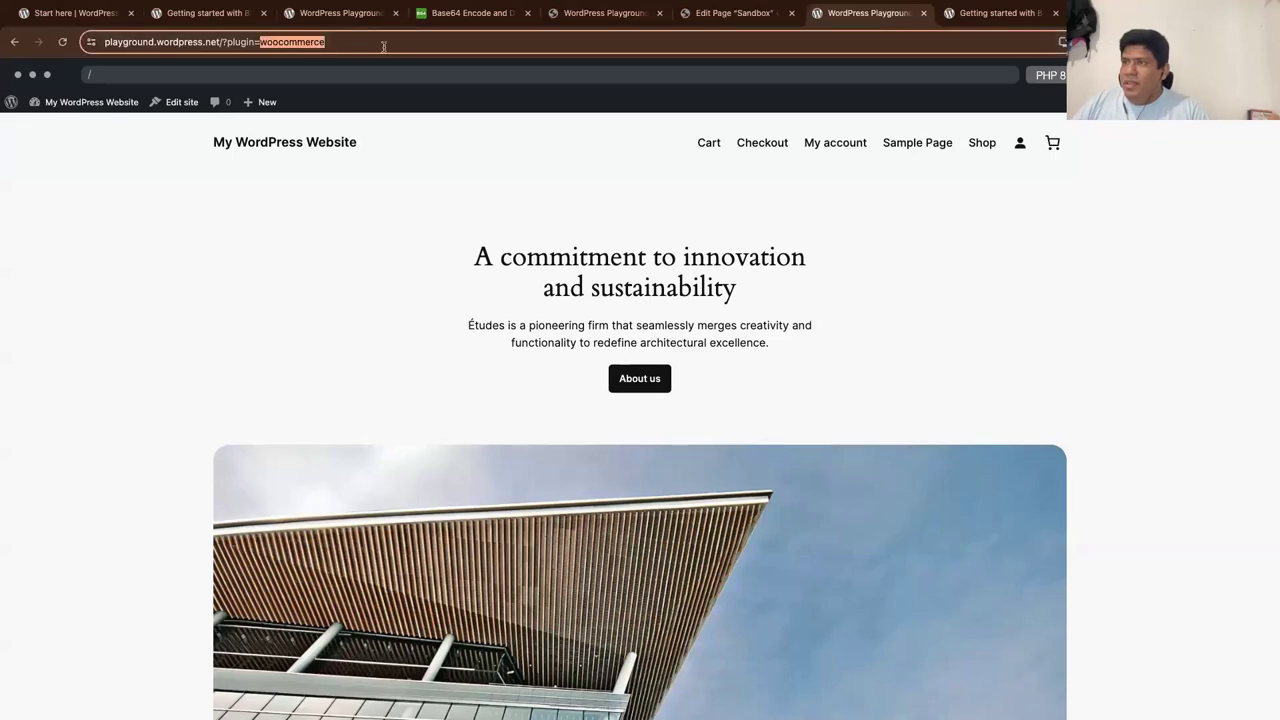
key(BackSpace)
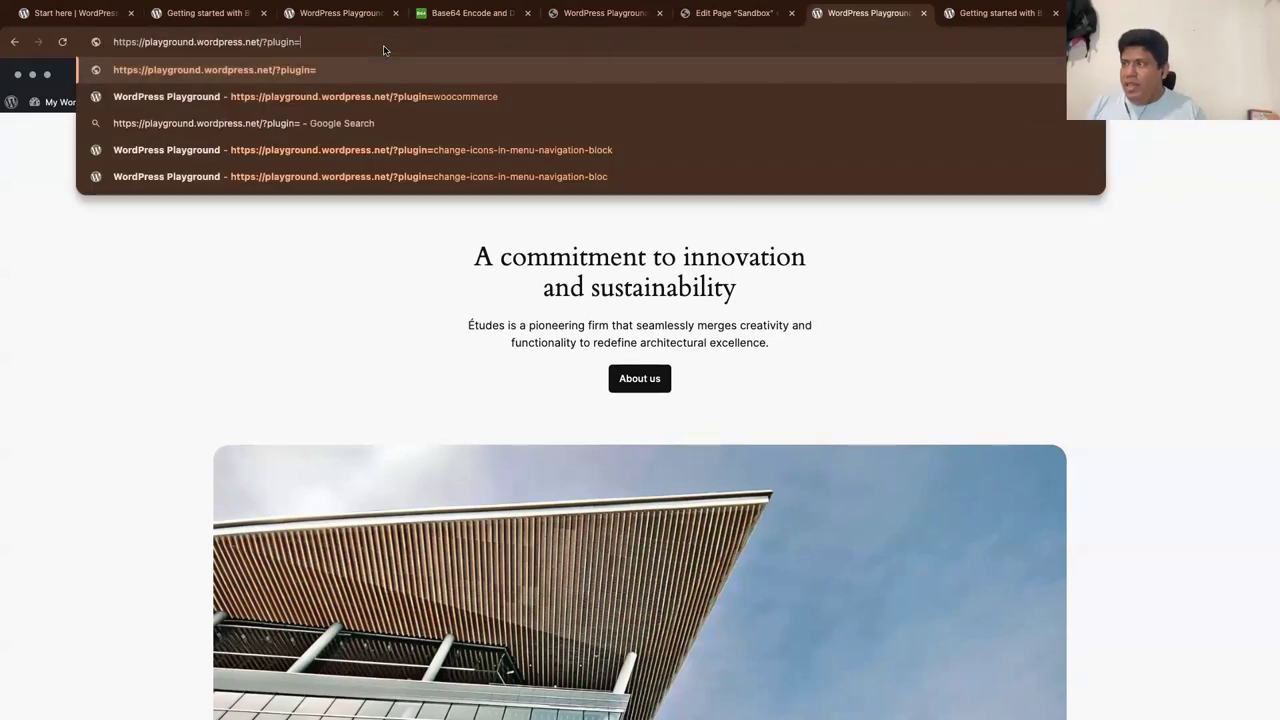
key(Down)
key(Down)
key(Down)
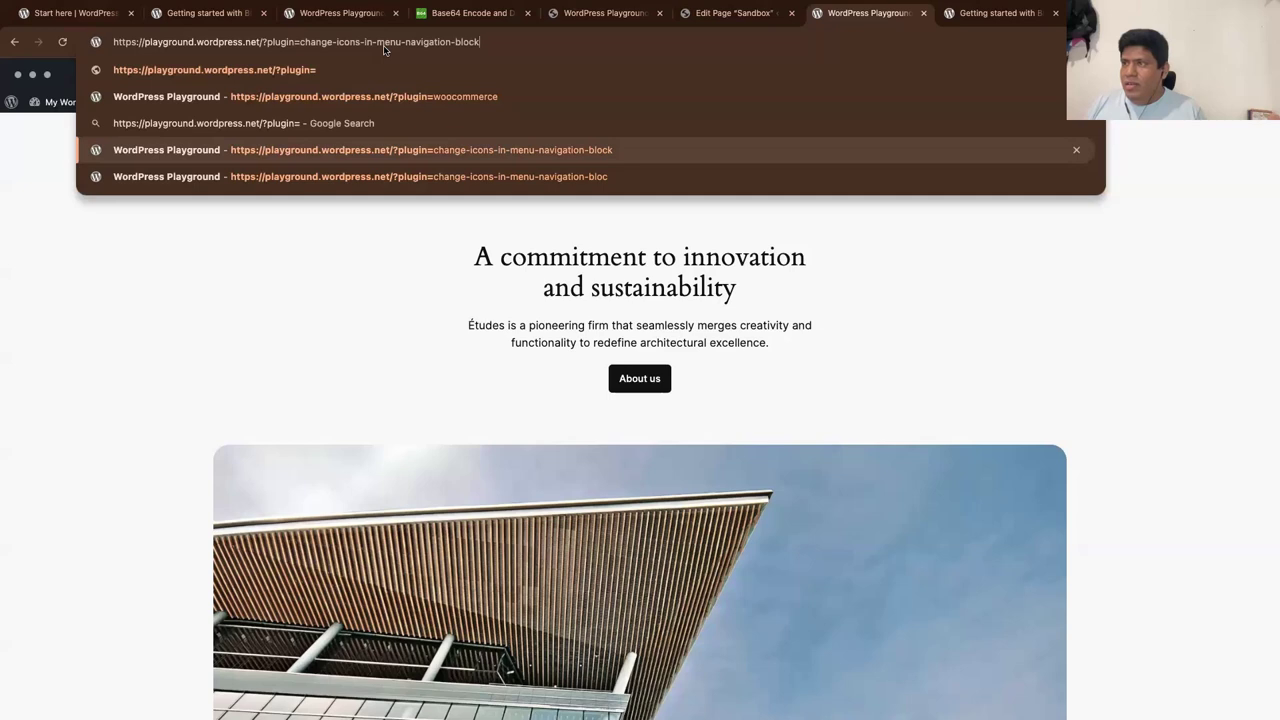
key(Return)
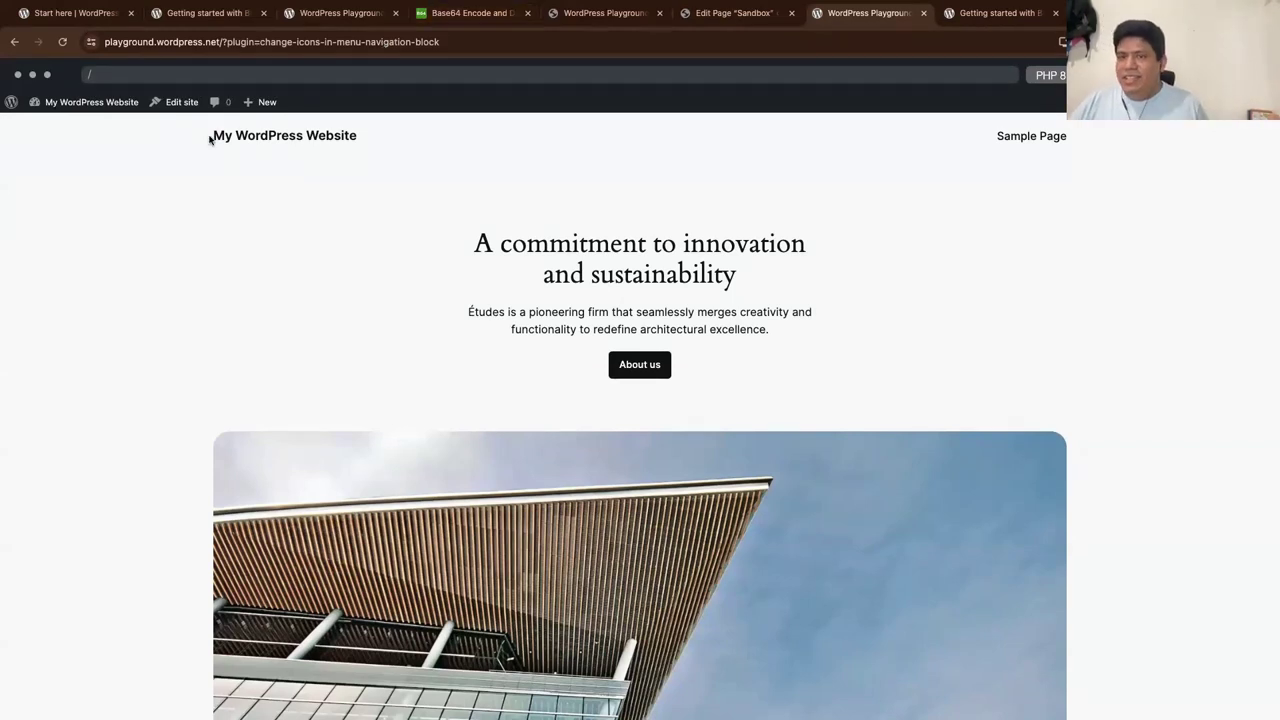
Step: Point out the query string that follows the Playground domain in the browser URL
click(490, 42)
drag(264, 42, 480, 42)
click(263, 42)
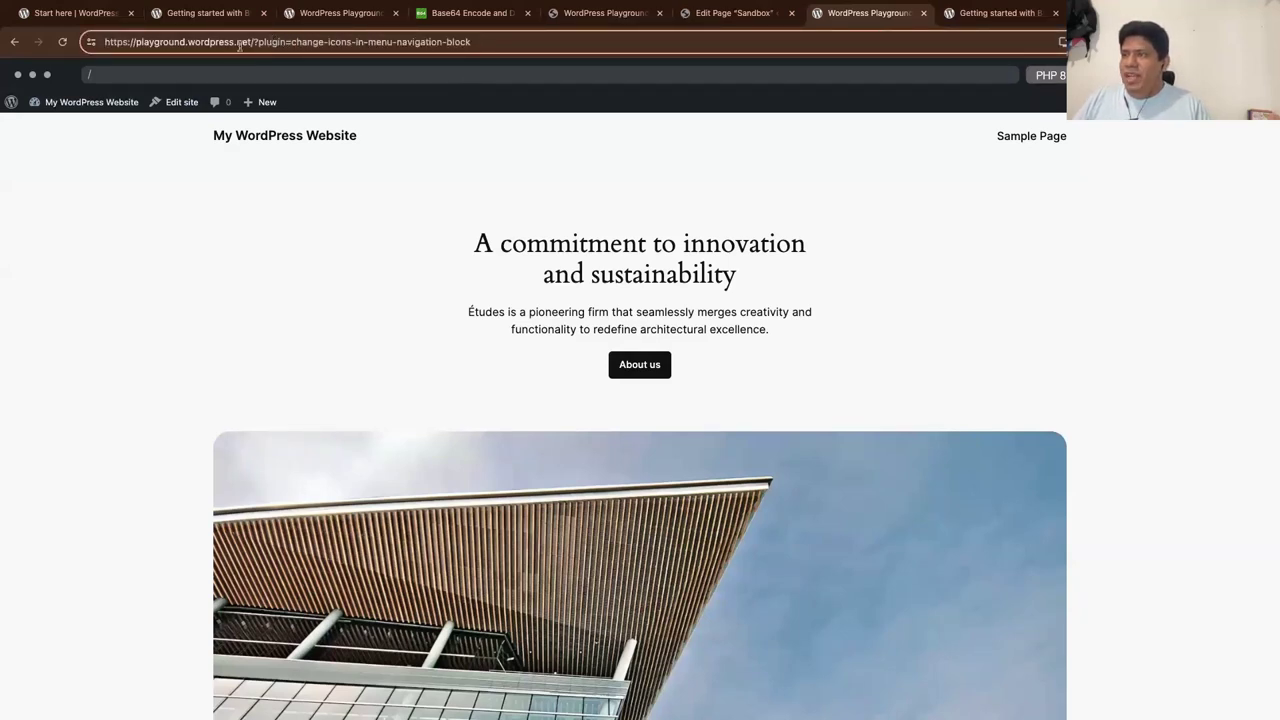
Step: Open the Change Menu Icons settings page from the Playground's dashboard, and point out the browser URL that loaded the plugin
mouse_move(97, 111)
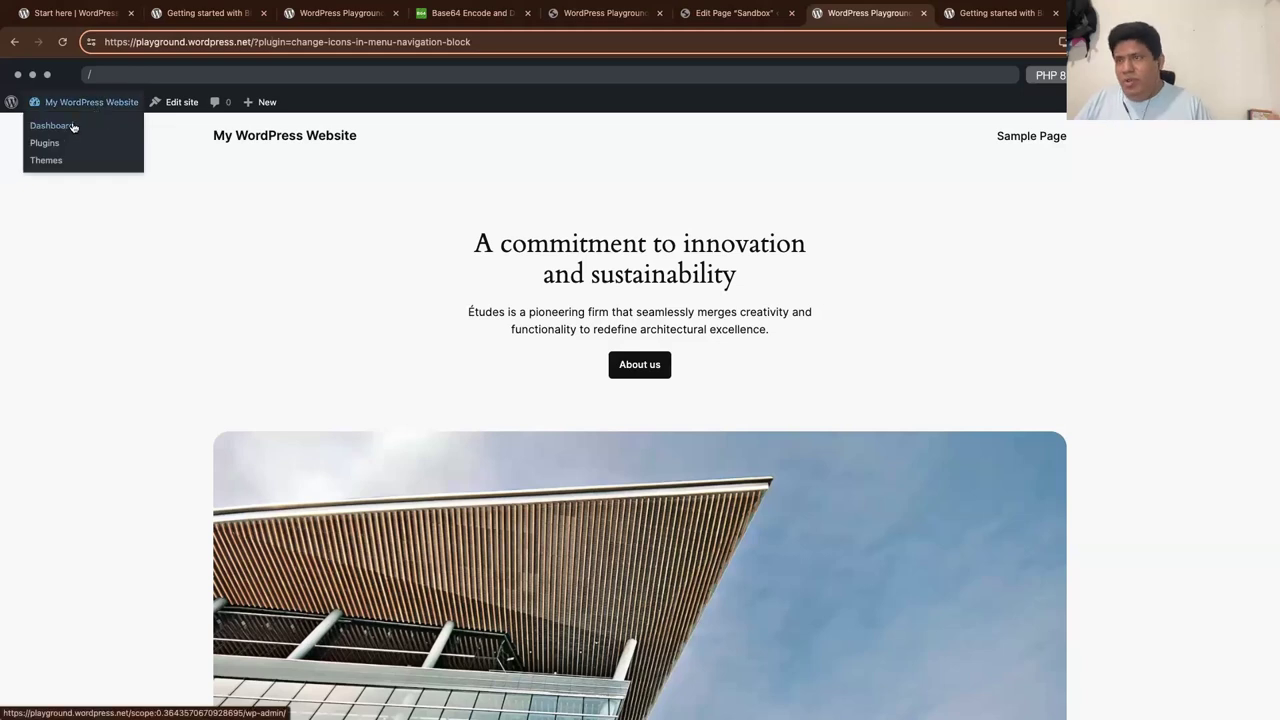
click(70, 127)
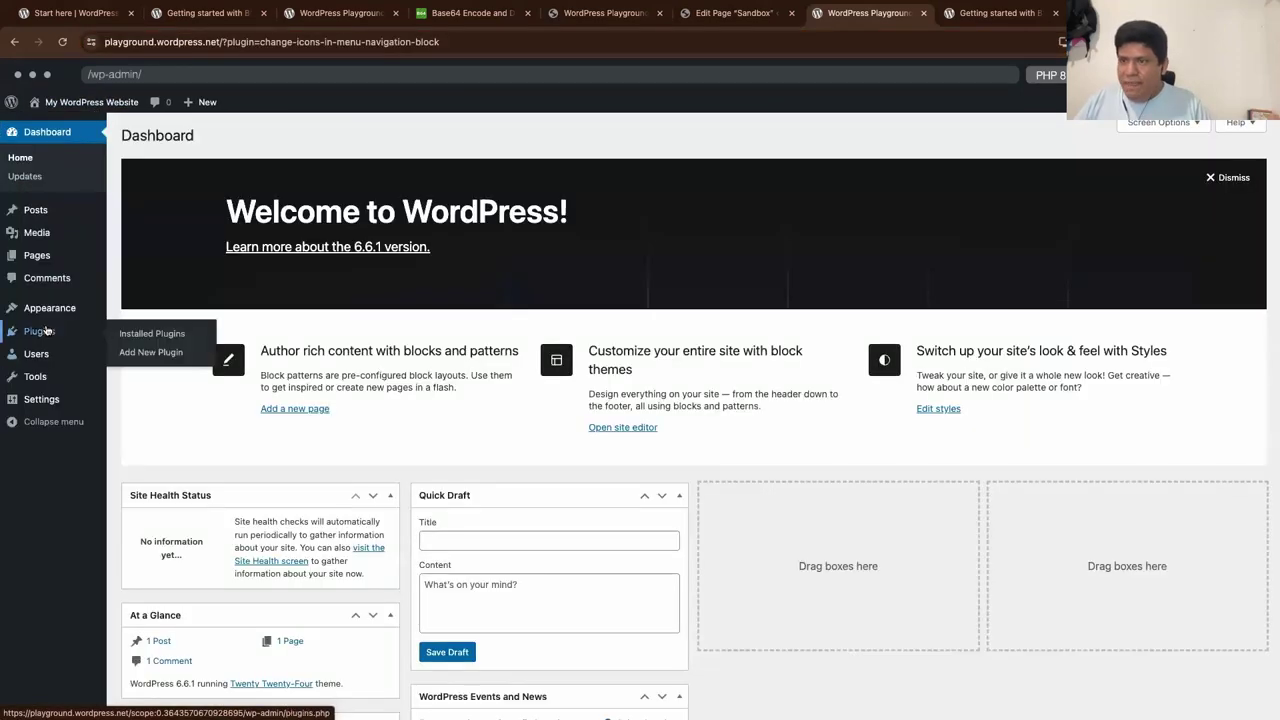
mouse_move(38, 402)
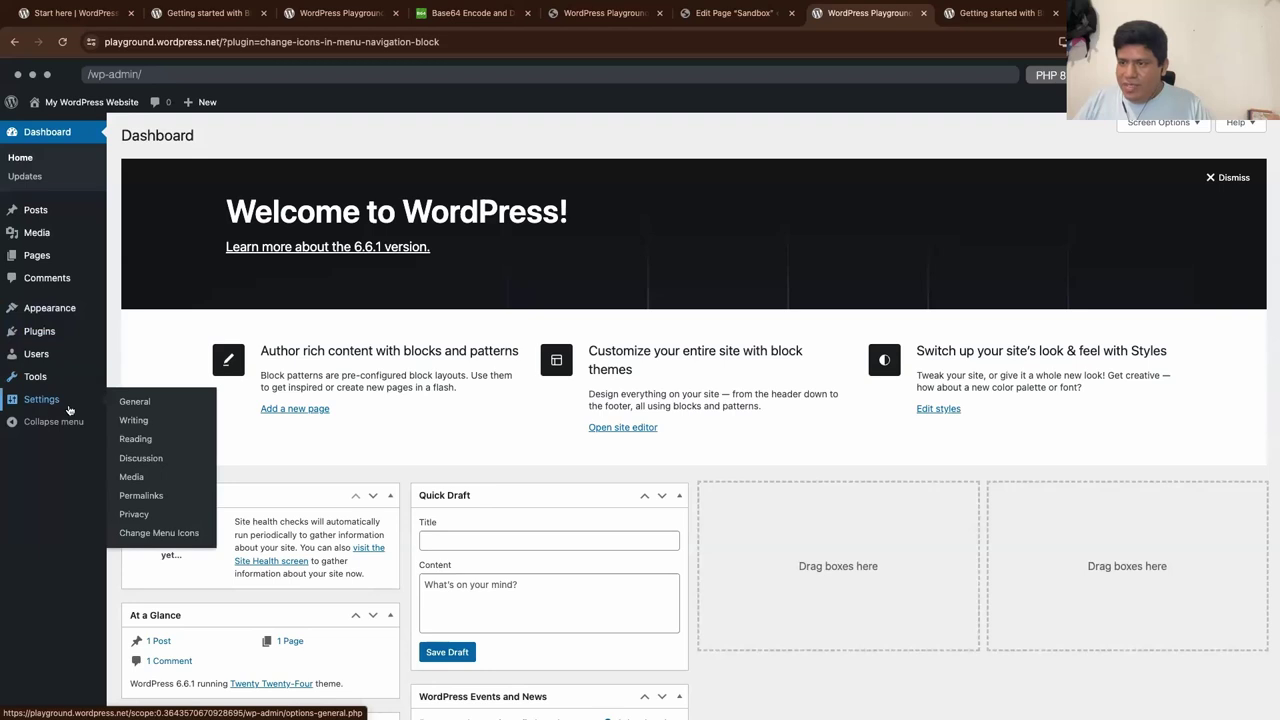
click(158, 533)
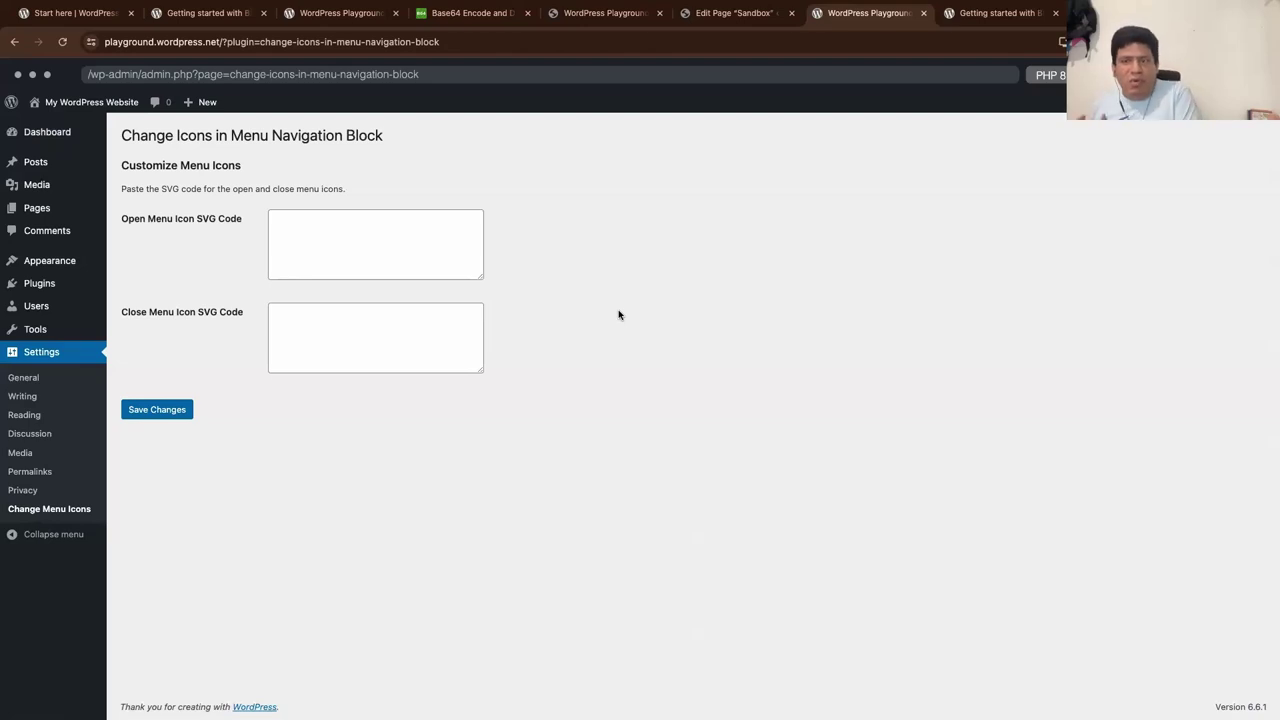
click(280, 41)
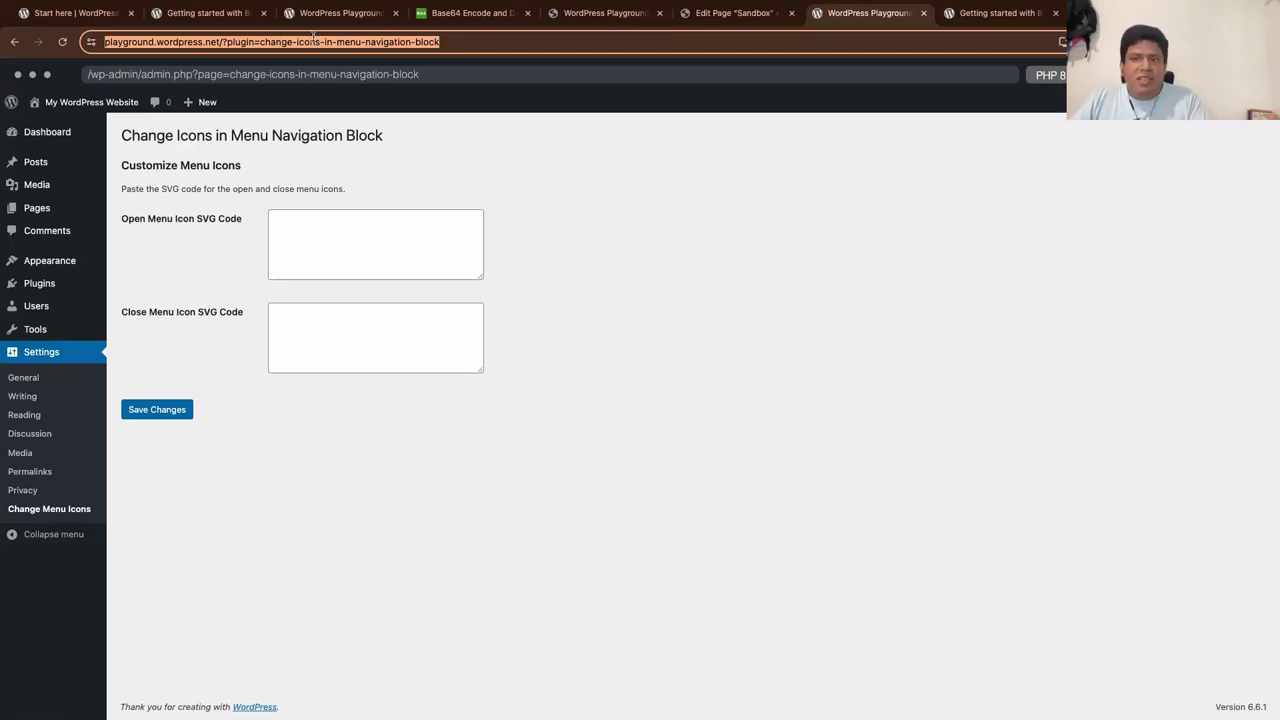
click(588, 353)
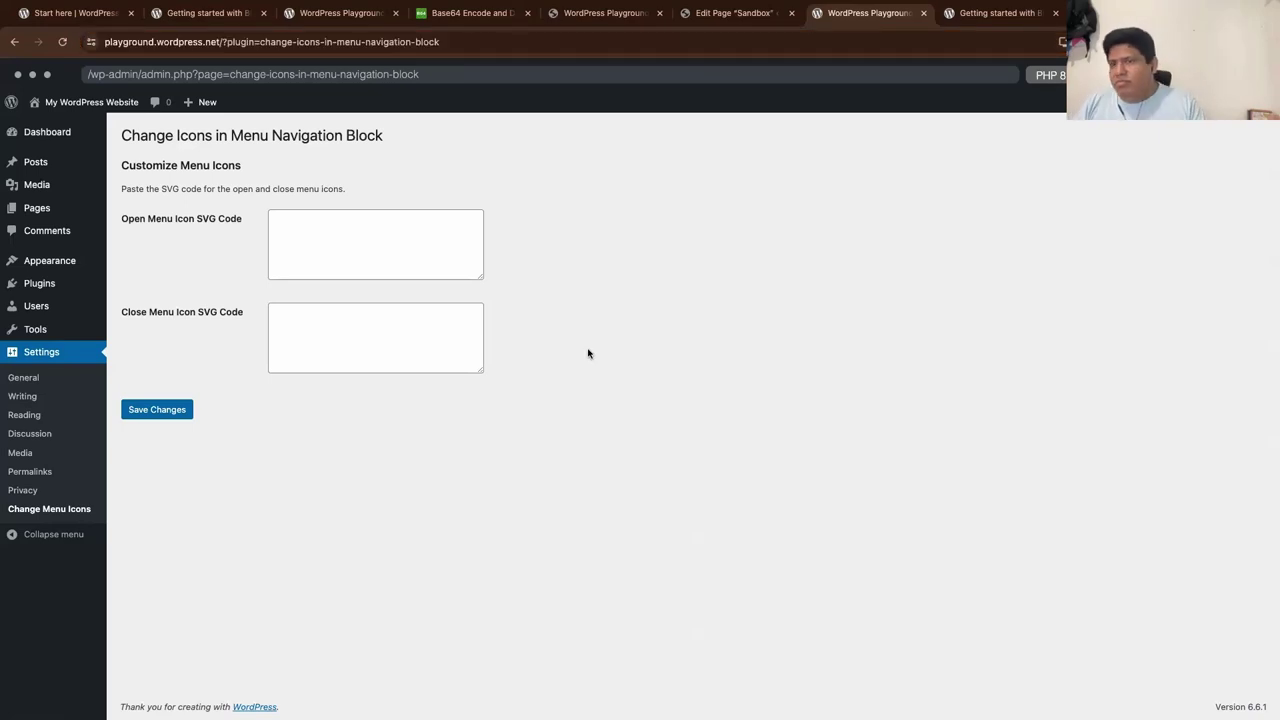
Step: Switch to the presentation and go through the Demo agenda and the "Ejemplo de blueprint" slide
key(ctrl+Left)
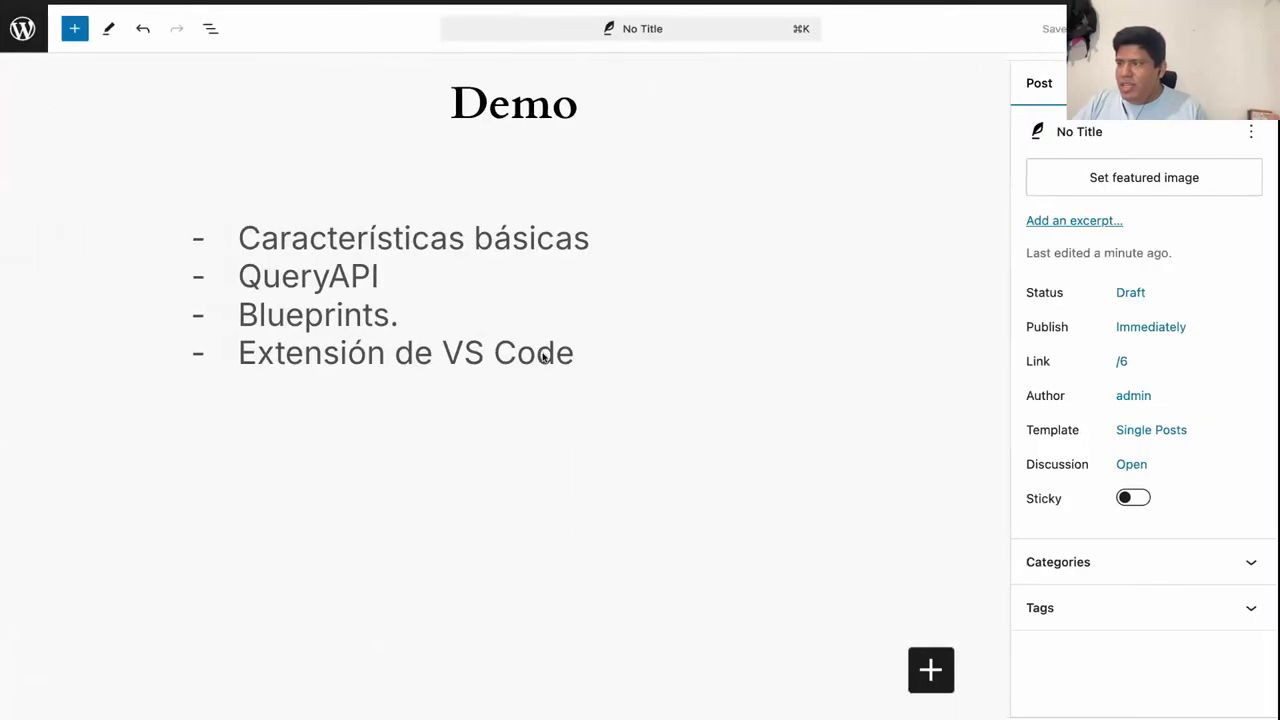
key(Right)
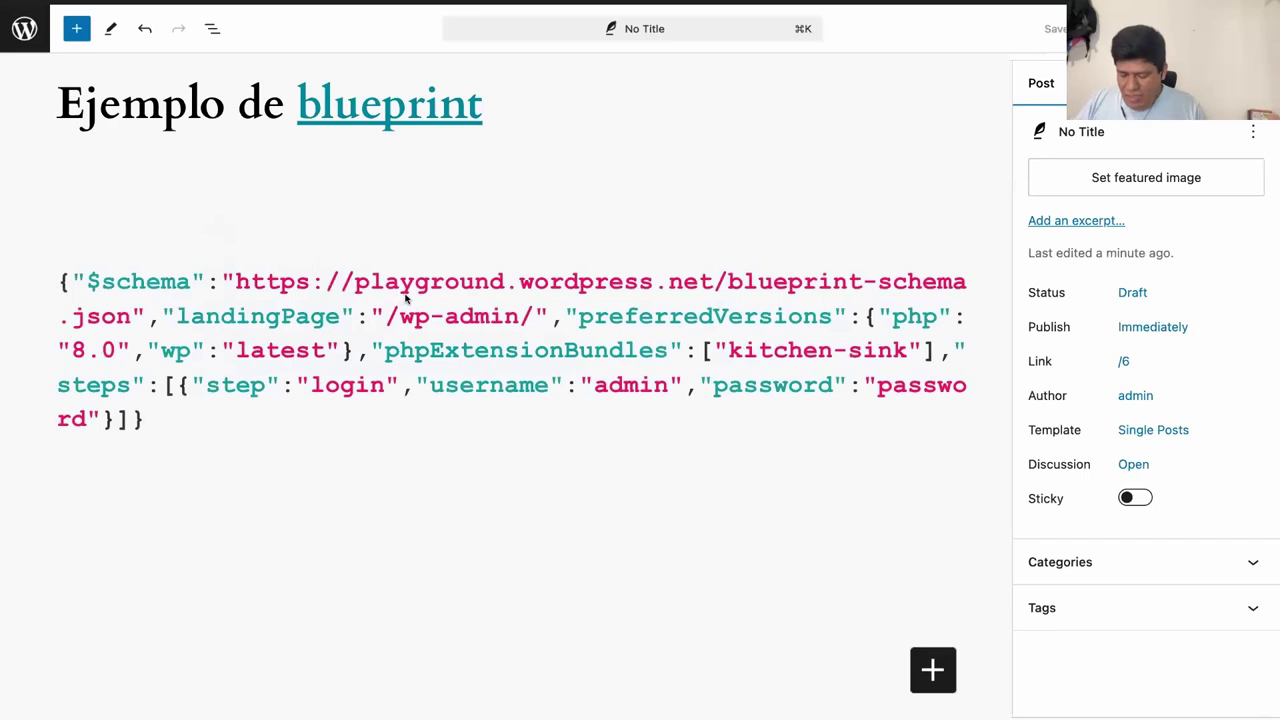
key(Left)
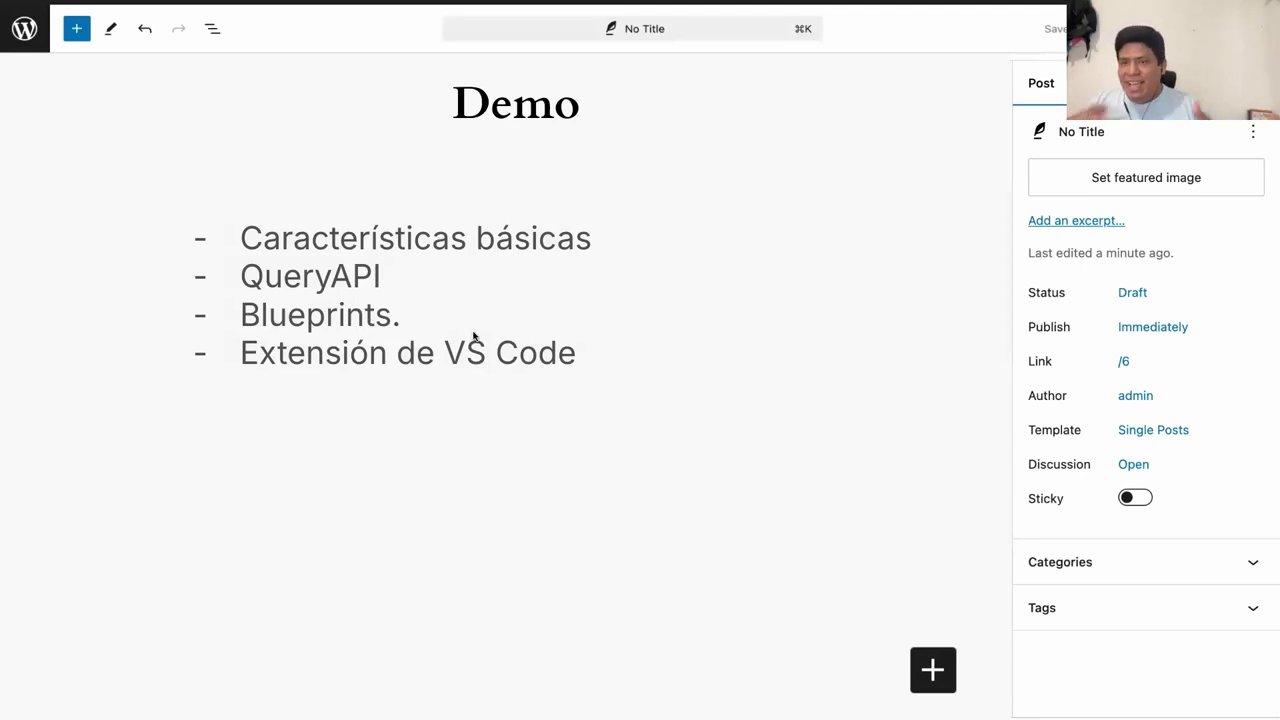
key(Right)
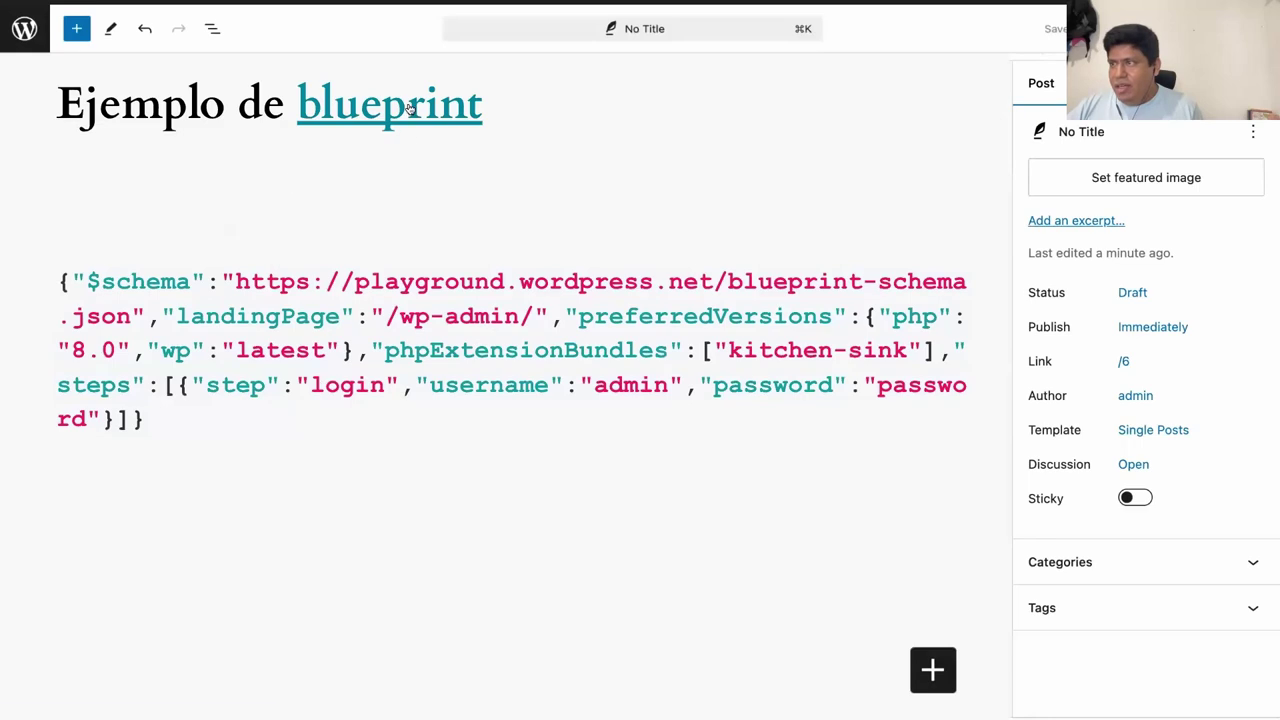
Step: Switch to the browser's "Getting started with Blueprints" documentation and compare its JSON example with the blueprint slide
key(ctrl+Right)
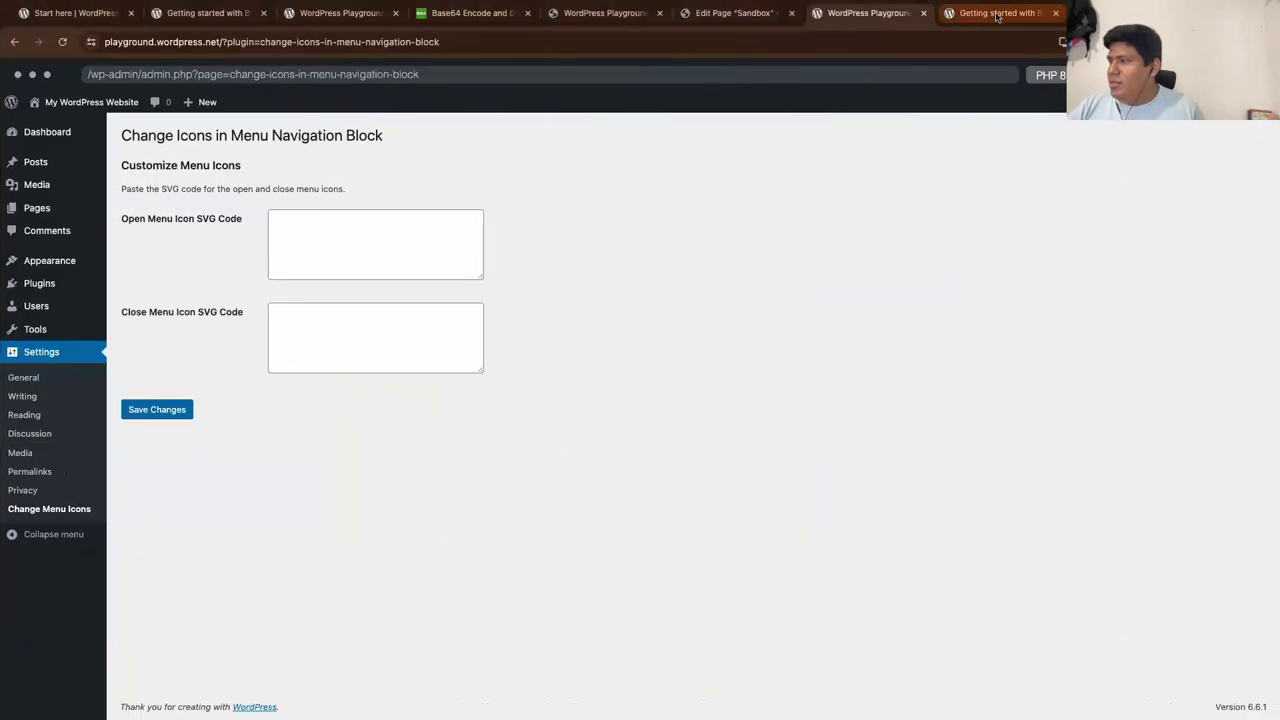
key(ctrl+Tab)
key(ctrl+Left)
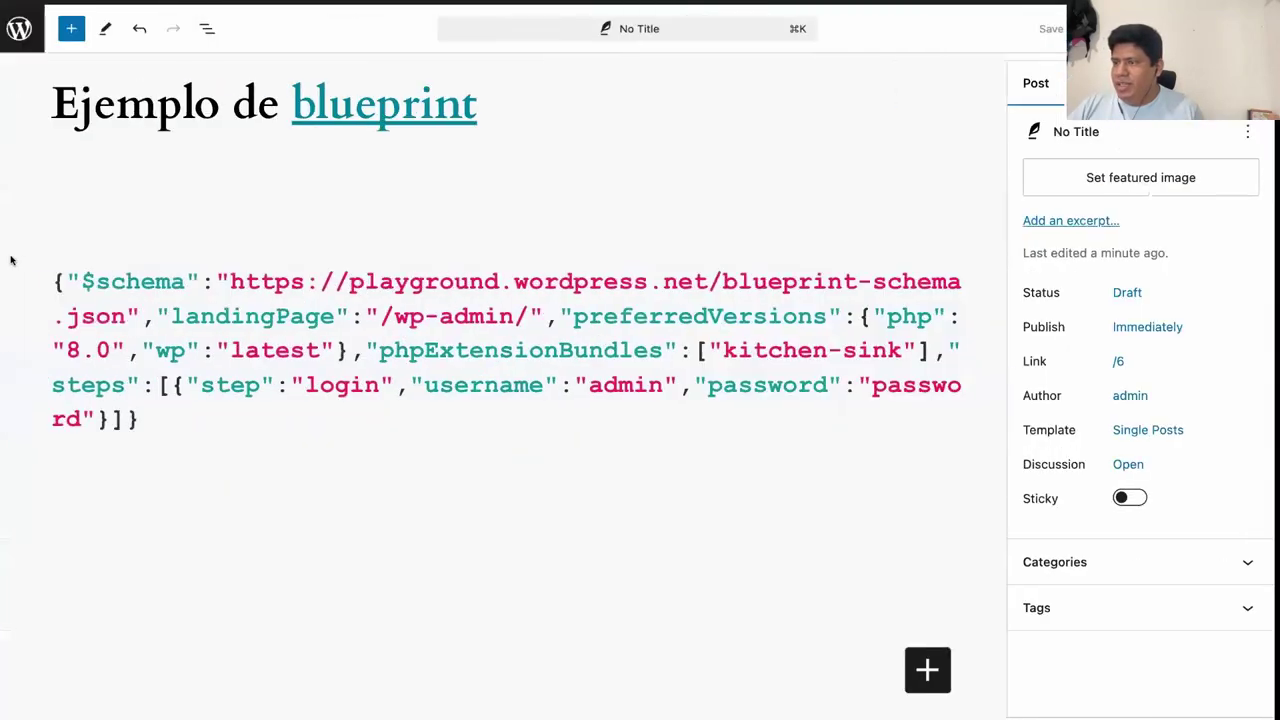
key(ctrl+Right)
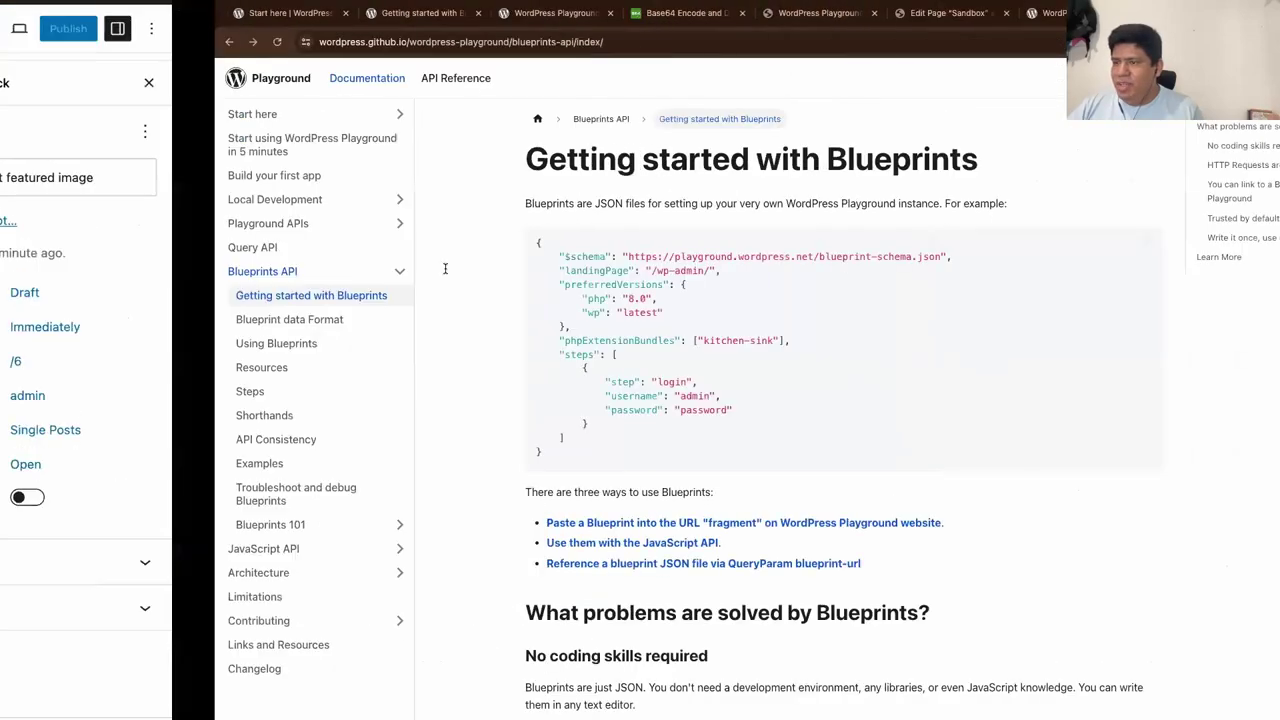
key(ctrl+Left)
key(ctrl+Right)
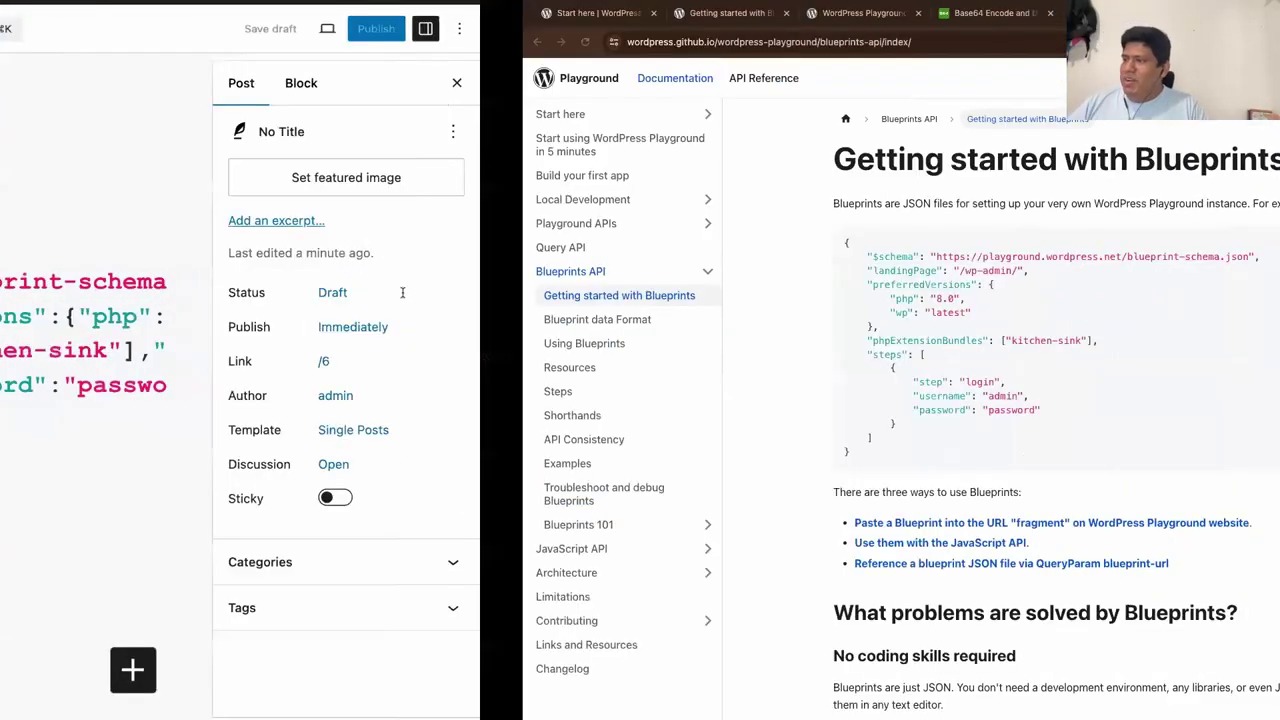
Step: Examine the documentation's example Blueprint JSON, highlighting the whole code and its steps section
drag(322, 245, 373, 456)
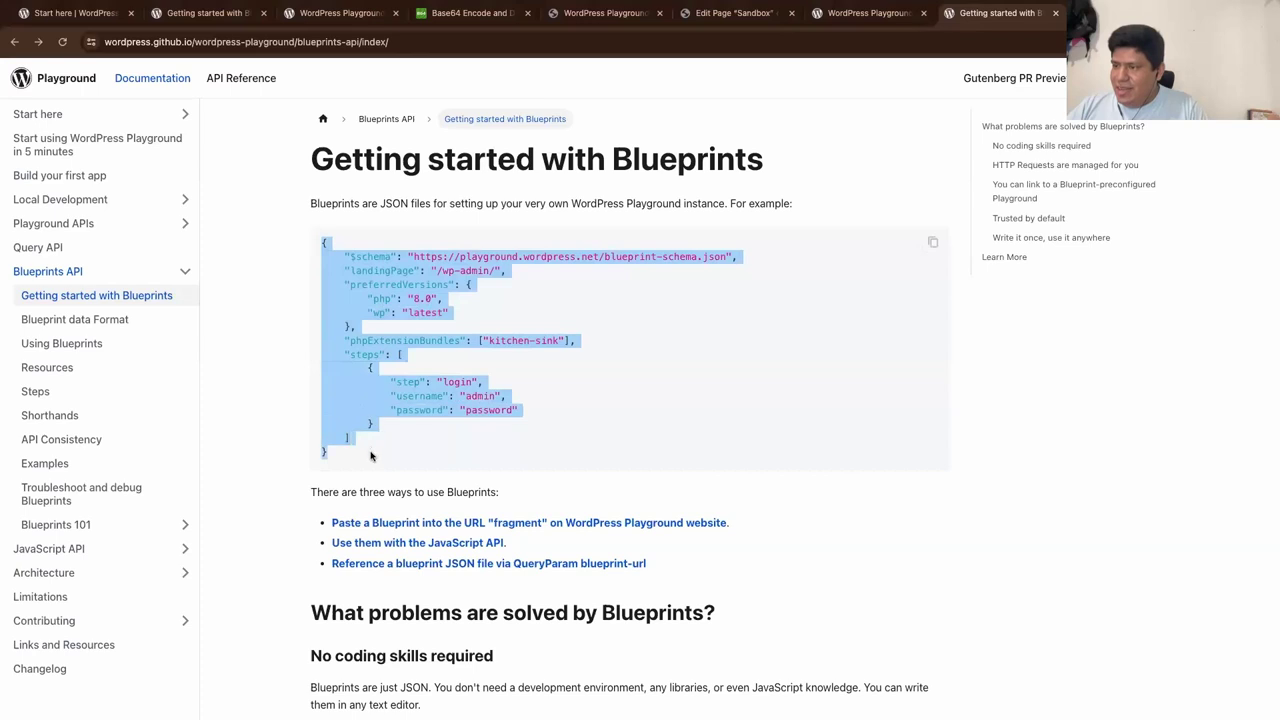
click(548, 375)
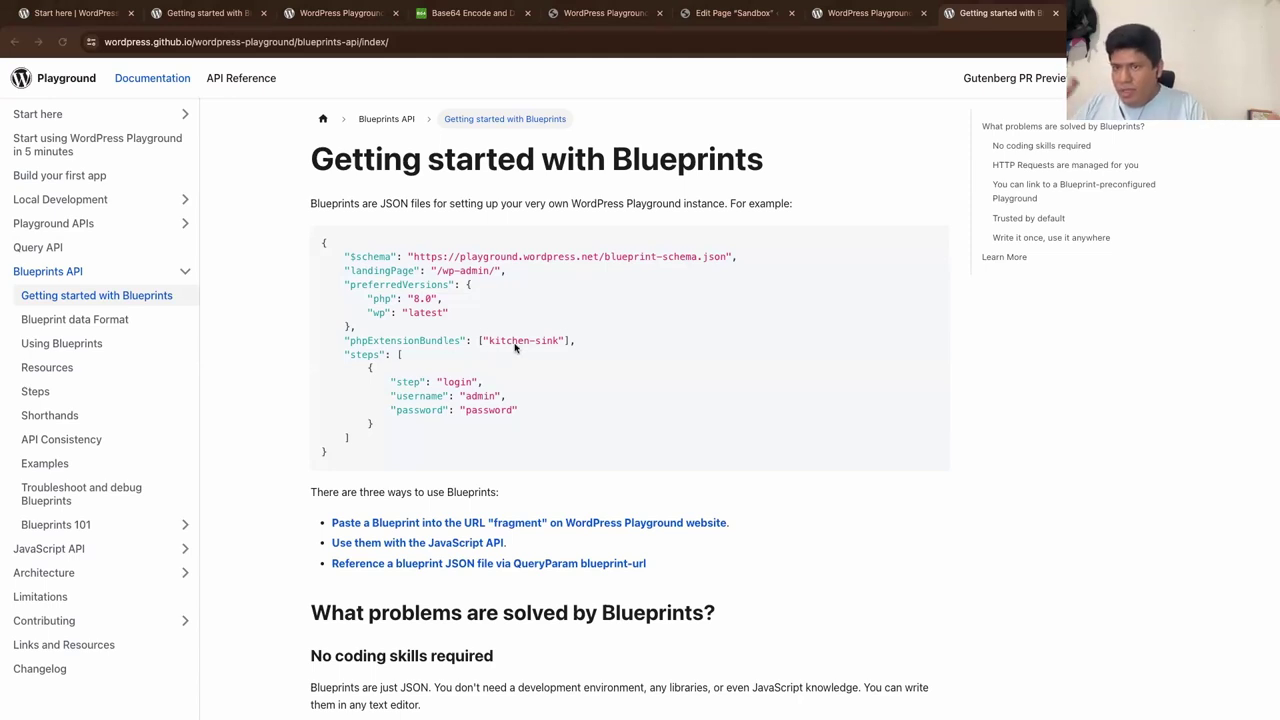
click(455, 303)
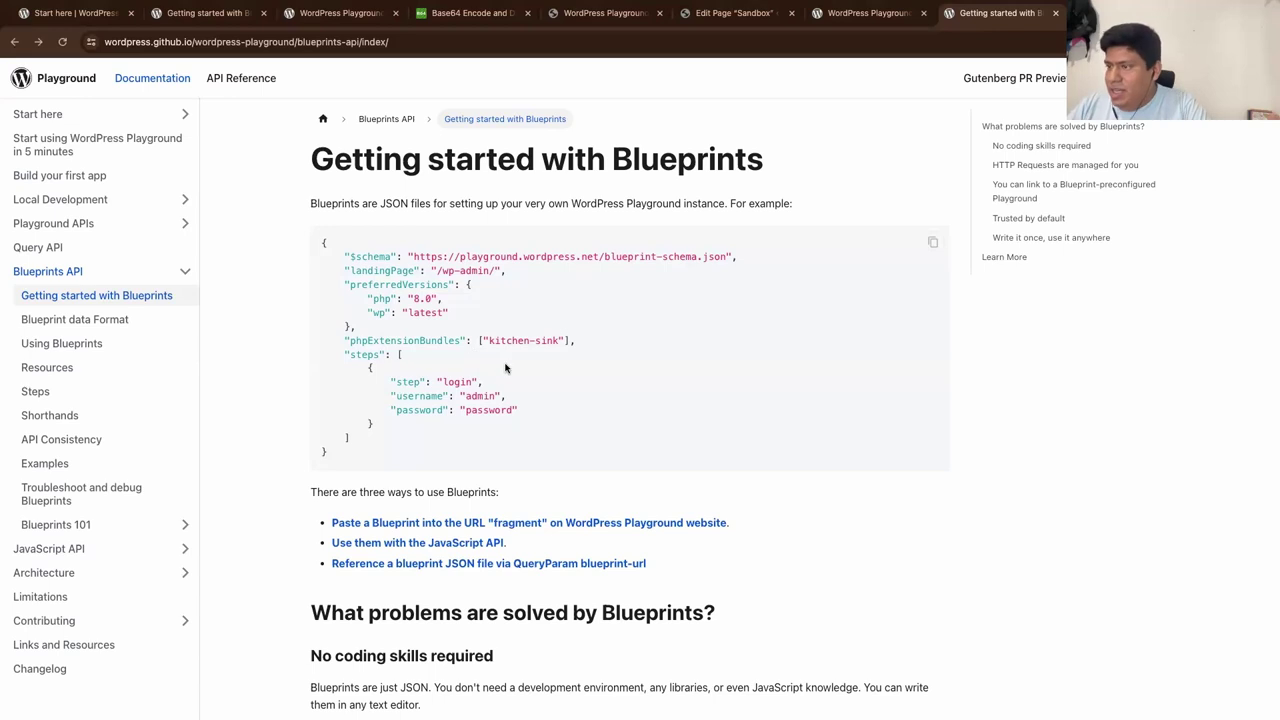
drag(343, 354, 401, 433)
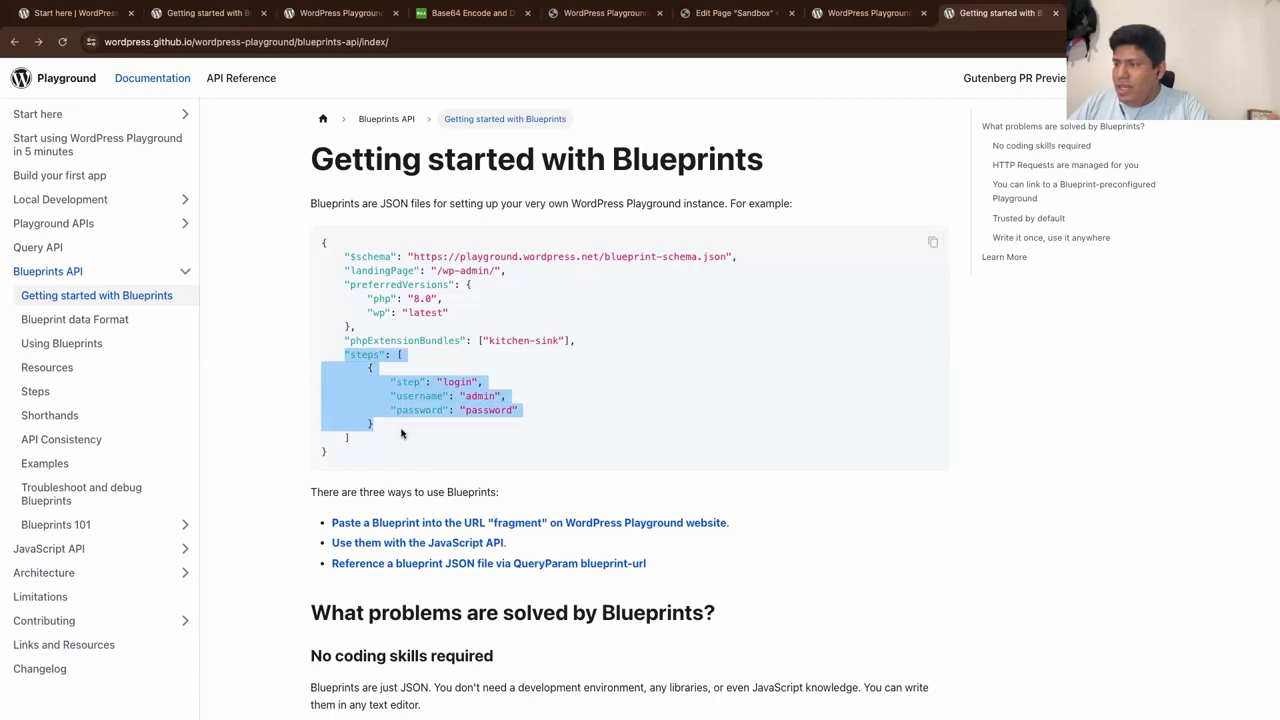
click(404, 430)
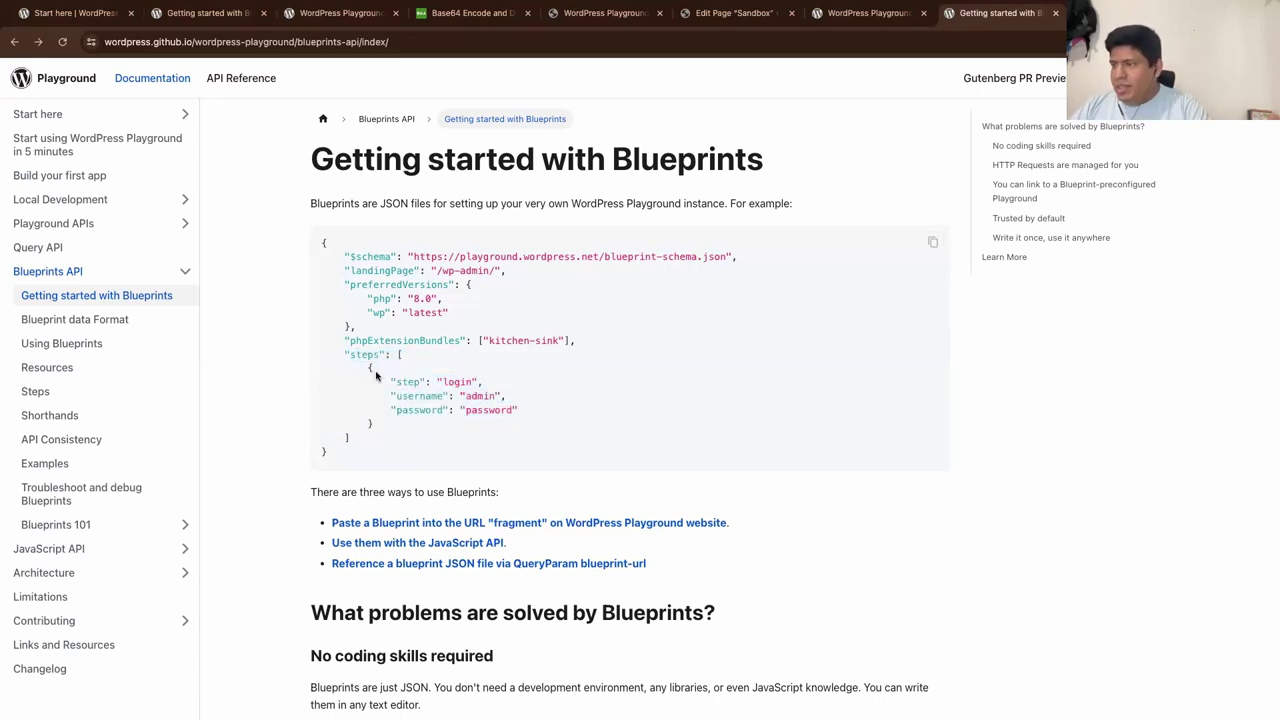
Step: Examine the documentation's example Blueprint, highlighting the steps key, the login step's contents and finally the whole JSON
drag(345, 355, 385, 367)
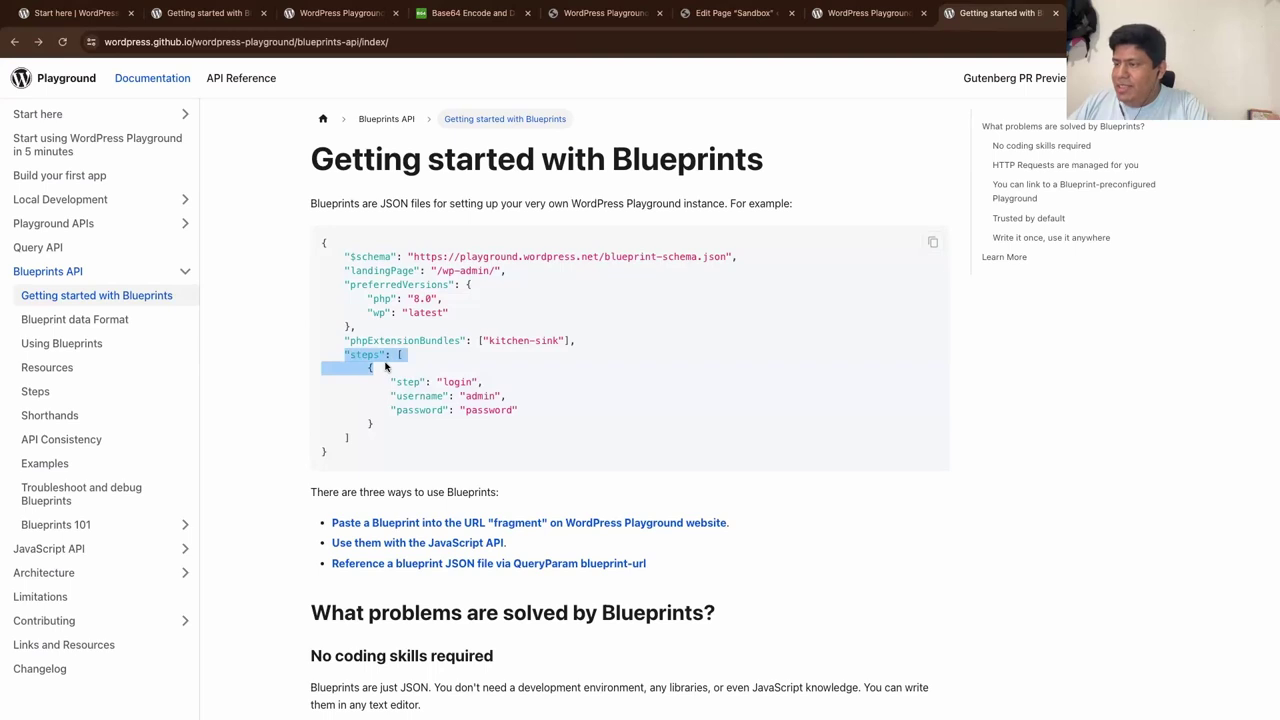
click(389, 374)
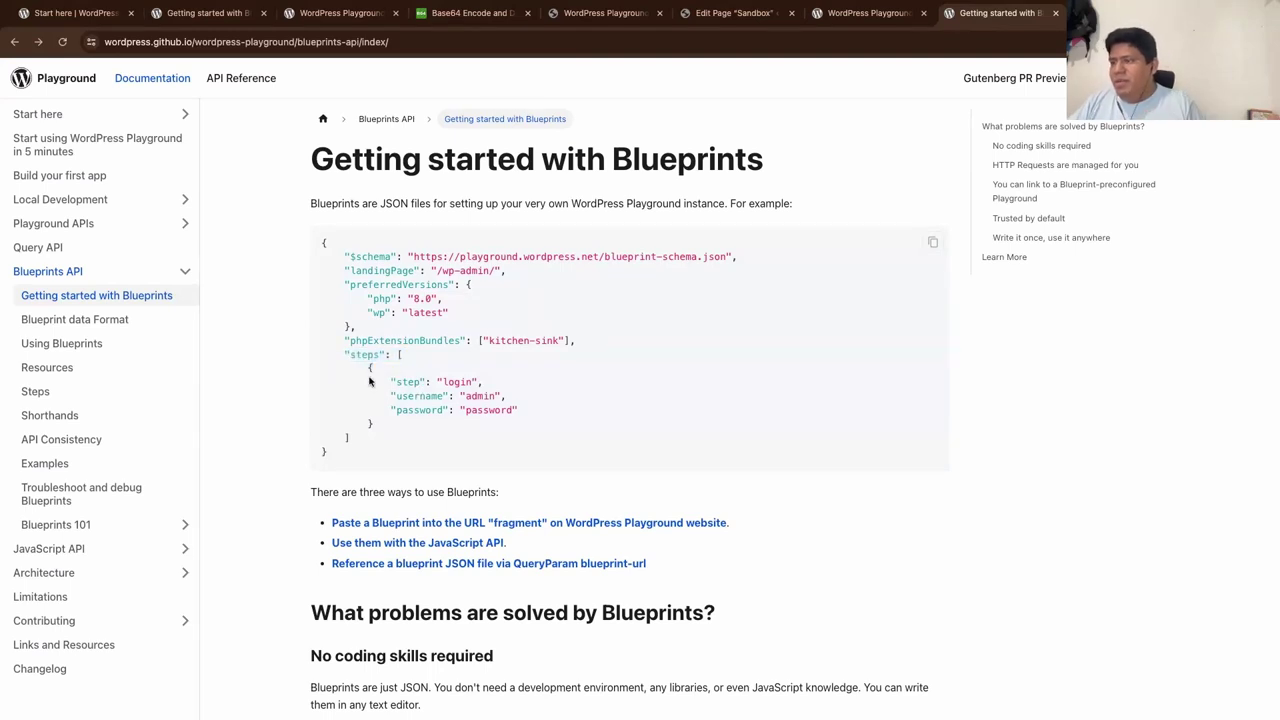
drag(381, 380, 468, 408)
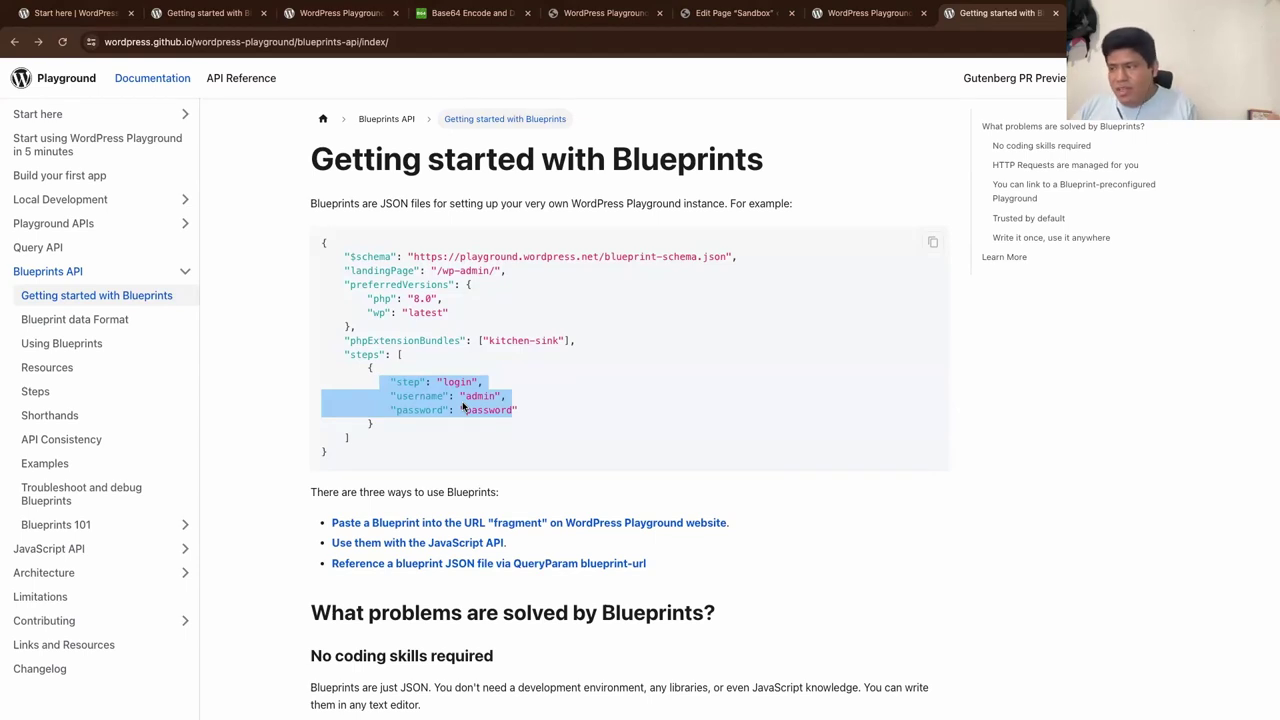
click(584, 396)
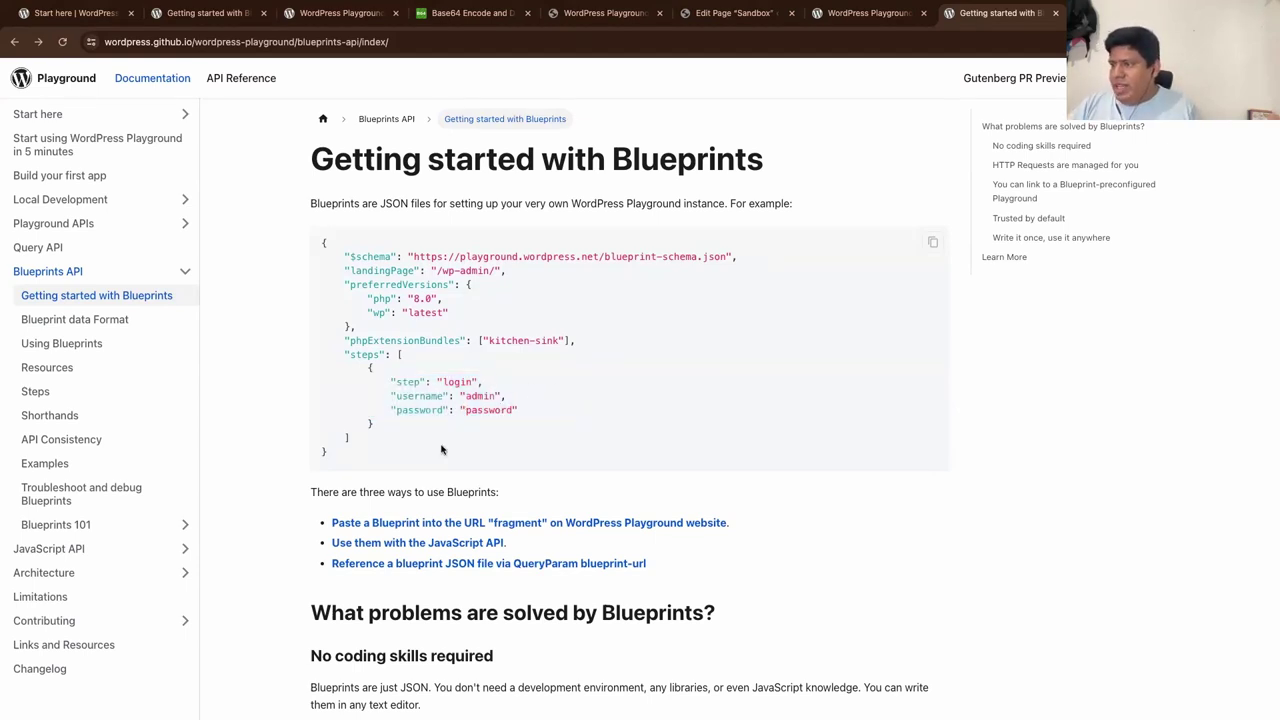
drag(338, 458, 304, 252)
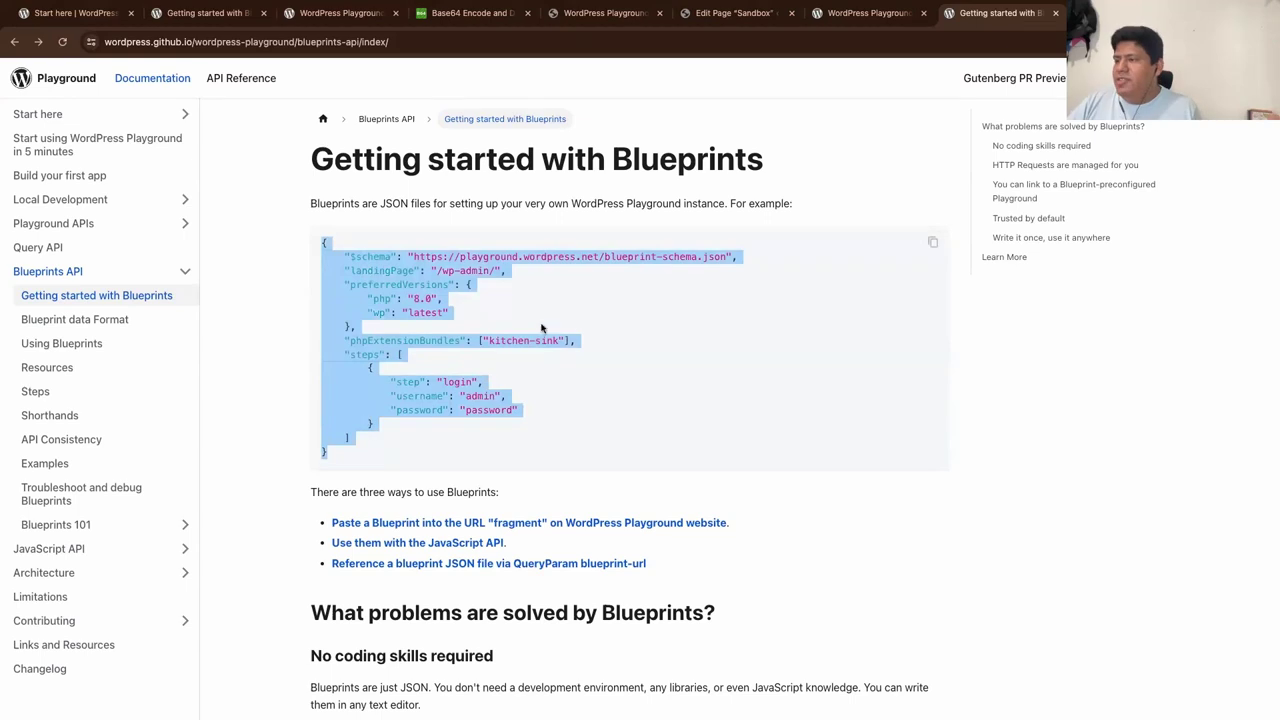
click(570, 333)
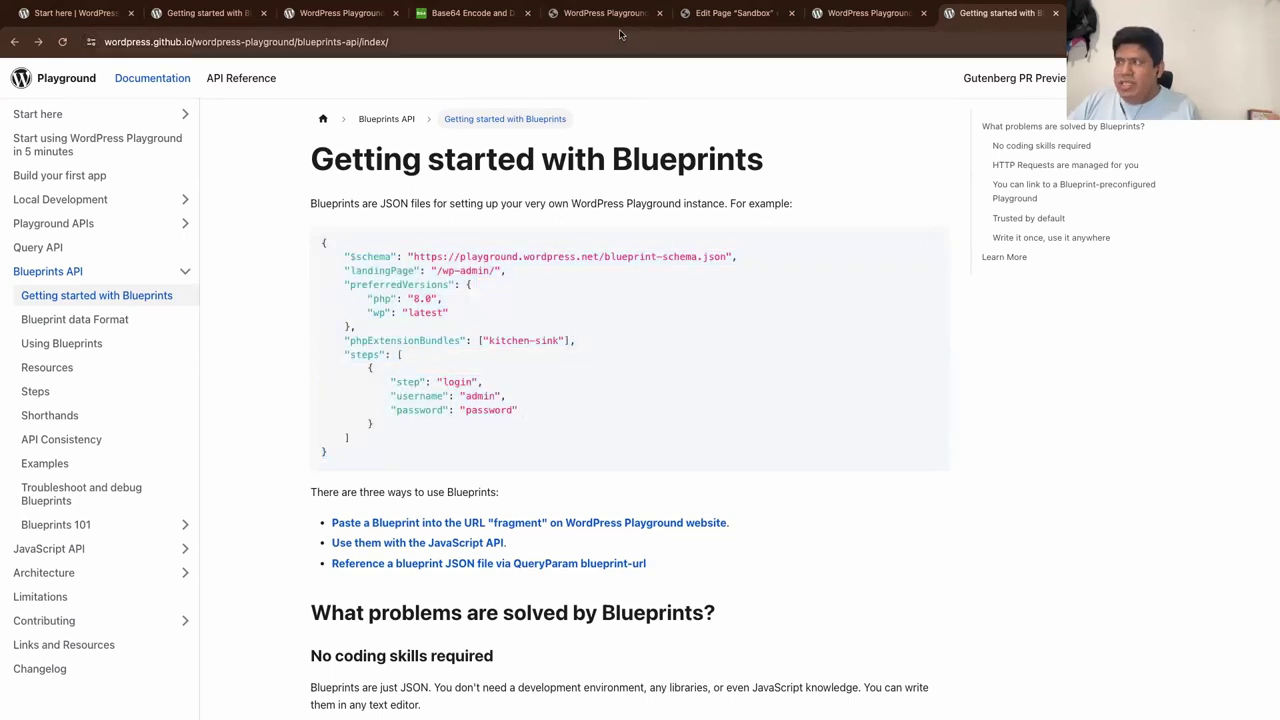
Step: Switch to the presentation, leave slideshow mode to select the example blueprint JSON, then resume the slideshow and return to the browser
key(ctrl+Left)
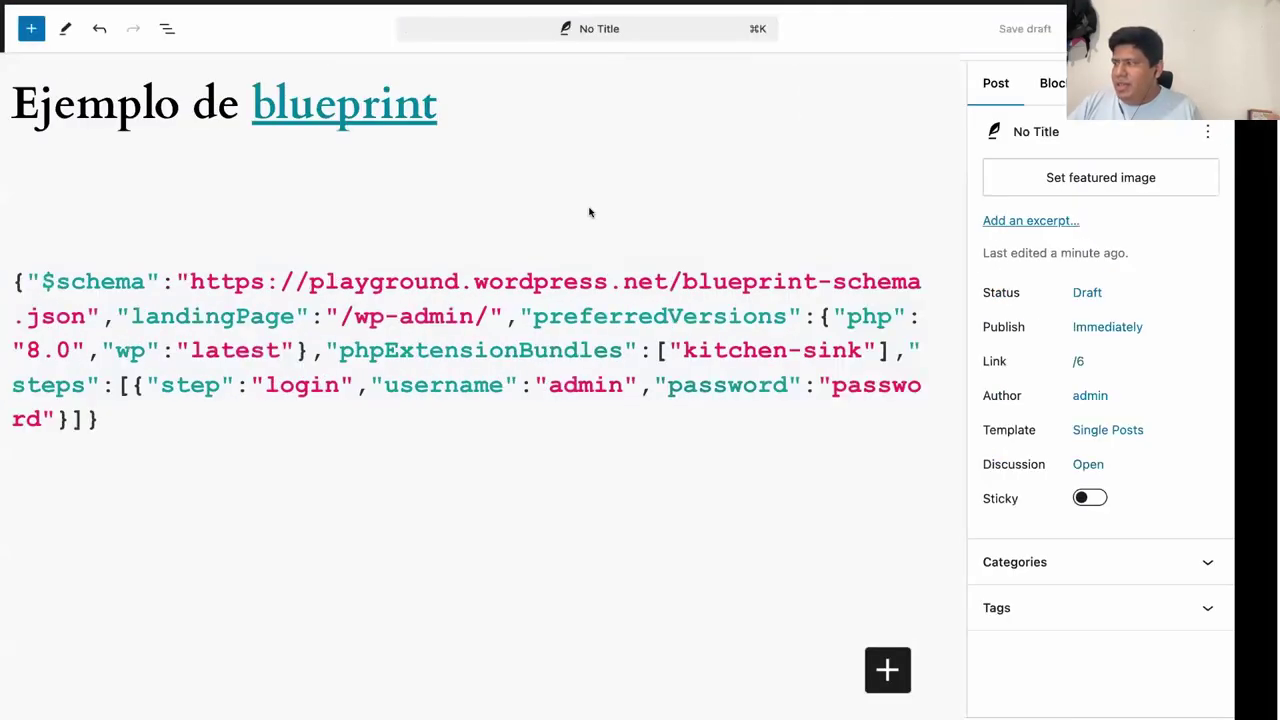
key(ctrl+Right)
key(ctrl+Left)
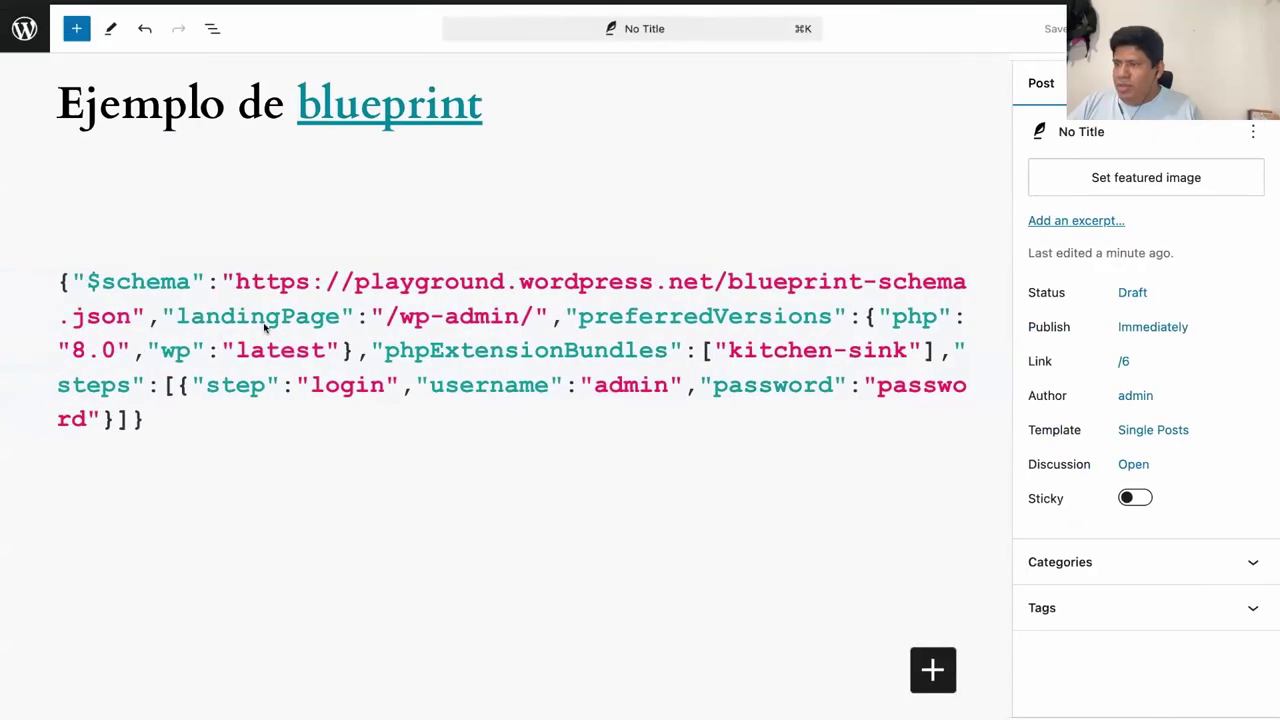
key(Escape)
drag(323, 366, 392, 452)
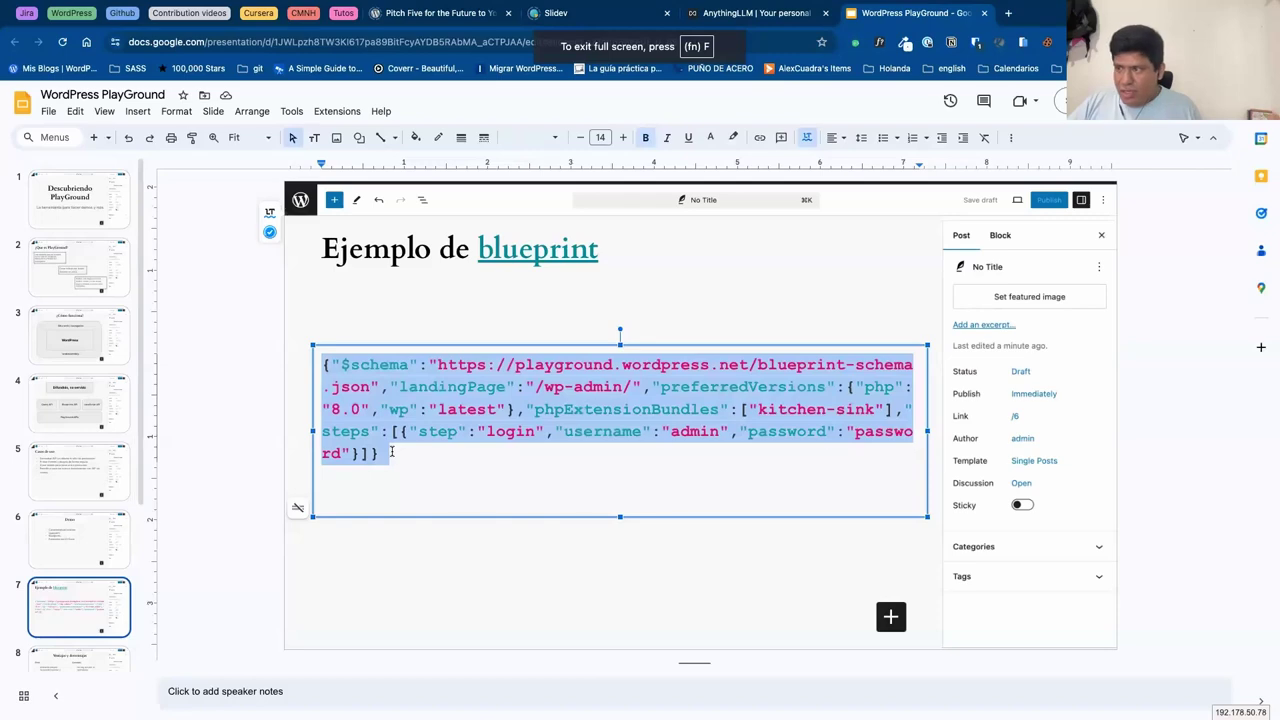
click(849, 554)
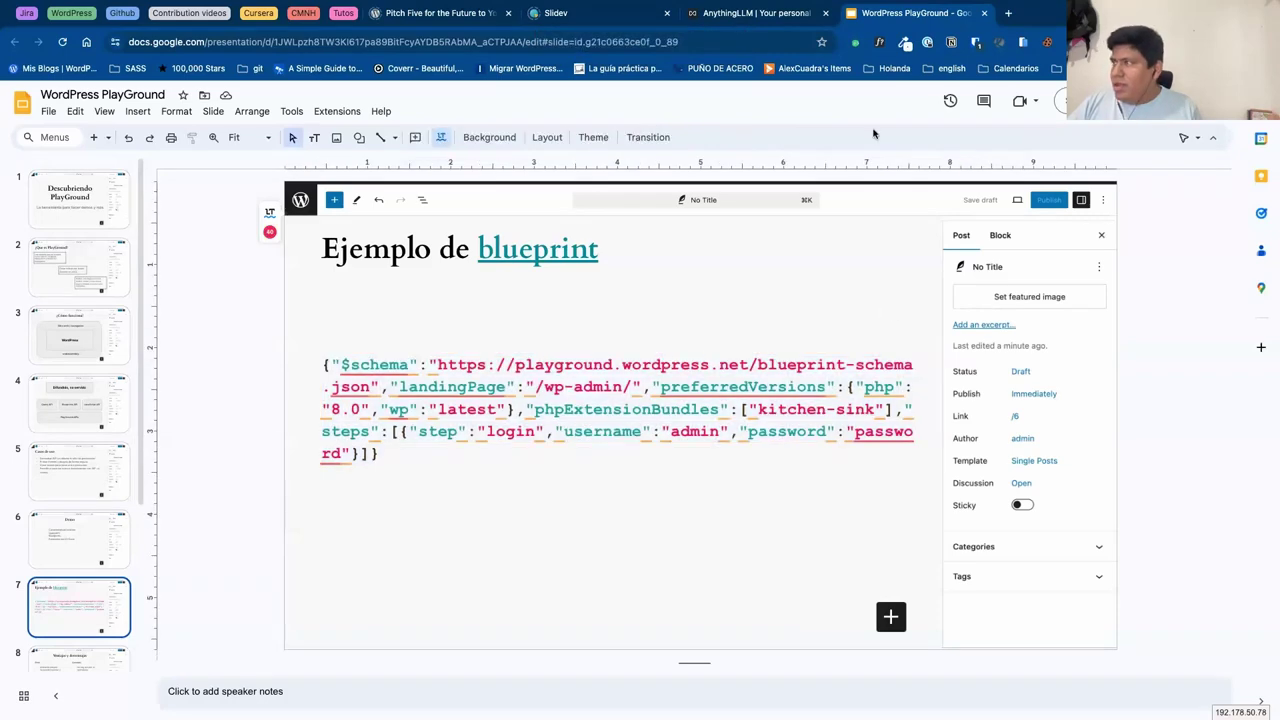
key(super+Return)
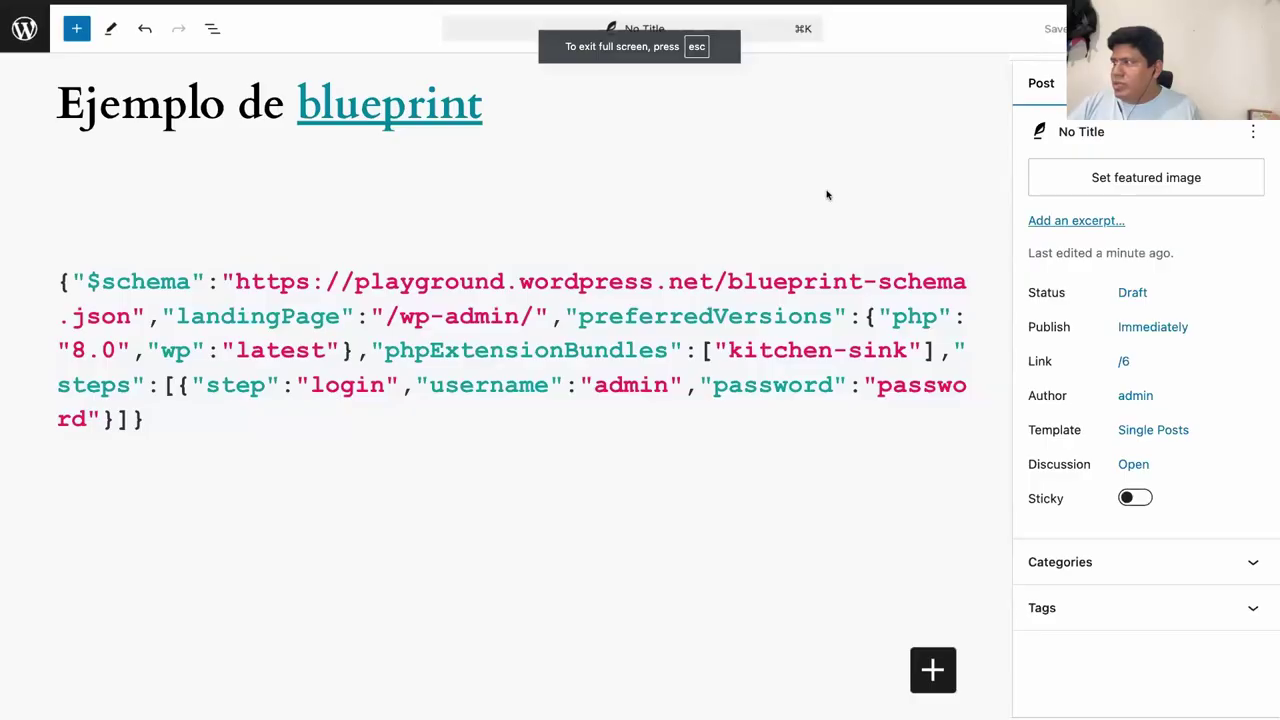
key(ctrl+Right)
Step: Replace the plugin query in the Playground's browser URL with # and remove the unrelated pasted text "Sitio web / navegador"
click(885, 14)
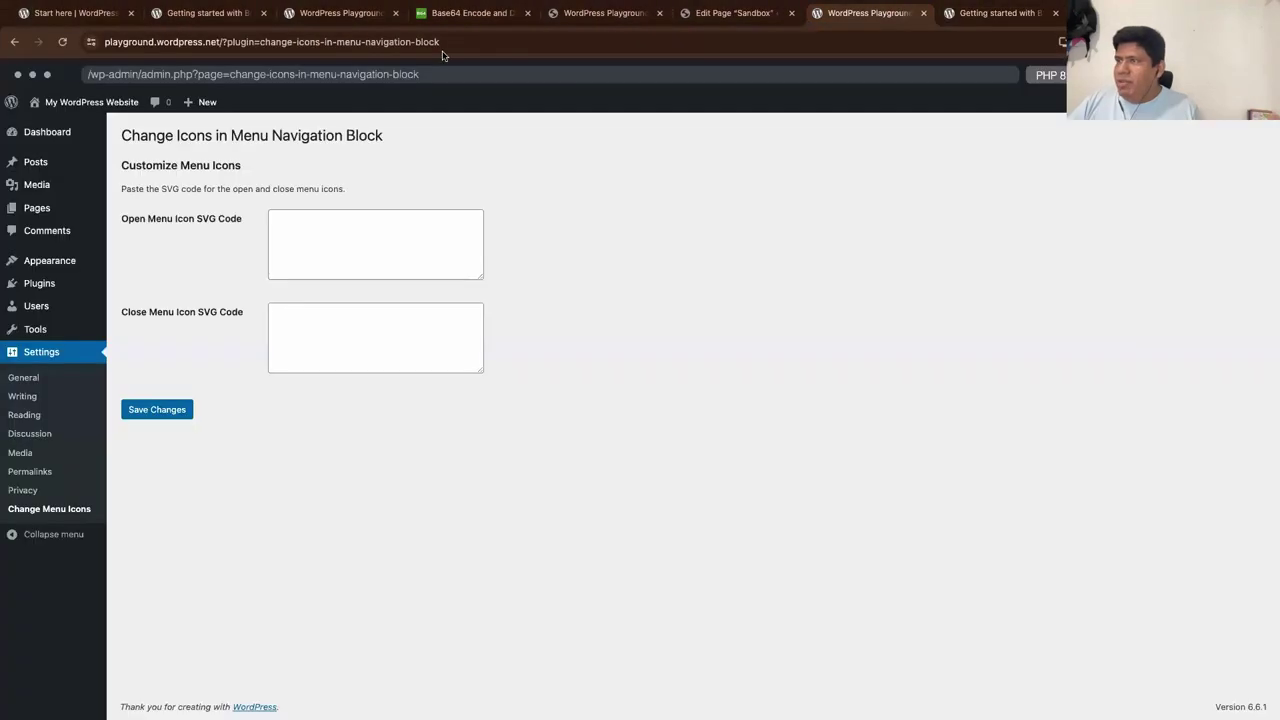
click(495, 42)
drag(495, 42, 254, 42)
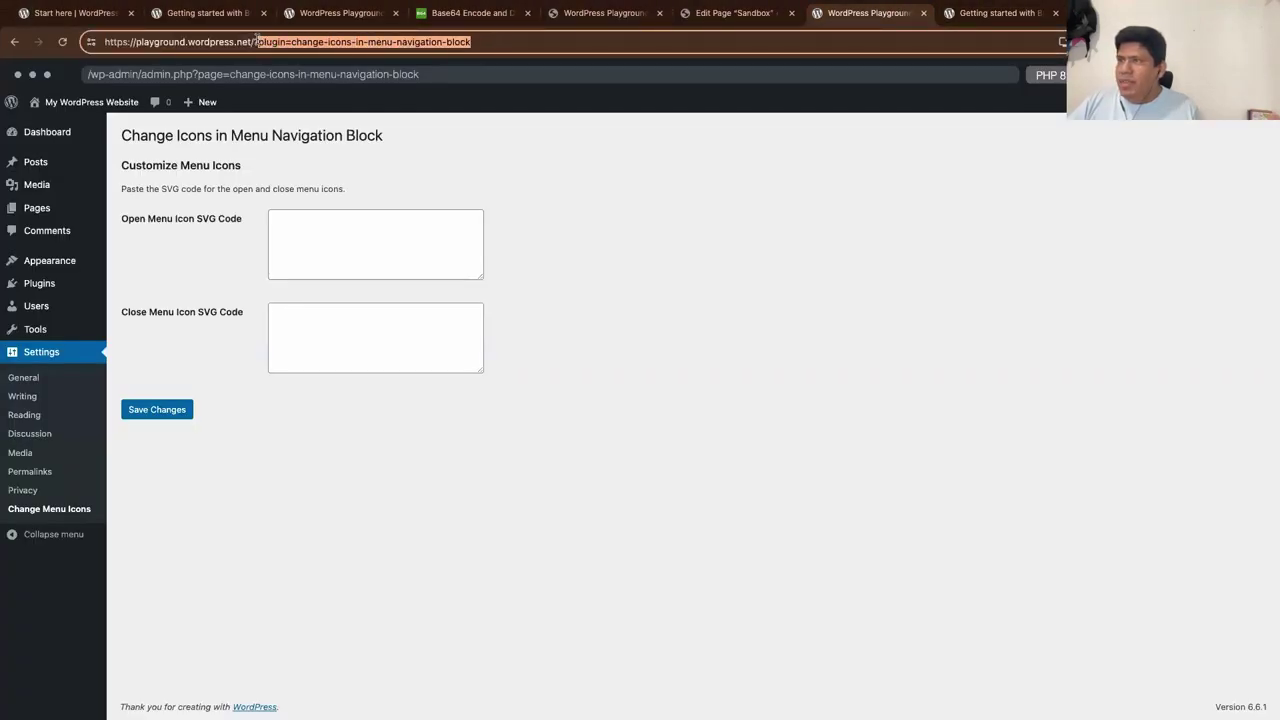
text(#)
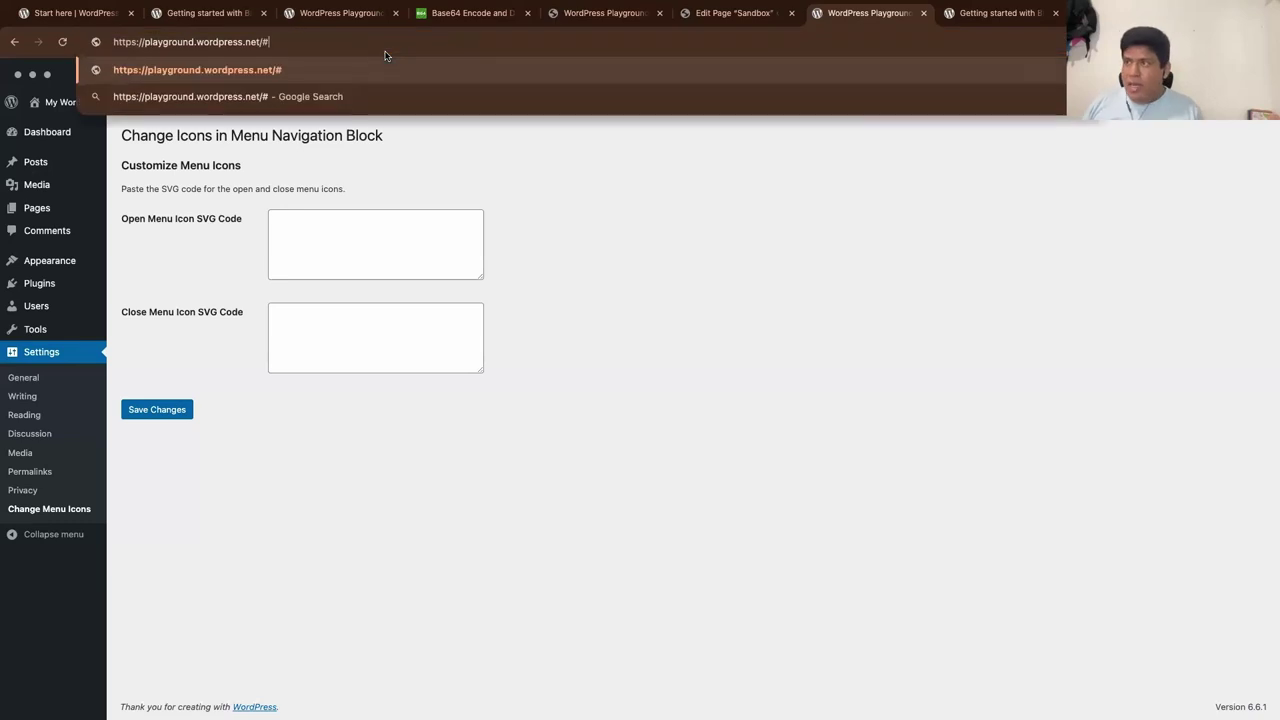
text(Sitio web / navegador)
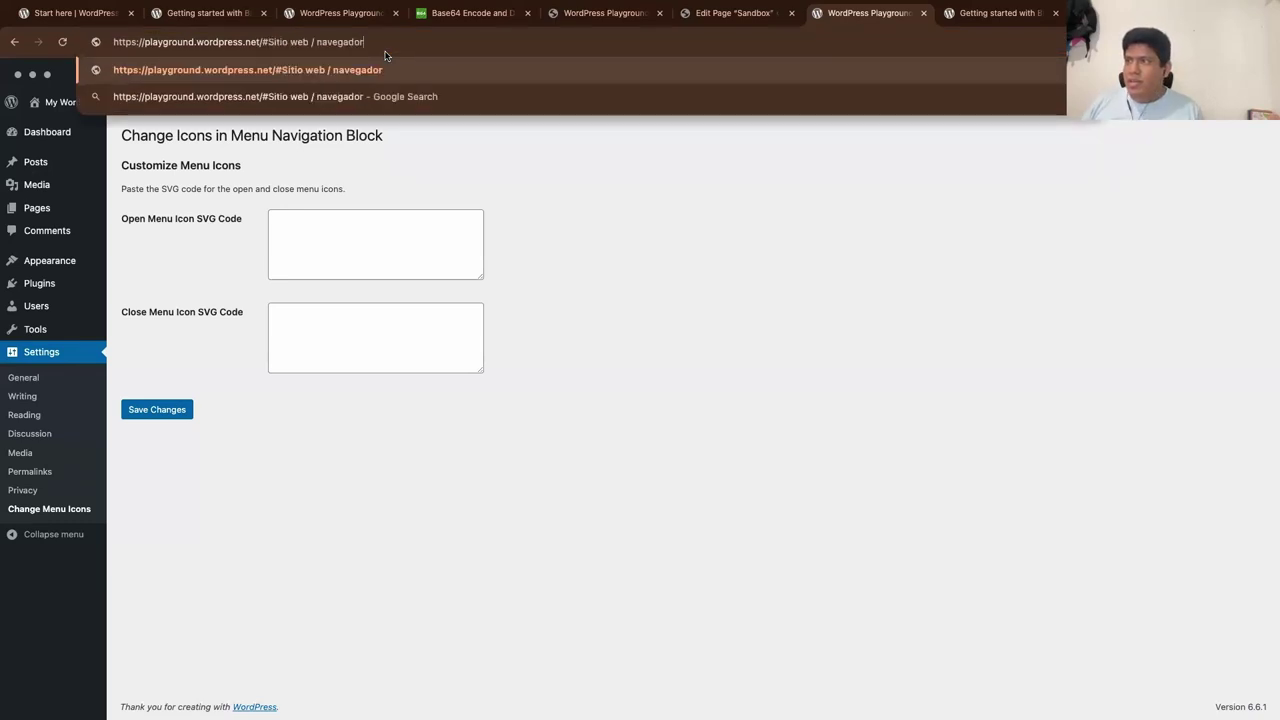
drag(379, 42, 268, 42)
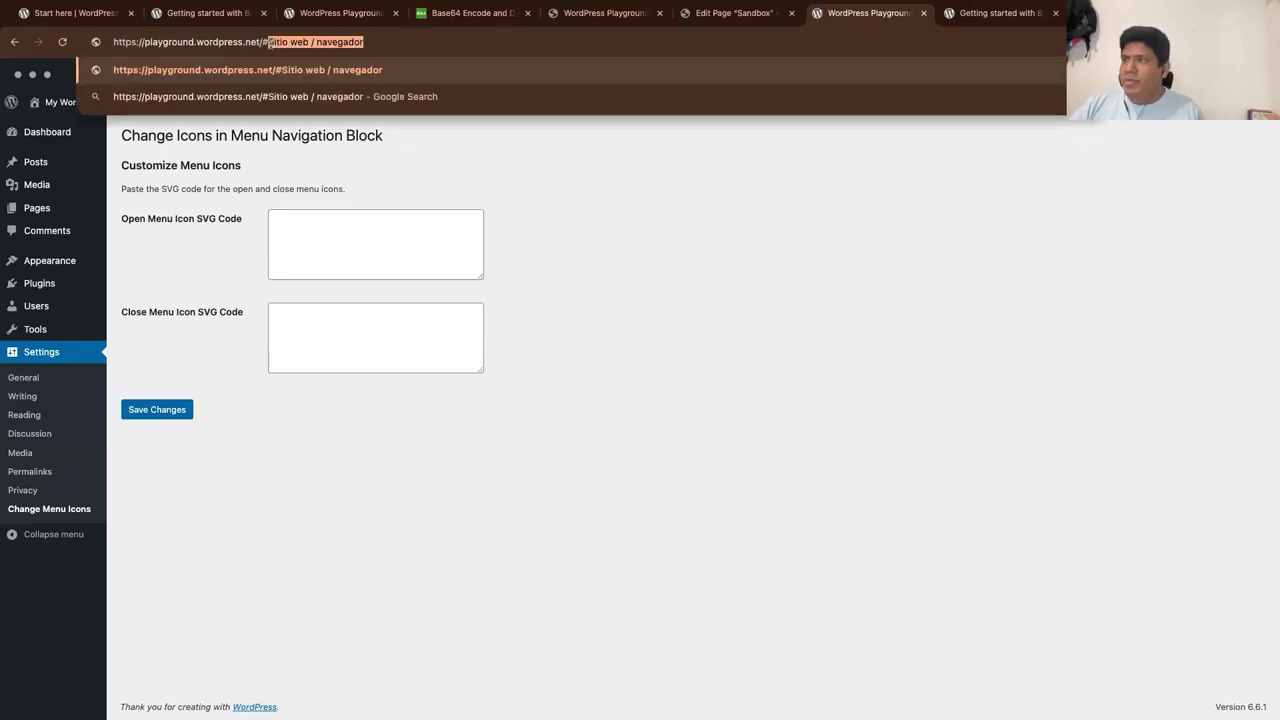
key(BackSpace)
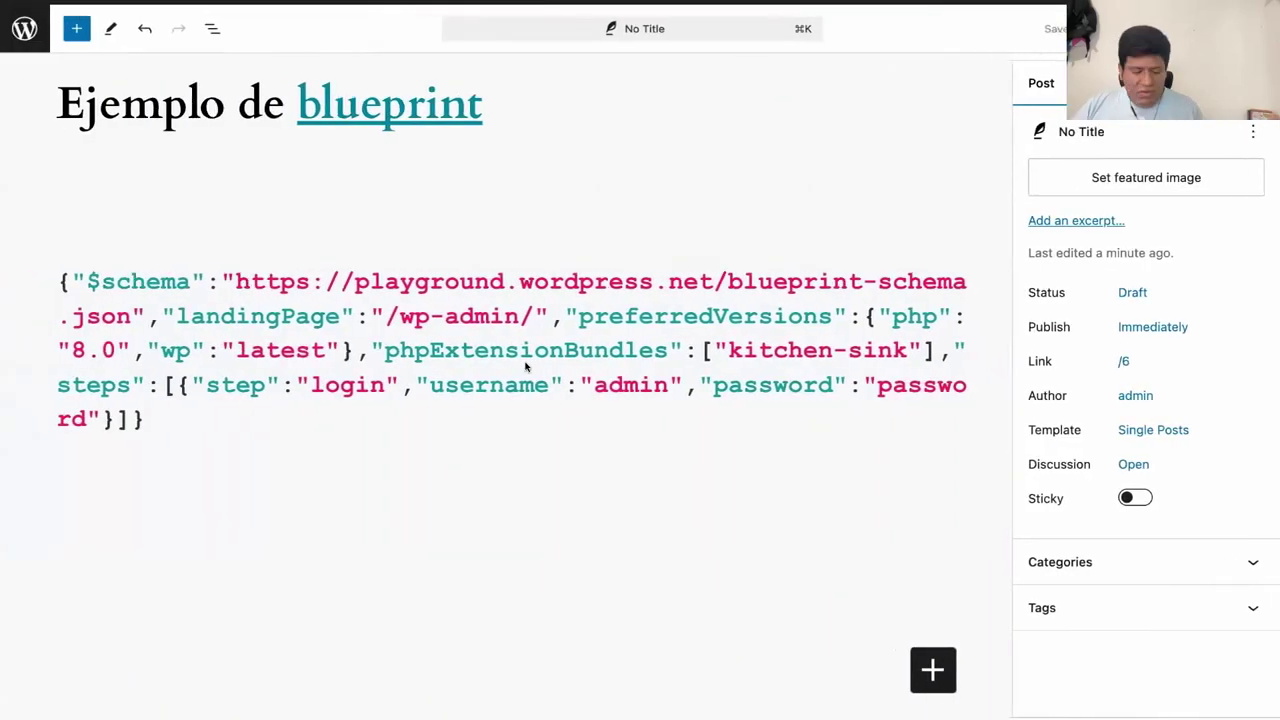
click(58, 281)
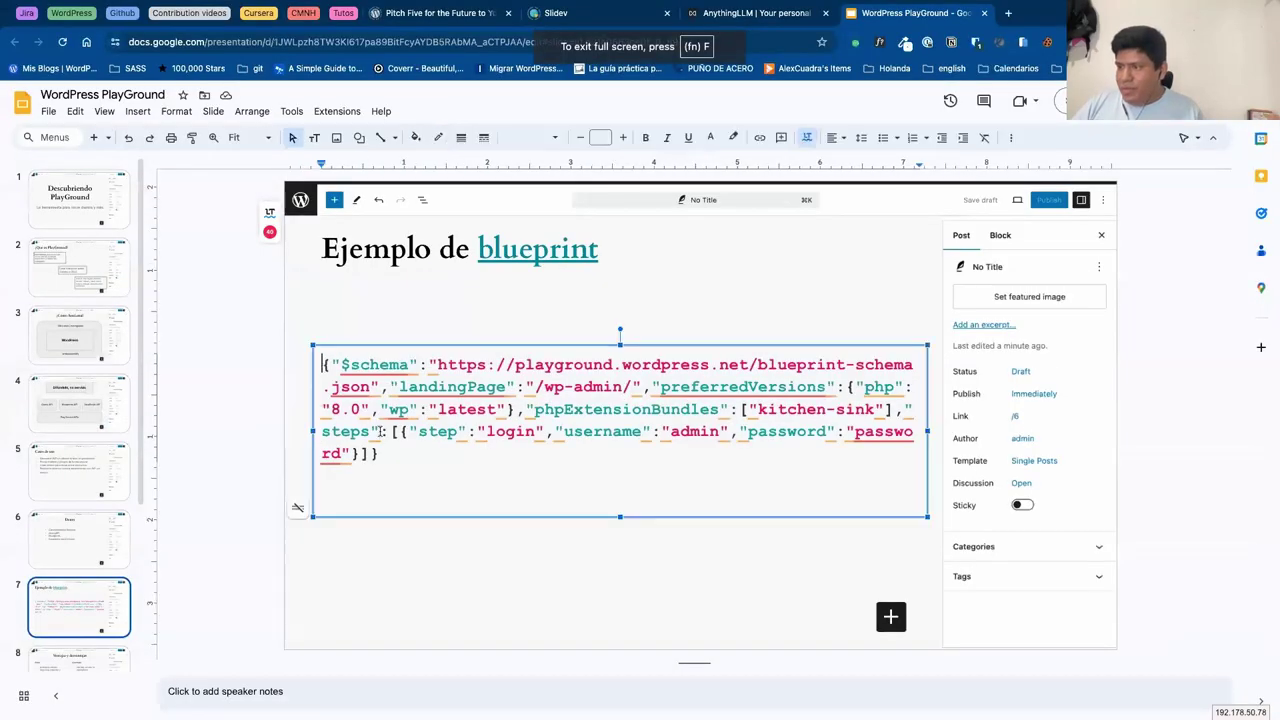
shift+click(400, 453)
key(super+c)
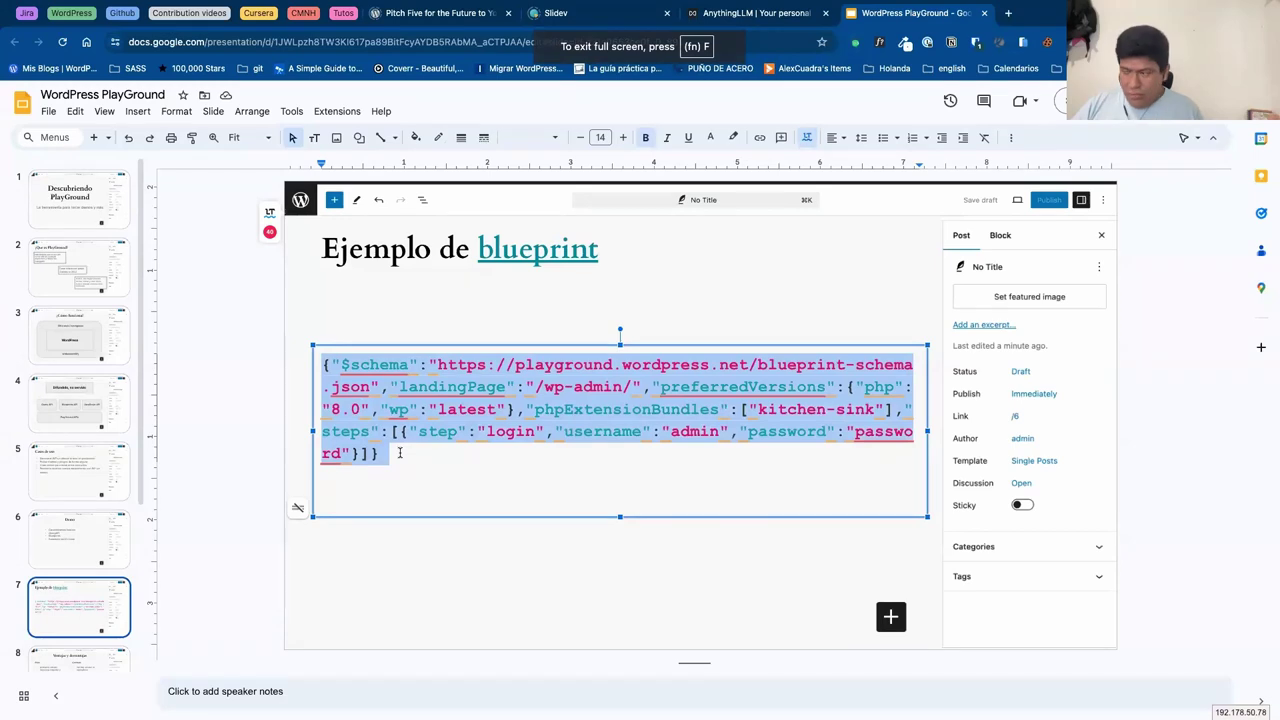
key(super+Return)
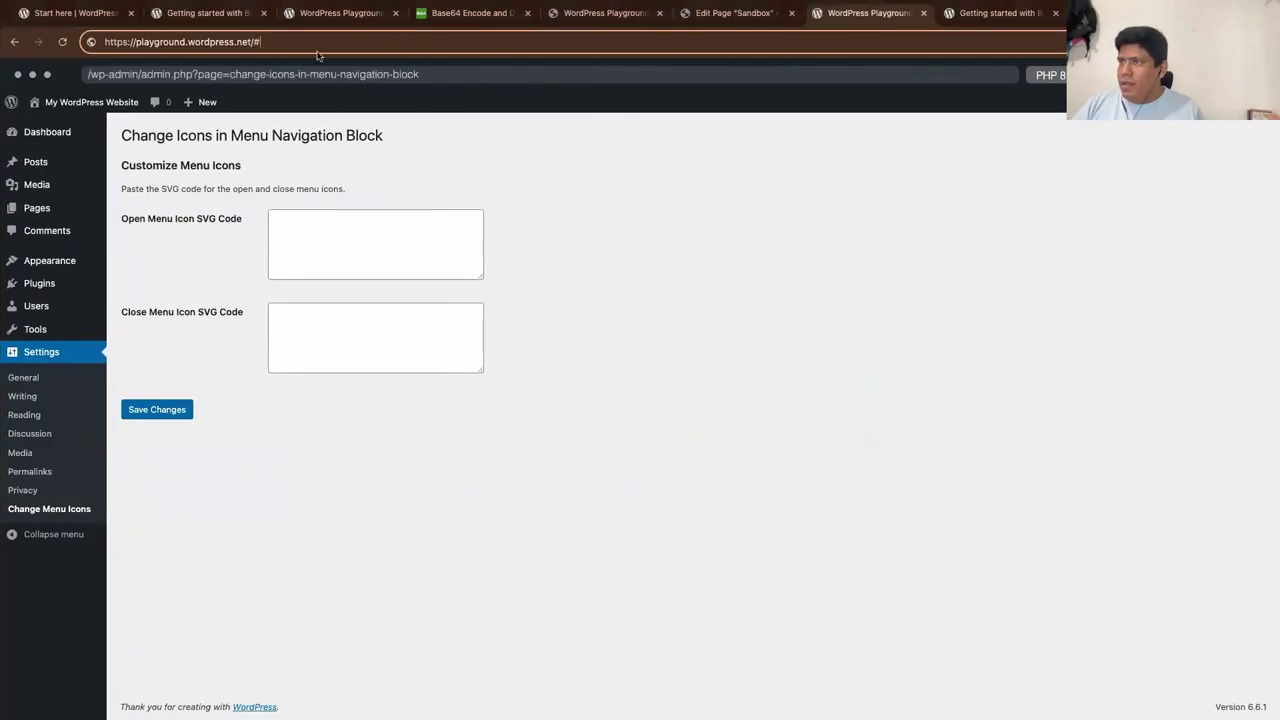
key(super+v)
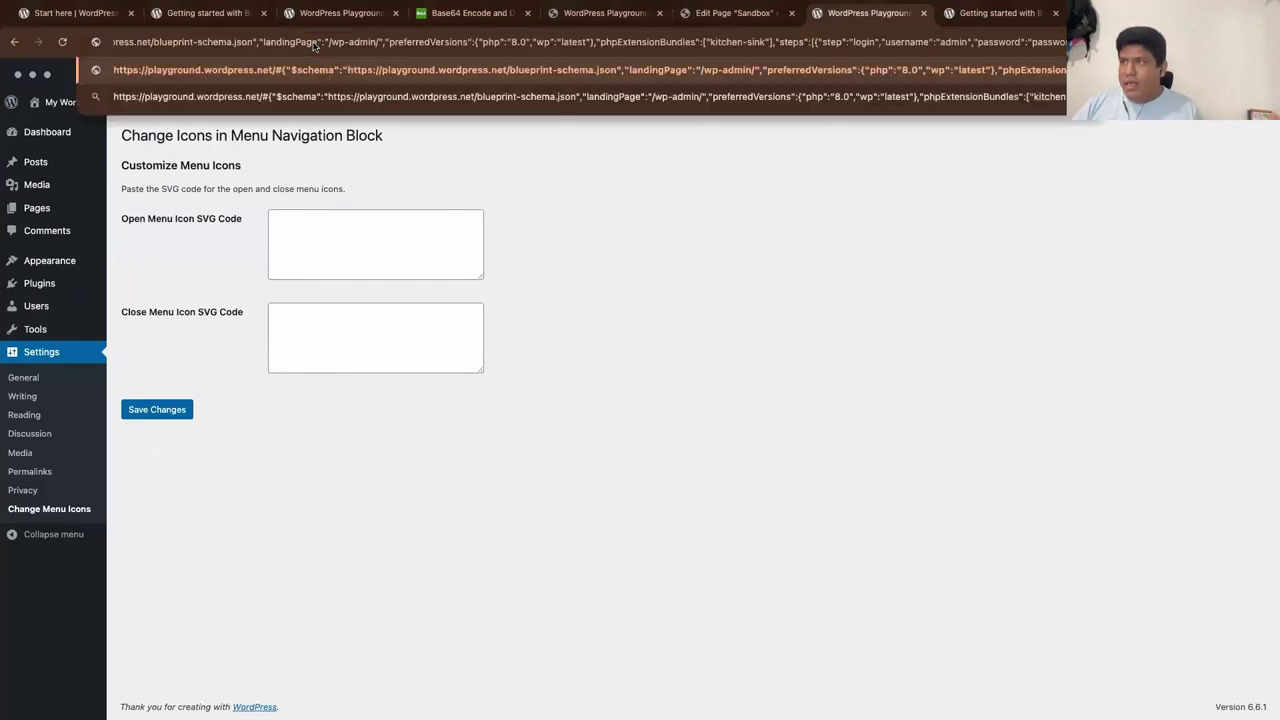
key(Return)
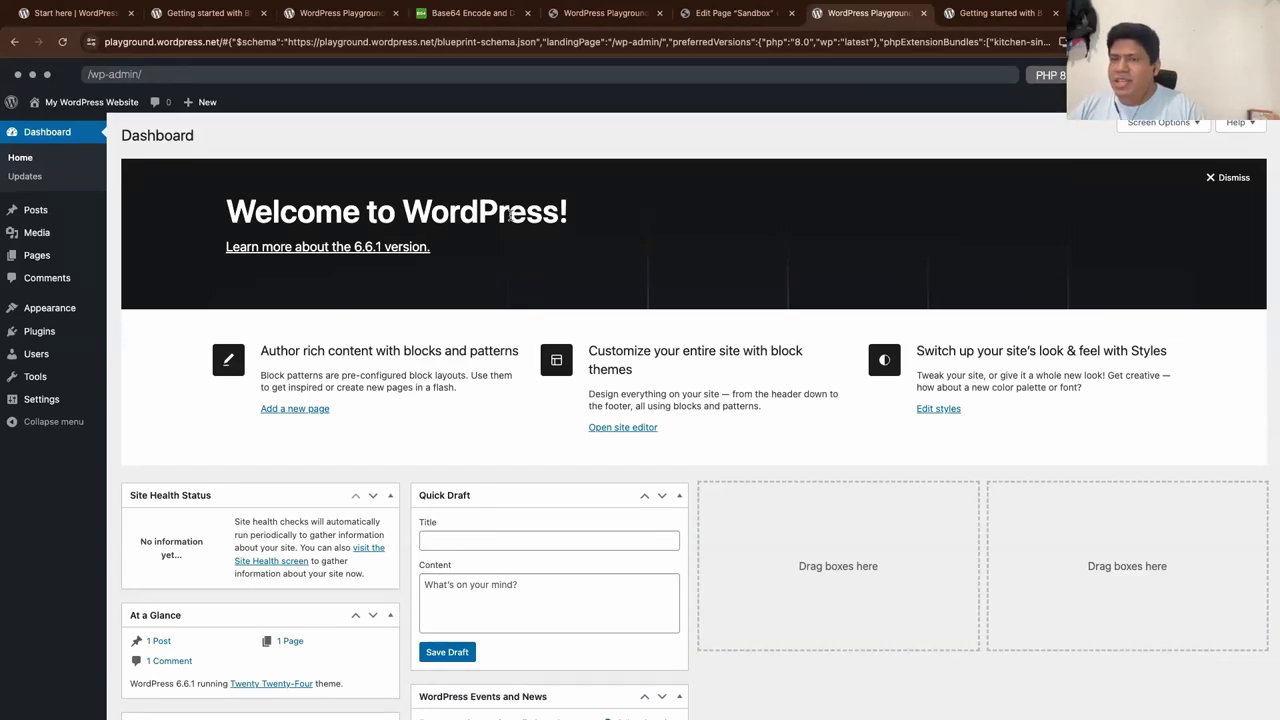
Step: Bring up the WordPress Playground Step Library page and highlight its title
click(590, 12)
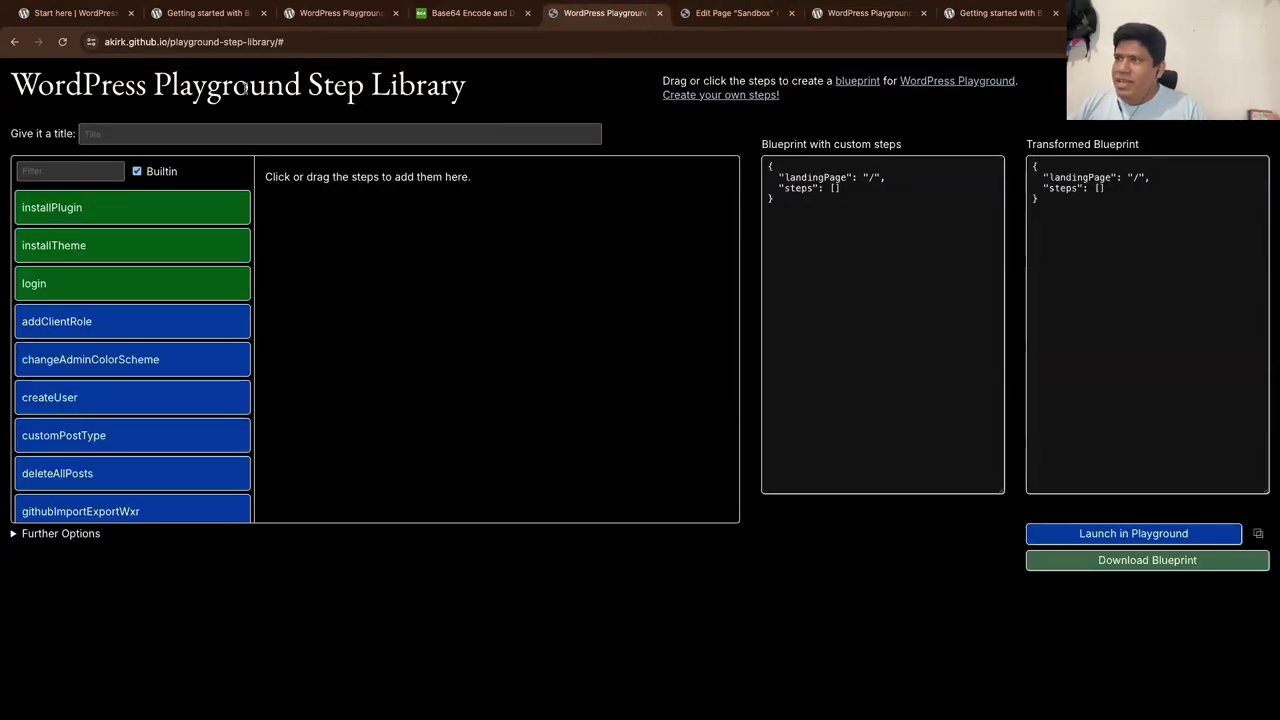
drag(18, 88, 496, 99)
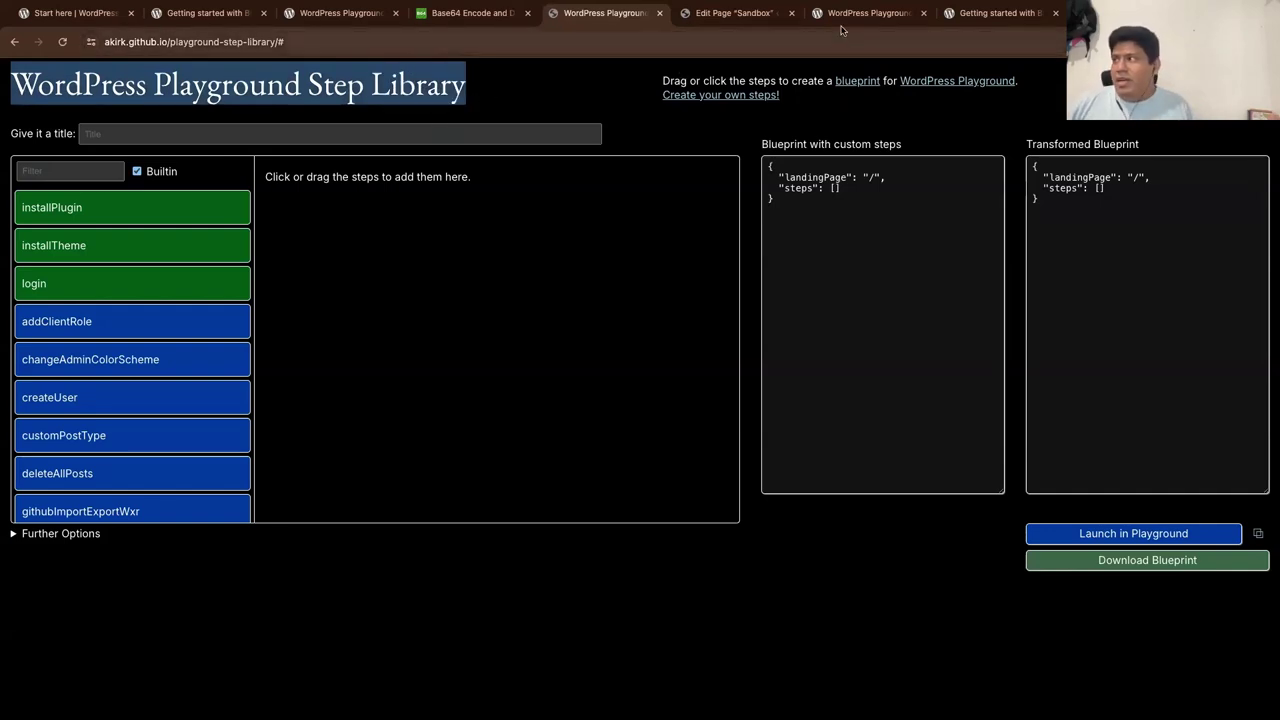
click(868, 13)
Step: Review the ways to use Blueprints in the "Getting started with Blueprints" documentation, including a brief look at the linked Query API page
click(978, 14)
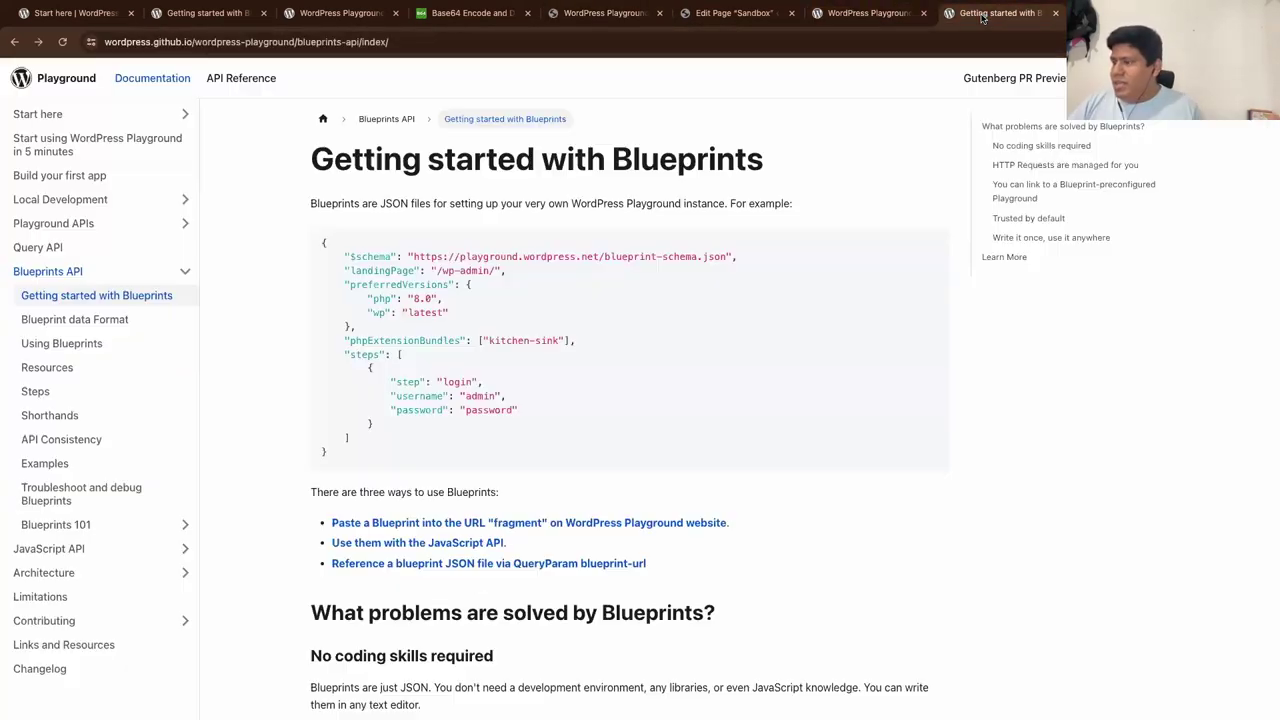
scroll(628, 392, down, 2)
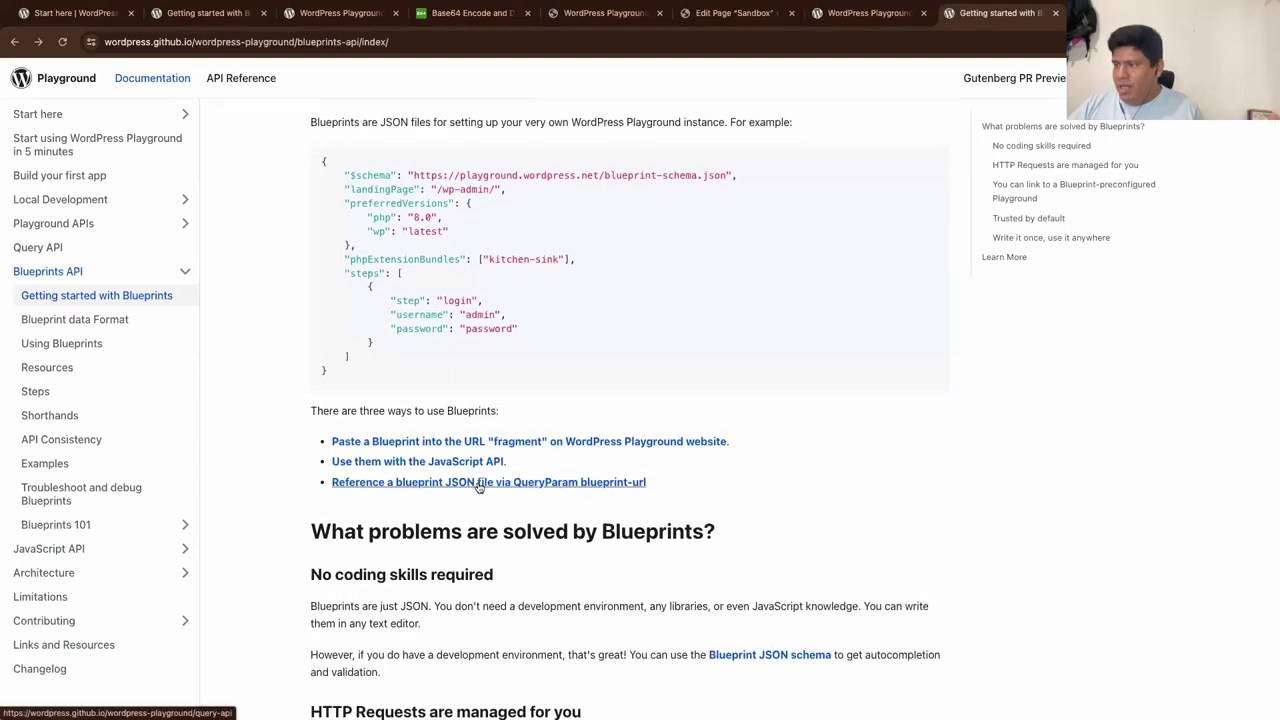
click(479, 484)
scroll(578, 348, down, 2)
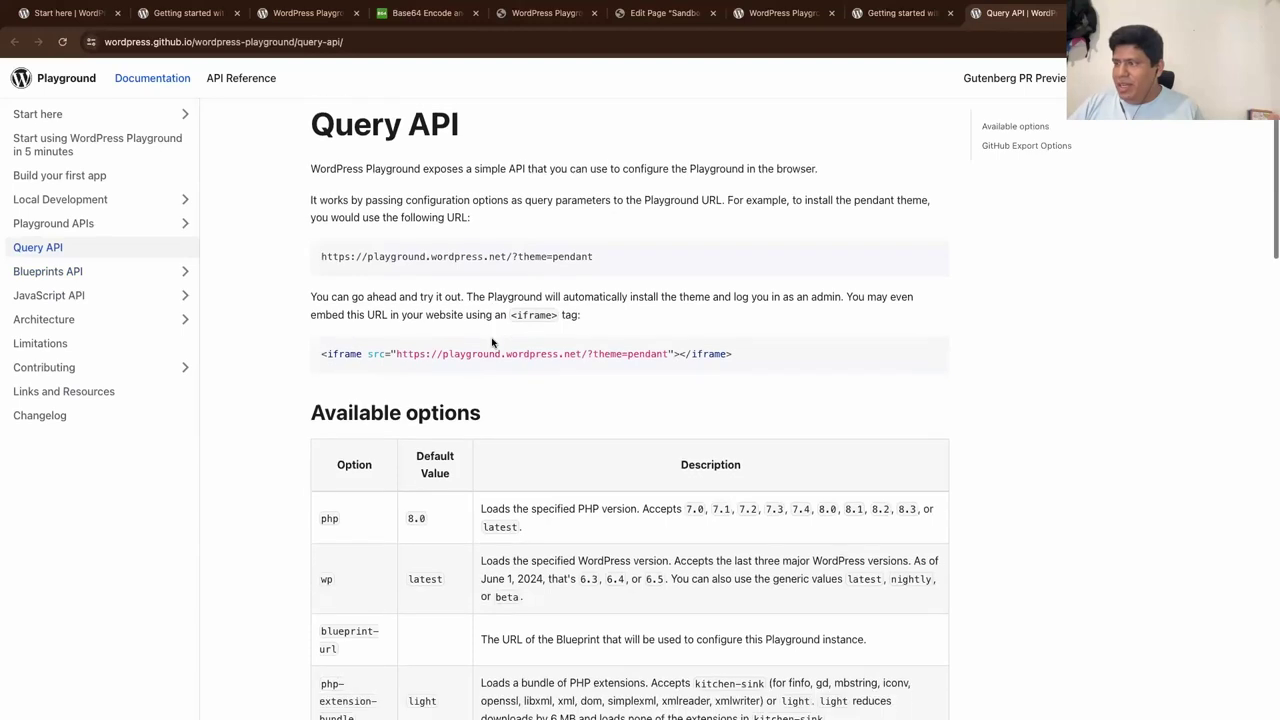
scroll(578, 348, up, 2)
key(super+w)
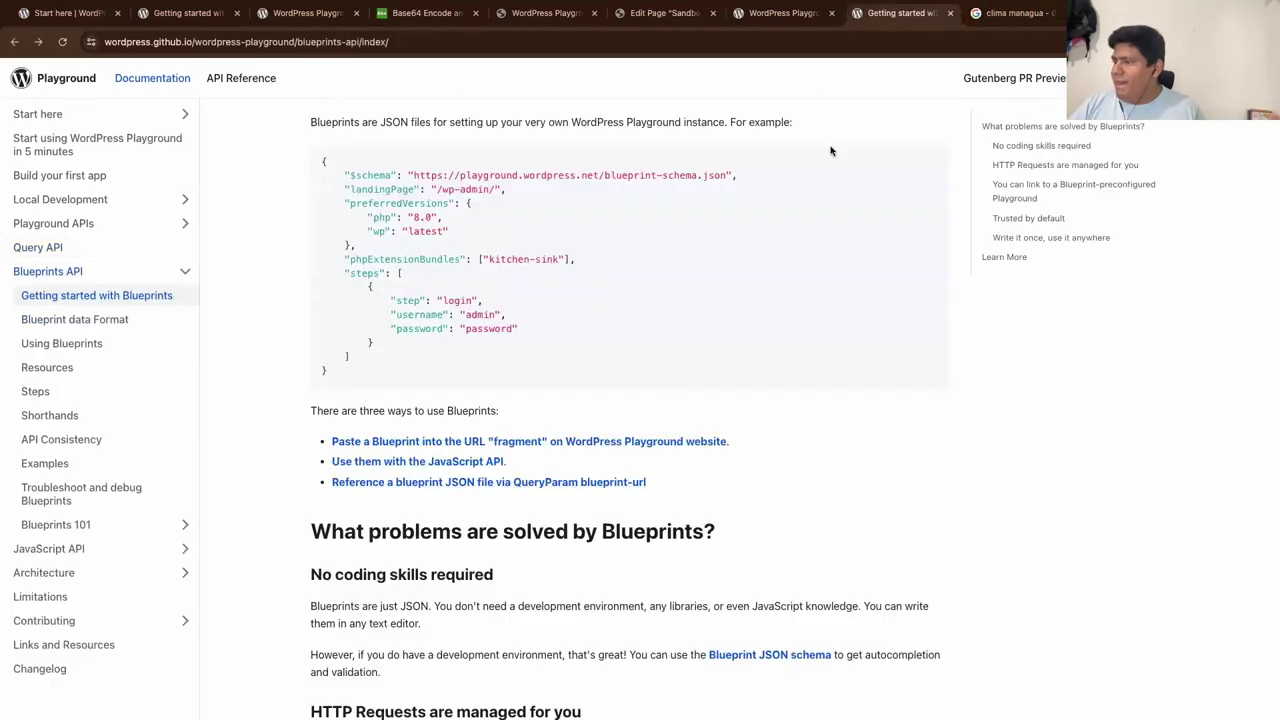
scroll(762, 404, down, 3)
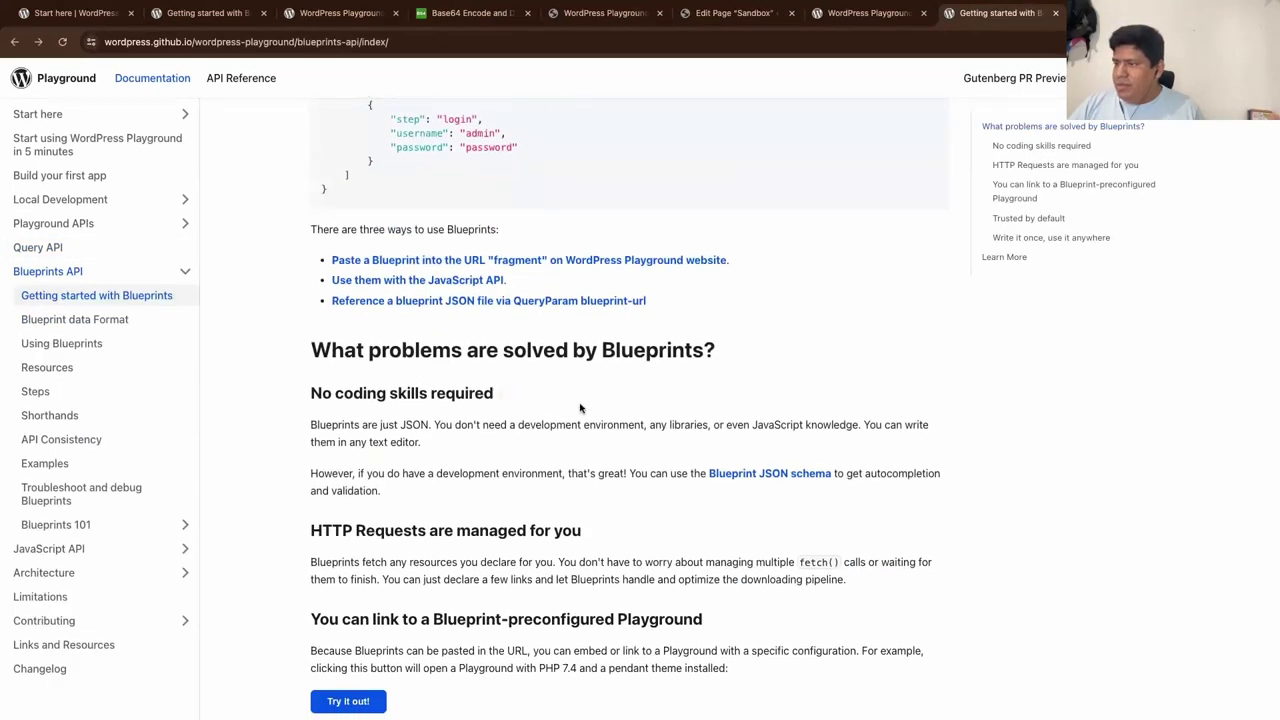
scroll(762, 404, down, 1)
scroll(762, 404, up, 5)
Step: Return to the WordPress Playground Step Library, add the login step to the blueprint, and highlight the generated custom-steps JSON
click(594, 12)
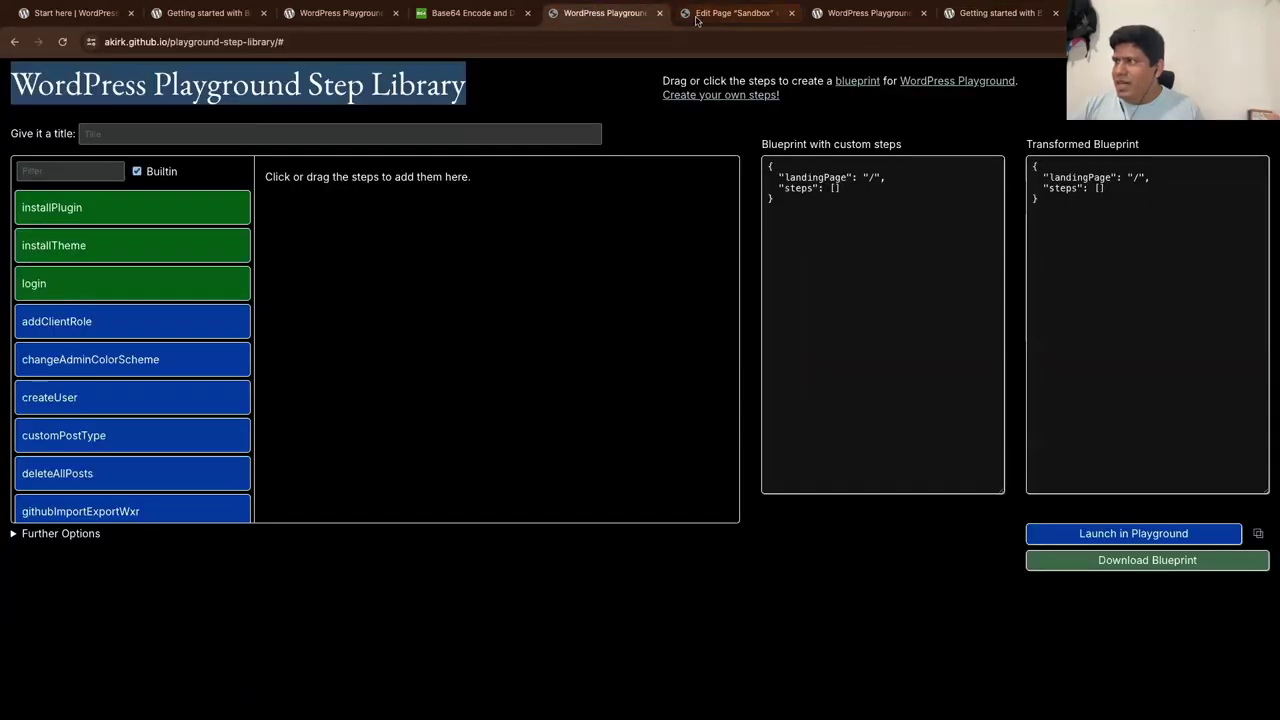
click(348, 278)
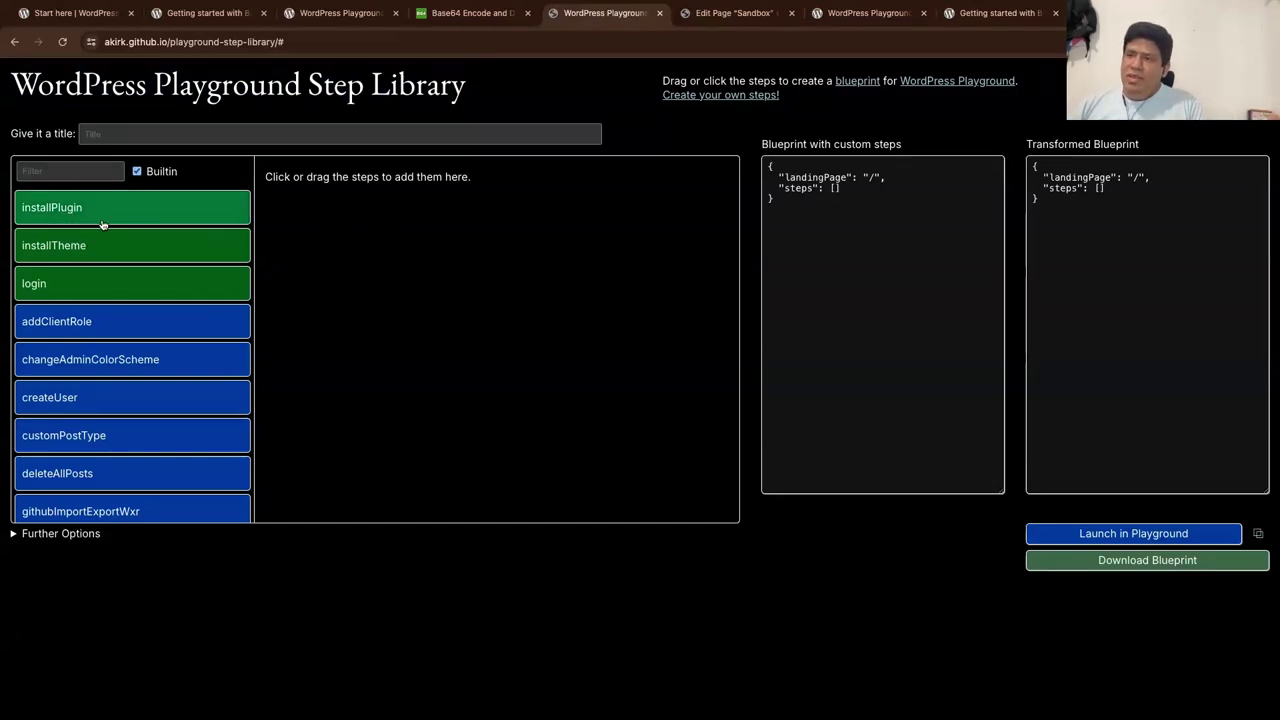
drag(46, 280, 342, 202)
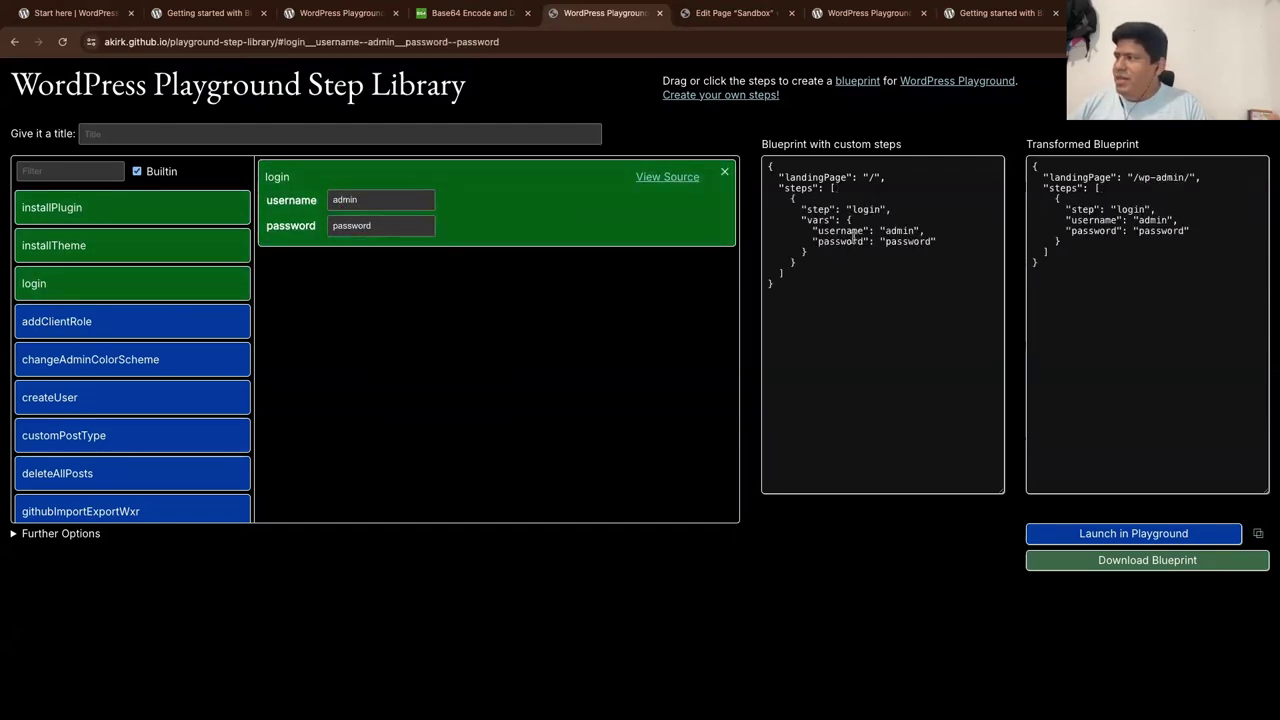
drag(769, 164, 793, 295)
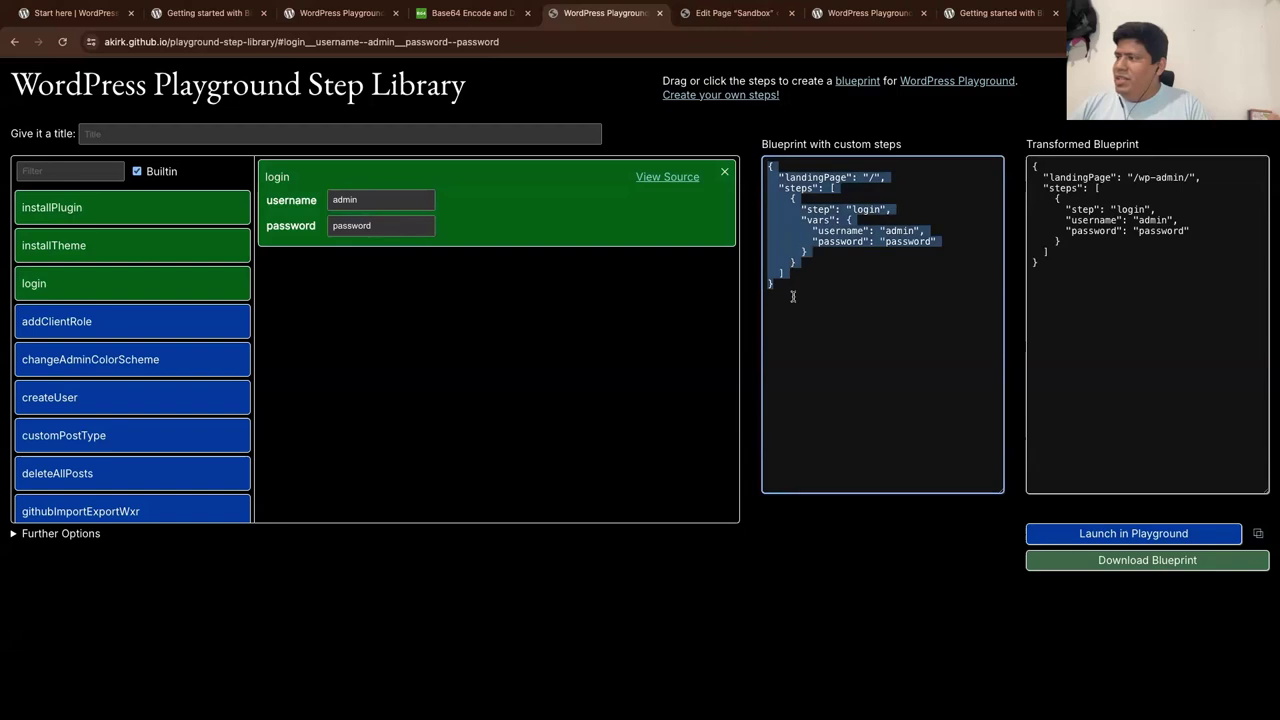
click(797, 199)
Step: Try adding the installPlugin step with the hello-dolly plugin below the login step, and remove it from the blueprint
drag(63, 209, 372, 293)
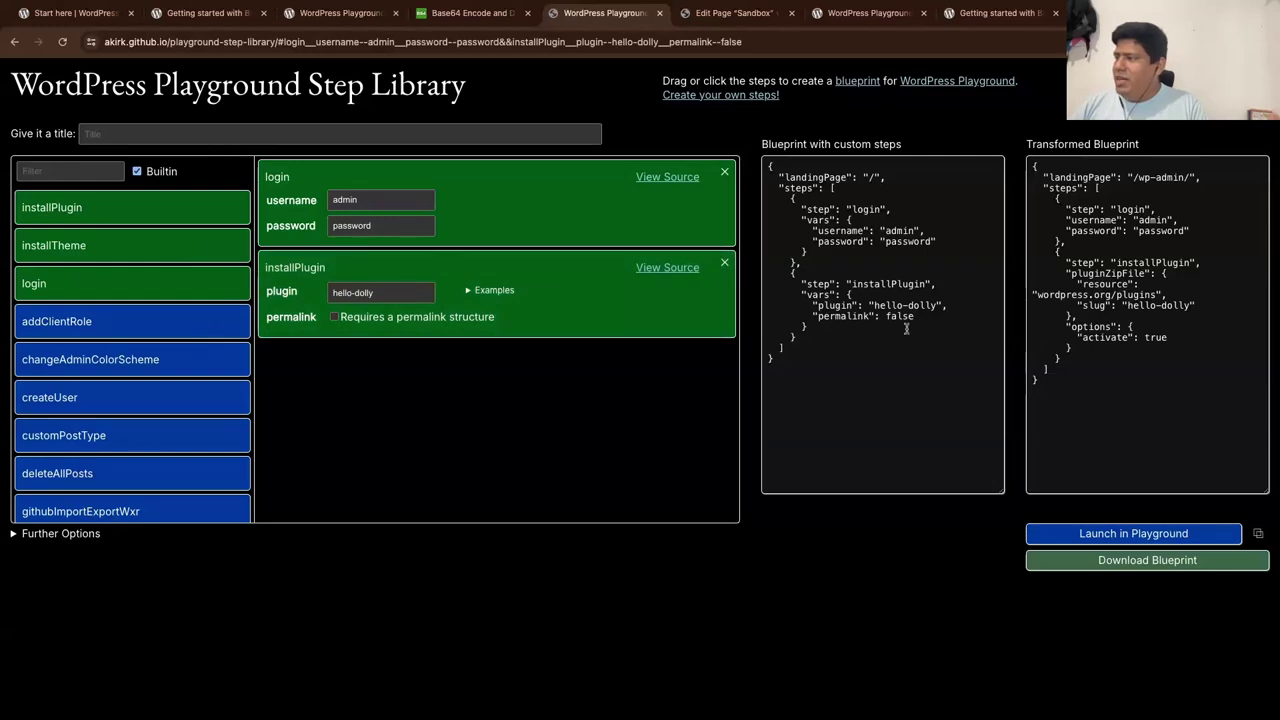
click(725, 264)
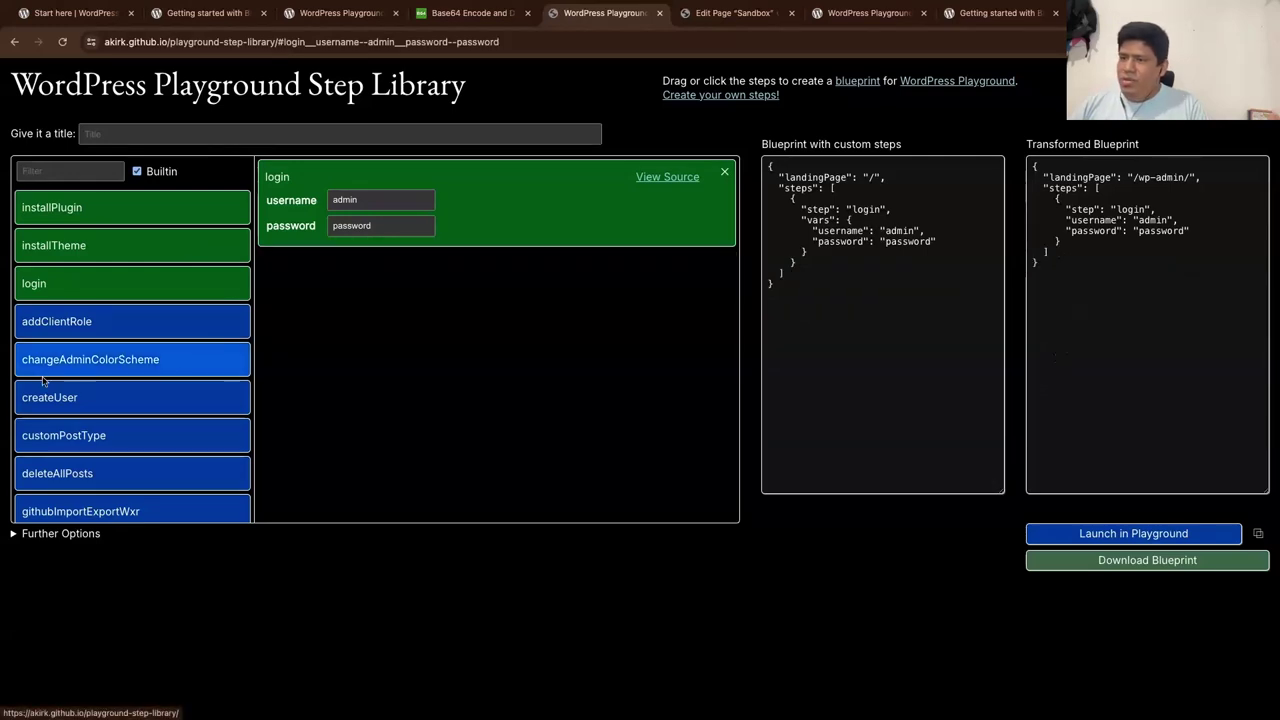
scroll(95, 390, down, 1)
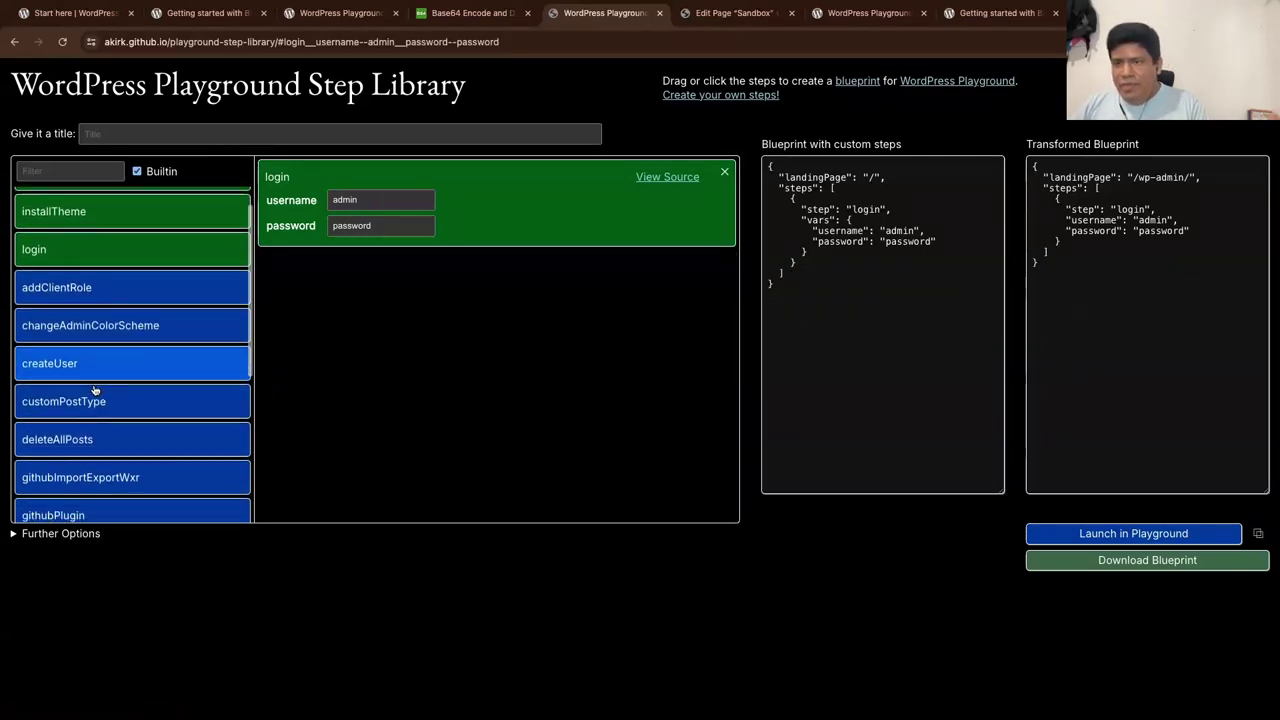
scroll(95, 390, down, 1)
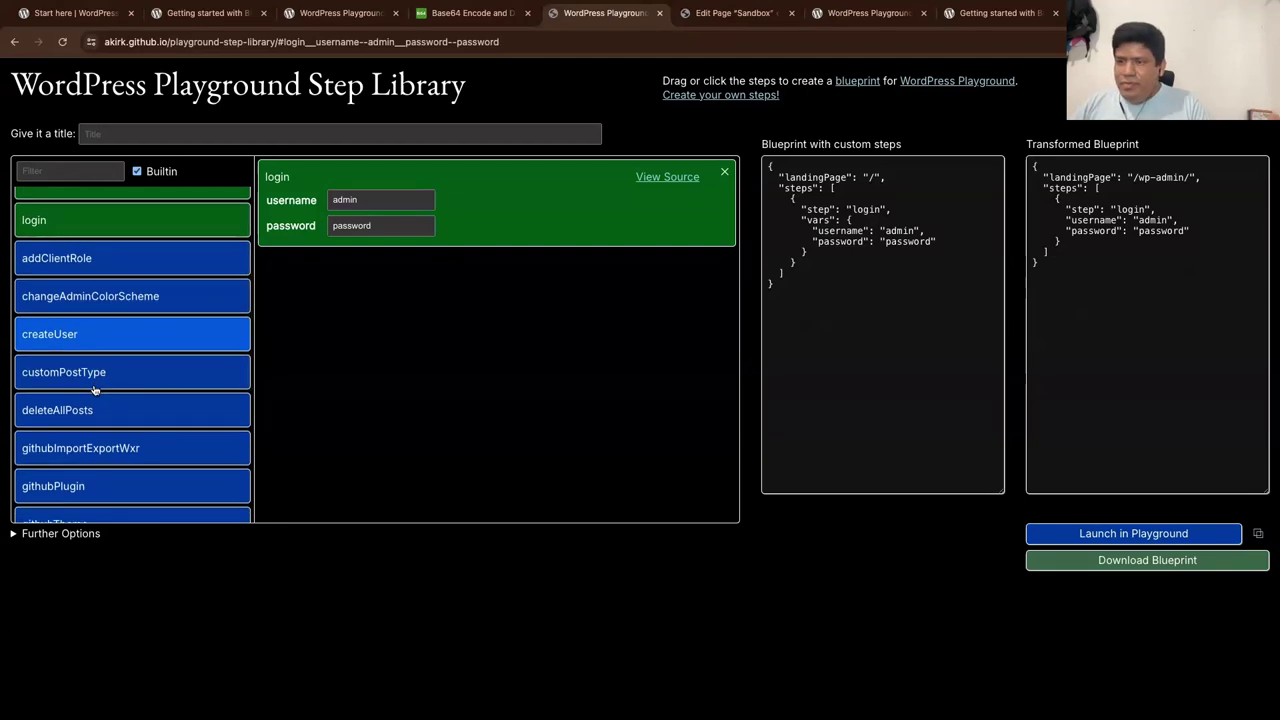
scroll(94, 390, down, 5)
drag(48, 340, 373, 330)
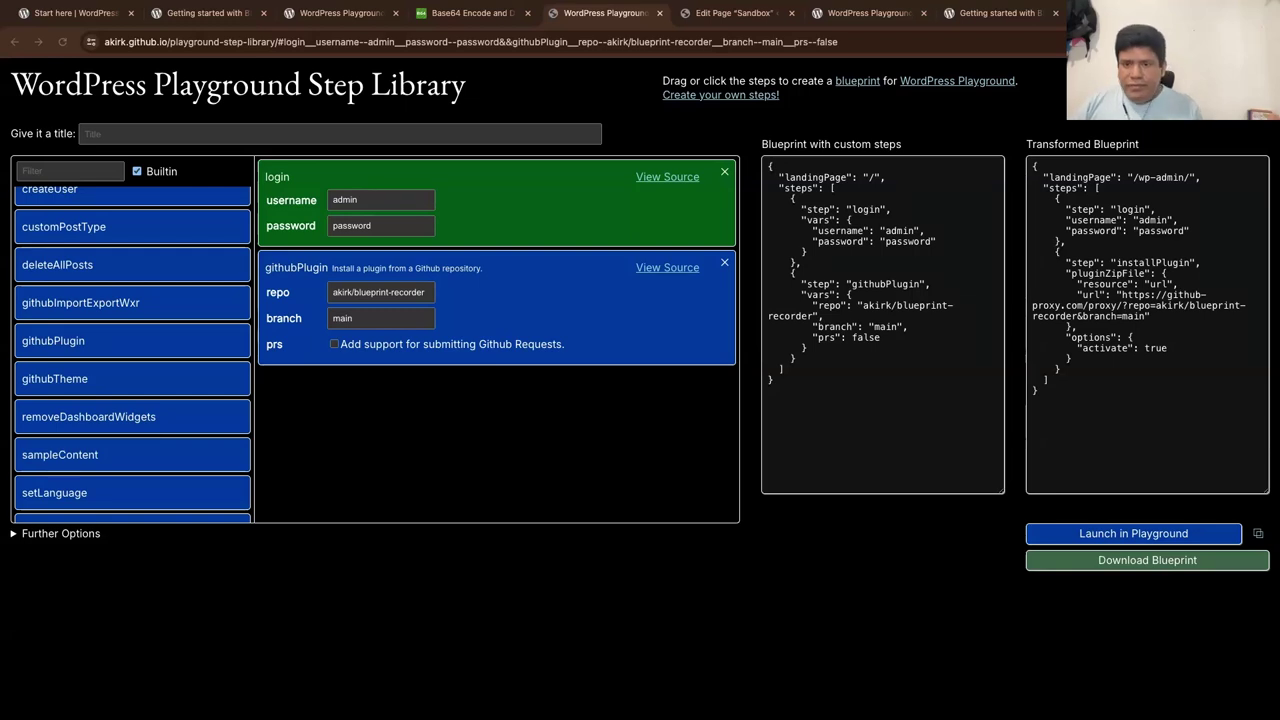
click(372, 294)
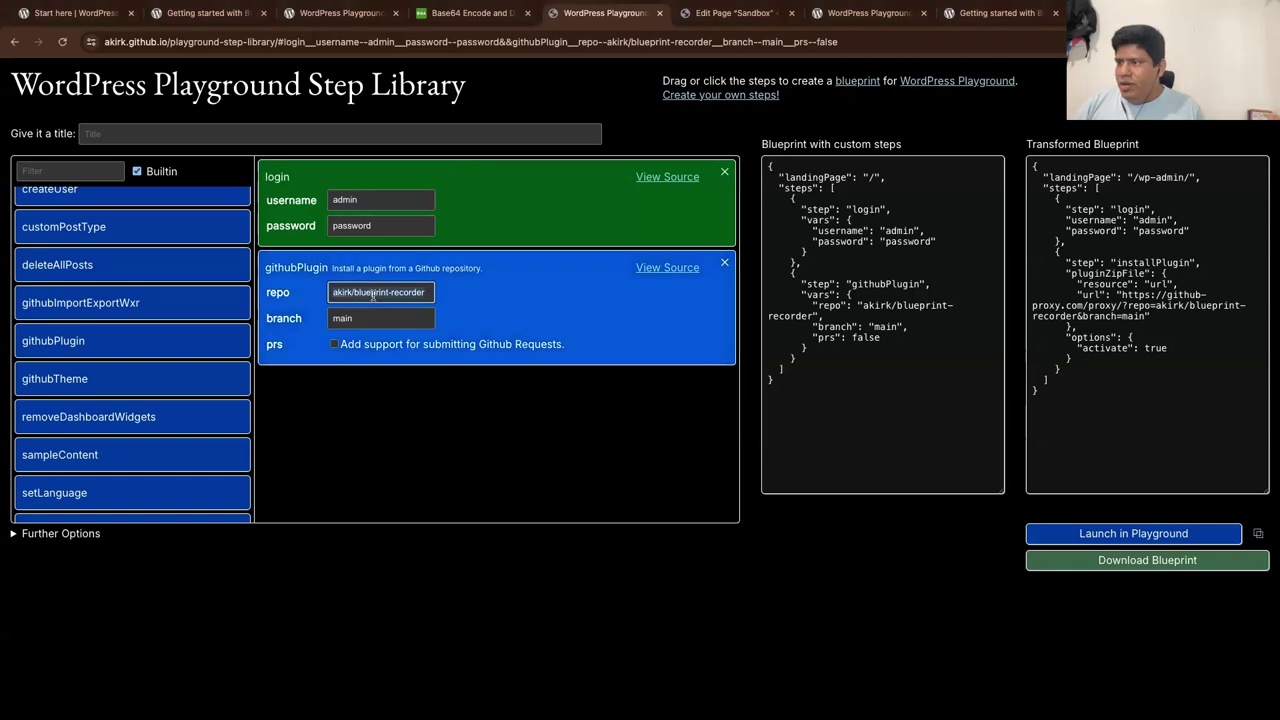
key(ctrl+a)
text(https://github.com/alexcu21/wheatherblock)
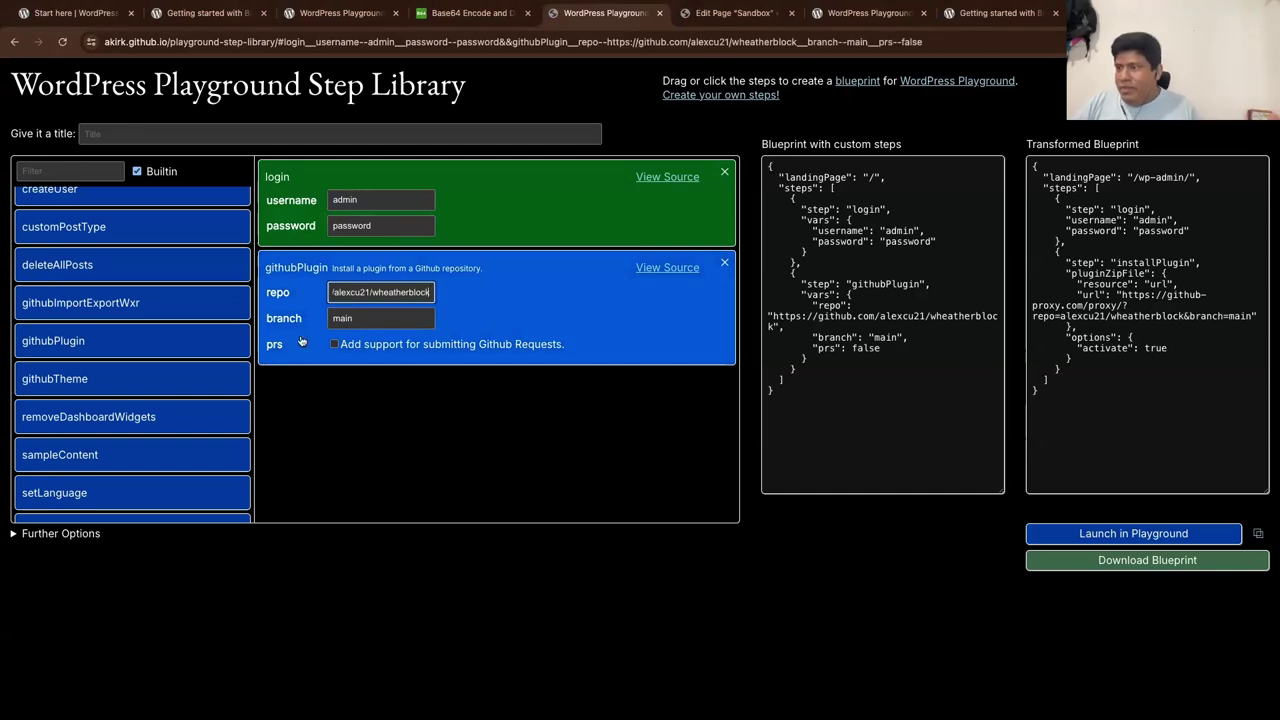
Step: Launch the blueprint in Playground and open the site's installed plugins list to check for the Weather Block plugin
click(1168, 534)
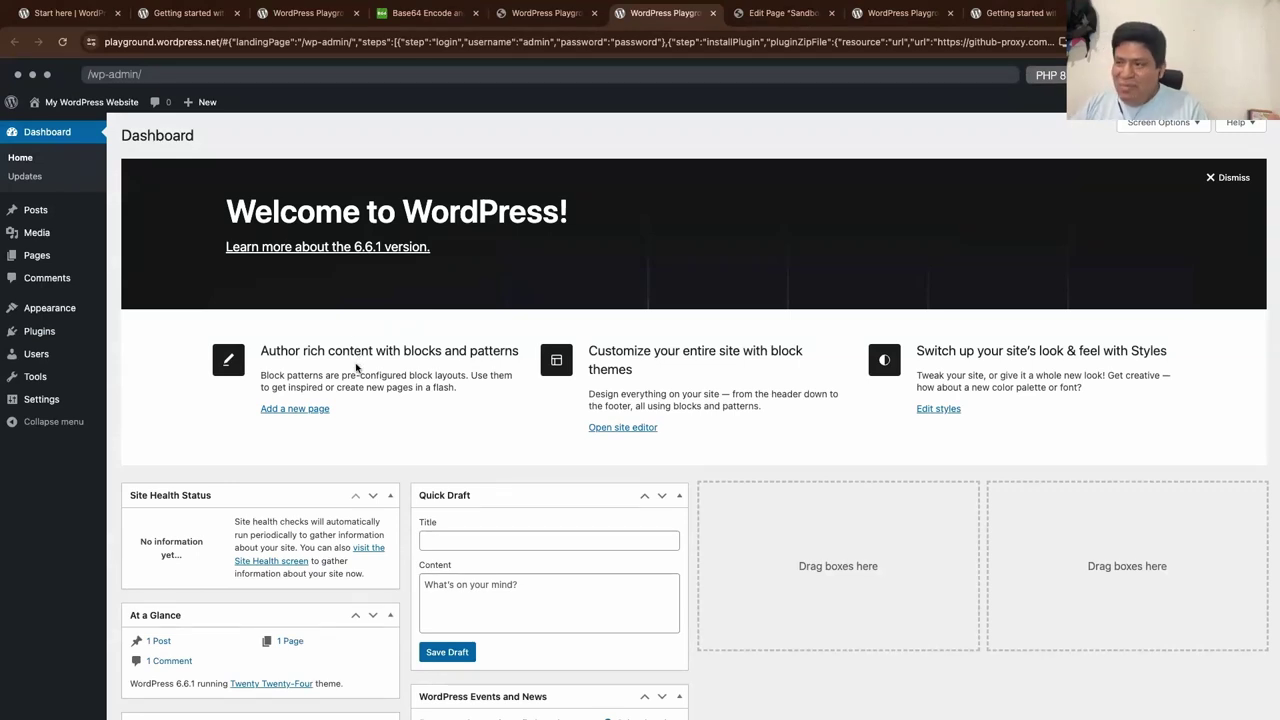
mouse_move(44, 256)
click(39, 257)
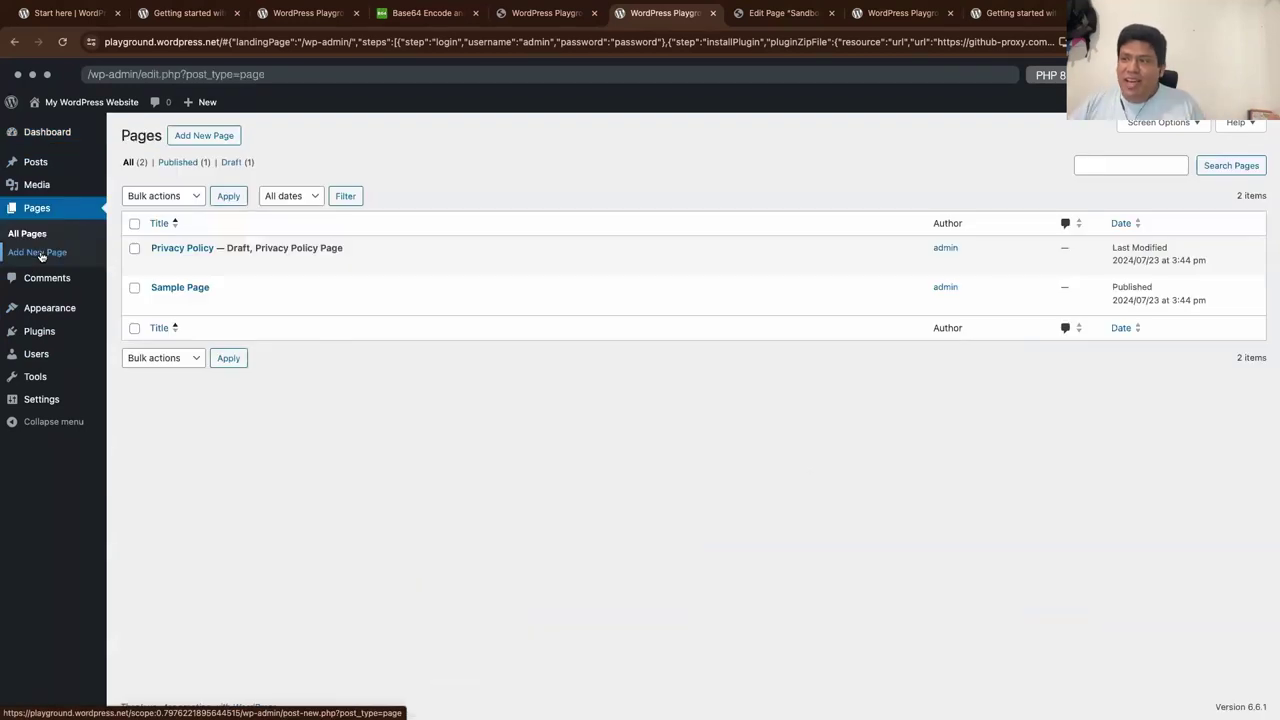
click(40, 331)
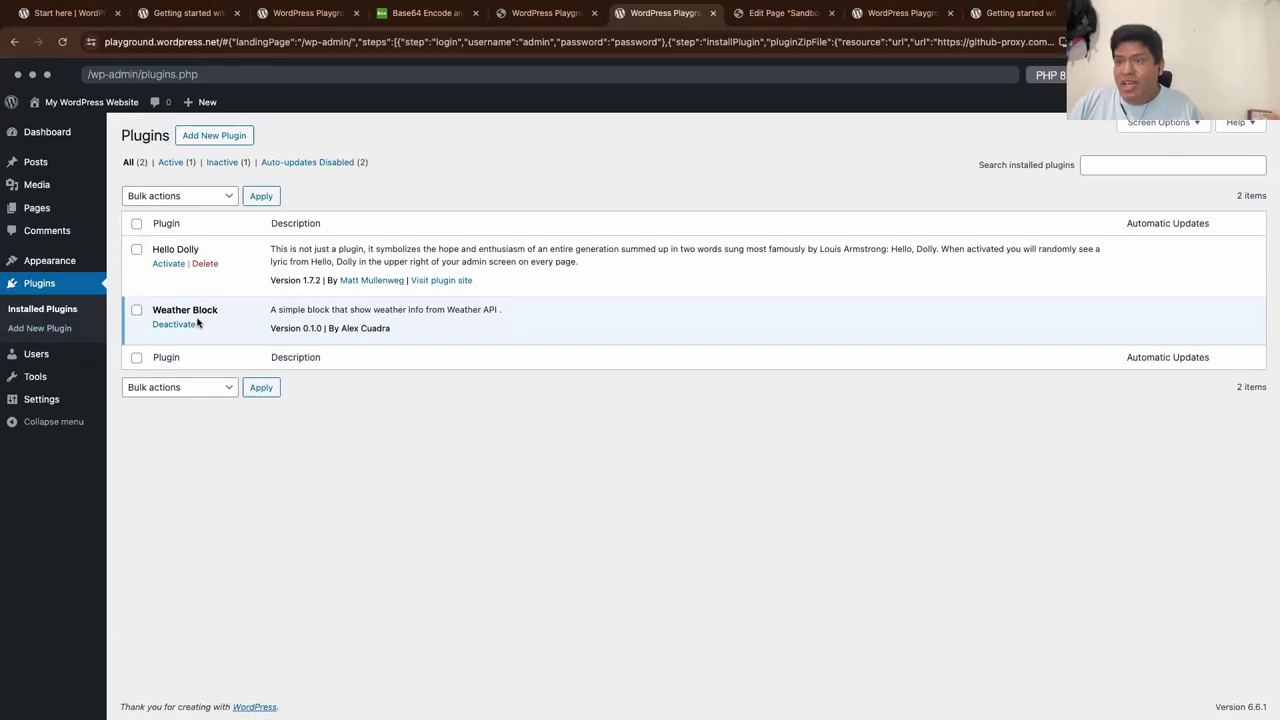
Step: Create a new page without a starter pattern and title it "demo"
click(37, 209)
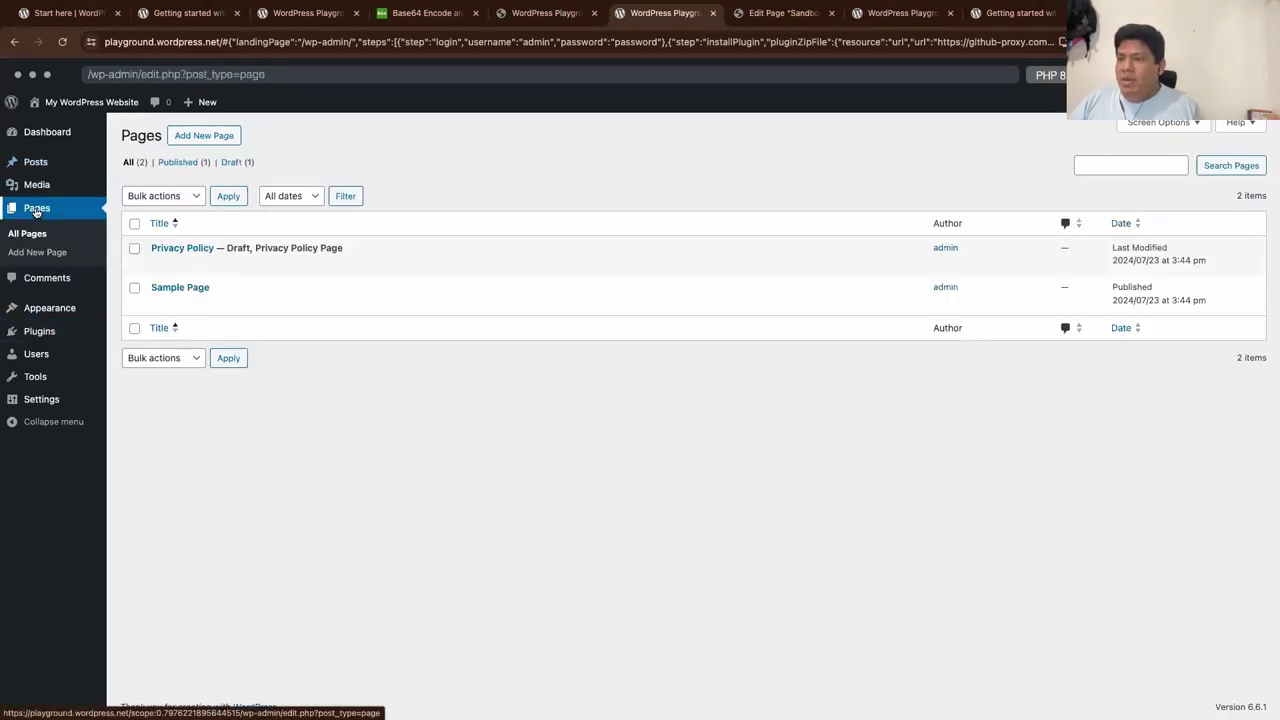
click(192, 135)
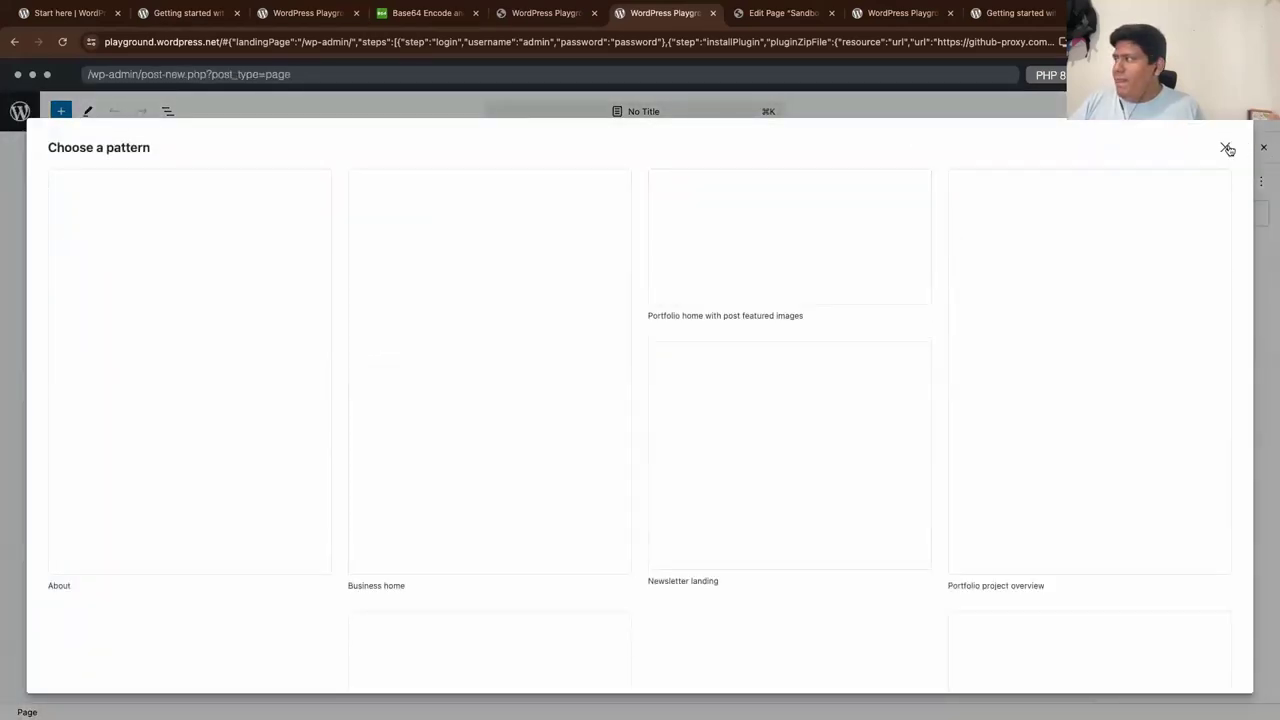
click(1226, 148)
click(494, 197)
text(demo)
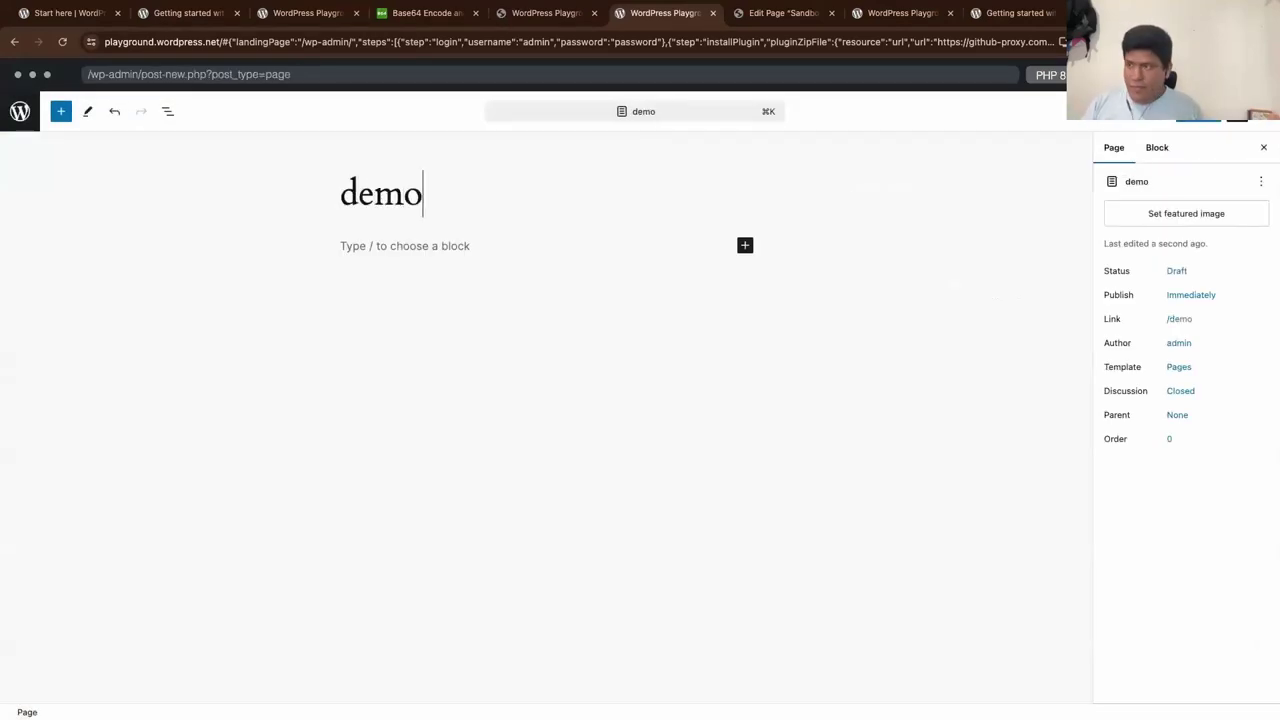
Step: Insert the Weather Block into the demo page below the title
click(745, 245)
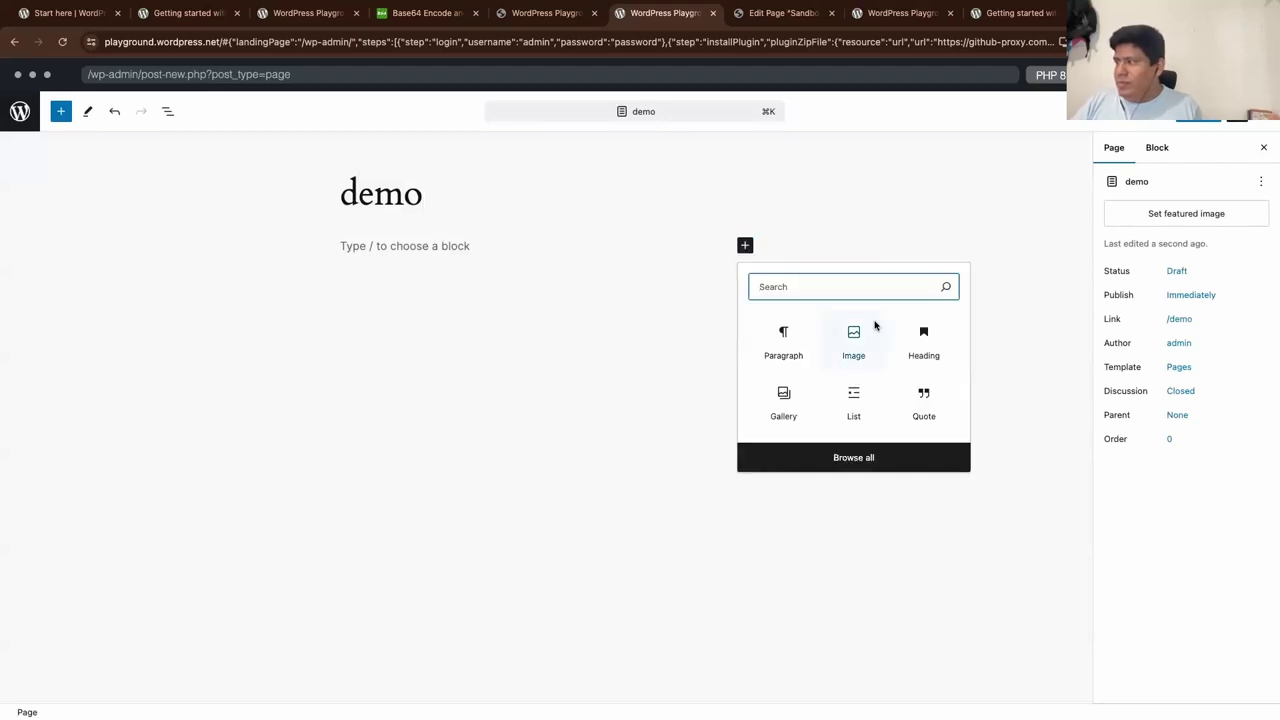
text(wea)
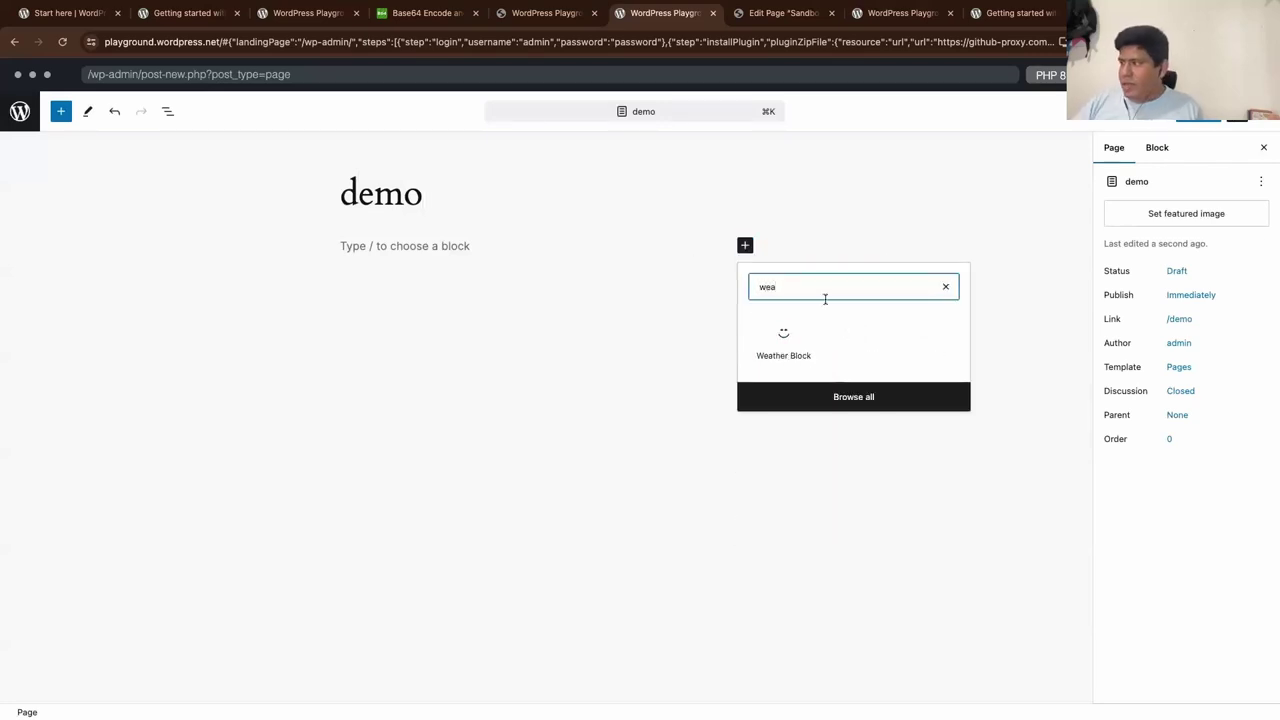
click(790, 345)
click(782, 395)
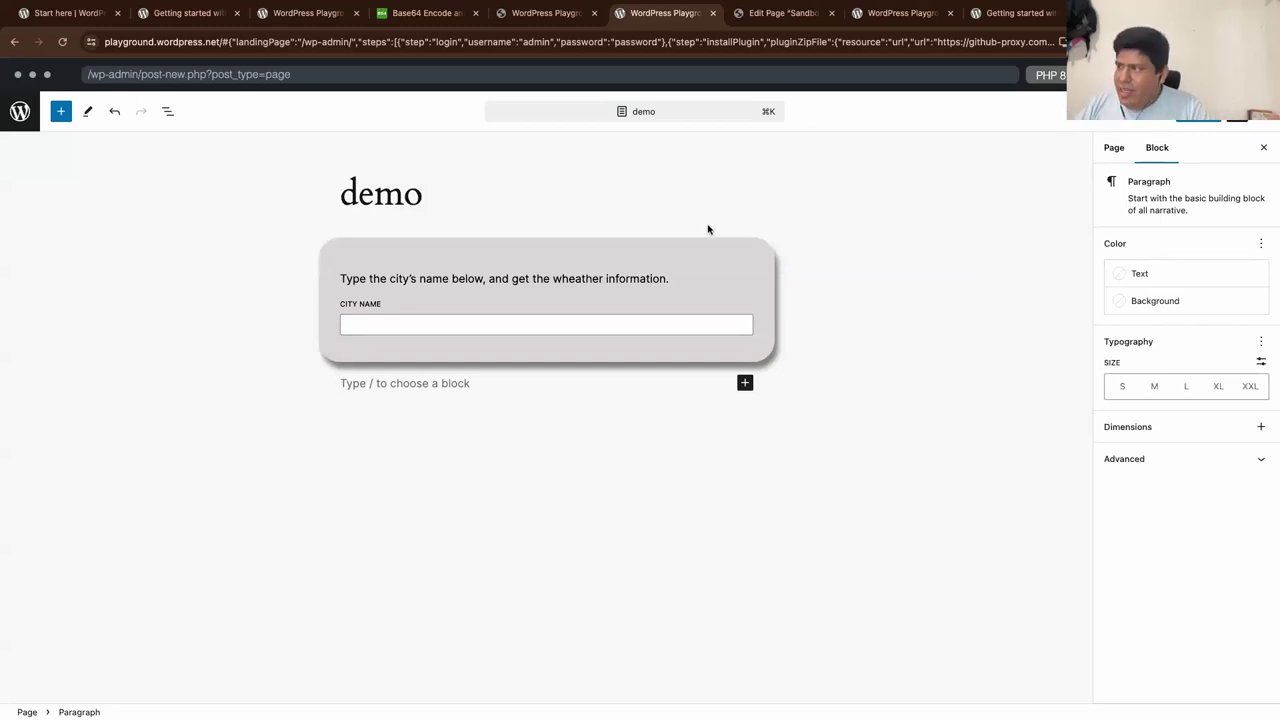
Step: Return to the WordPress Playground Step Library and highlight the whole Transformed Blueprint JSON
click(548, 15)
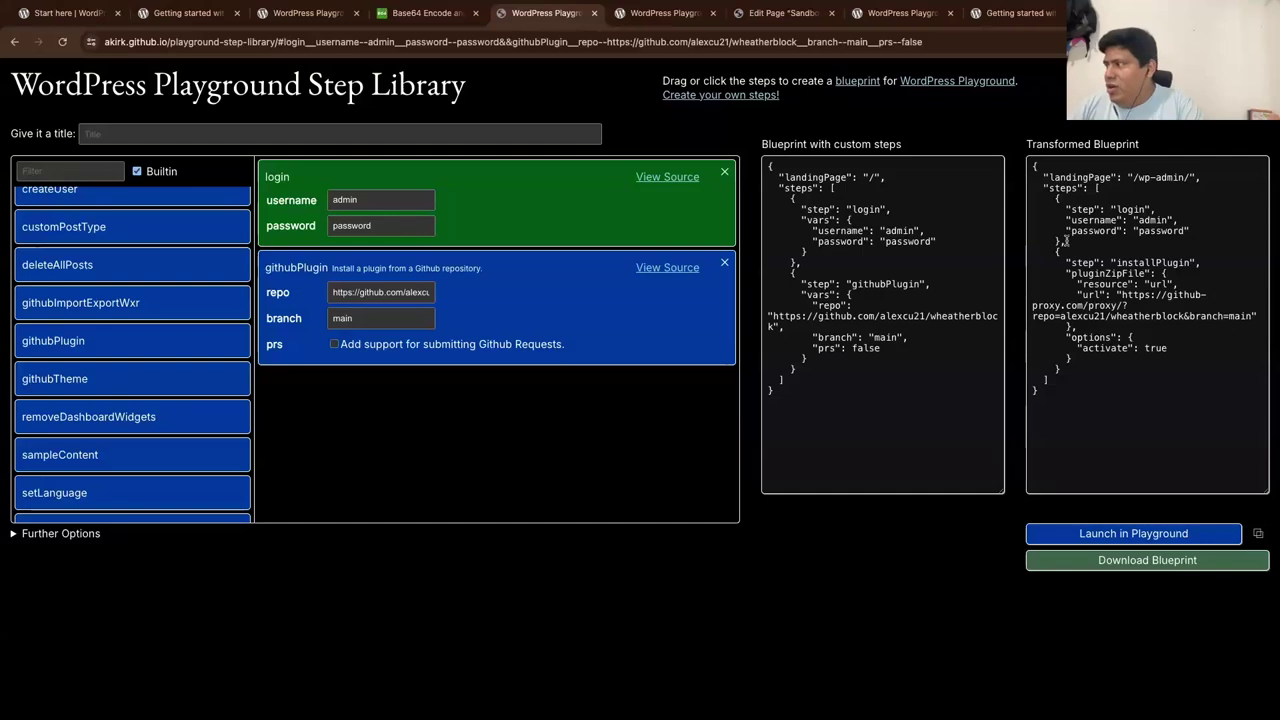
drag(1043, 170, 1073, 388)
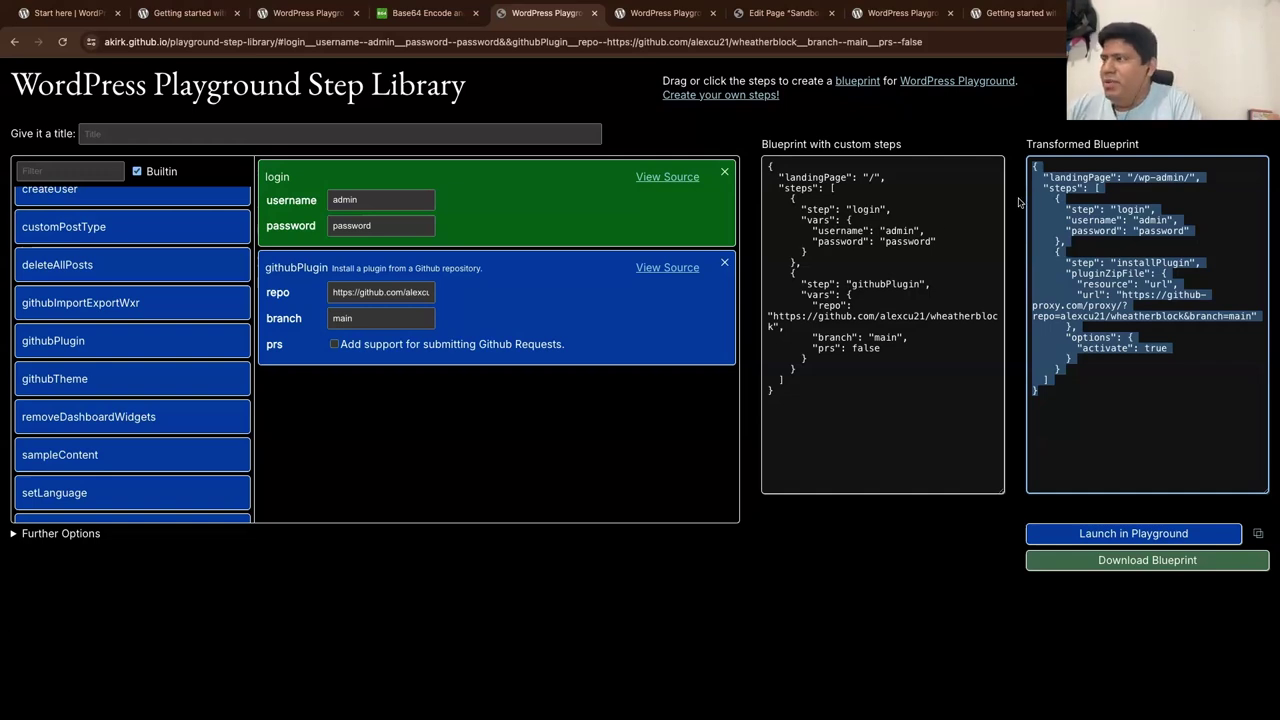
Step: Look over the "Ventajas y desventajas" slide and the Sandbox page containing the embedded WordPress Playground block
key(ctrl+Left)
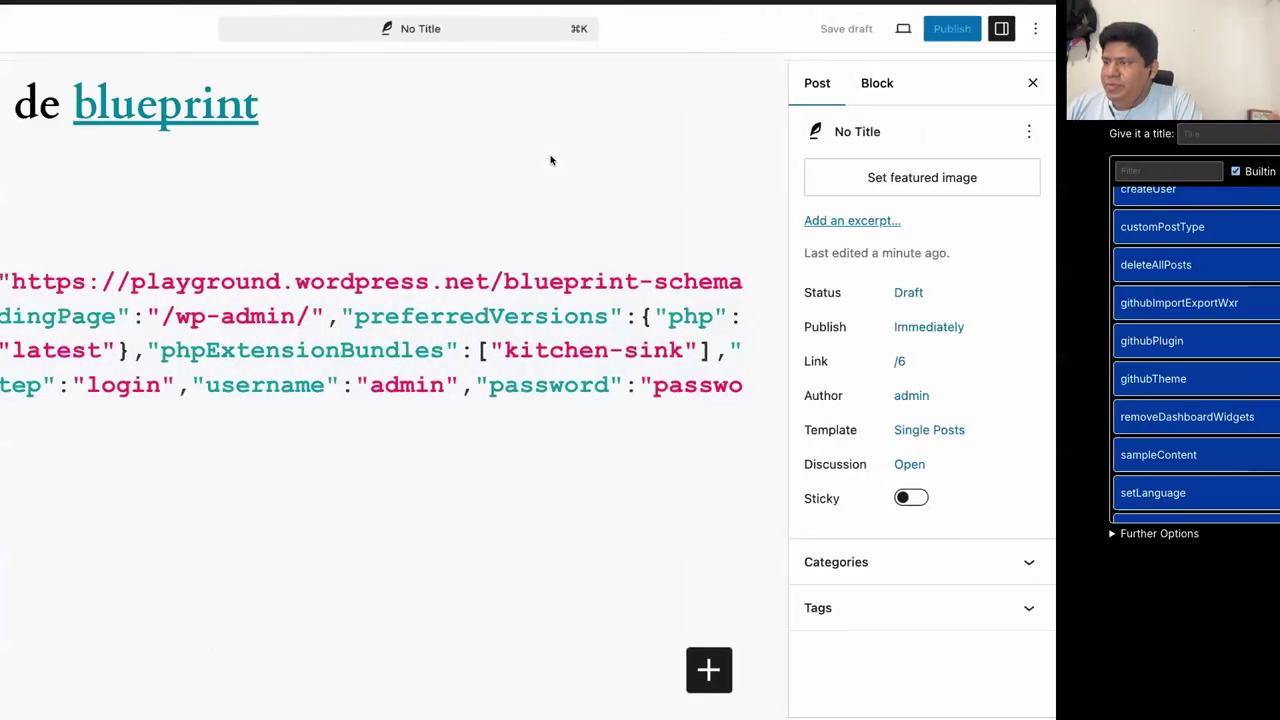
scroll(609, 208, down, 10)
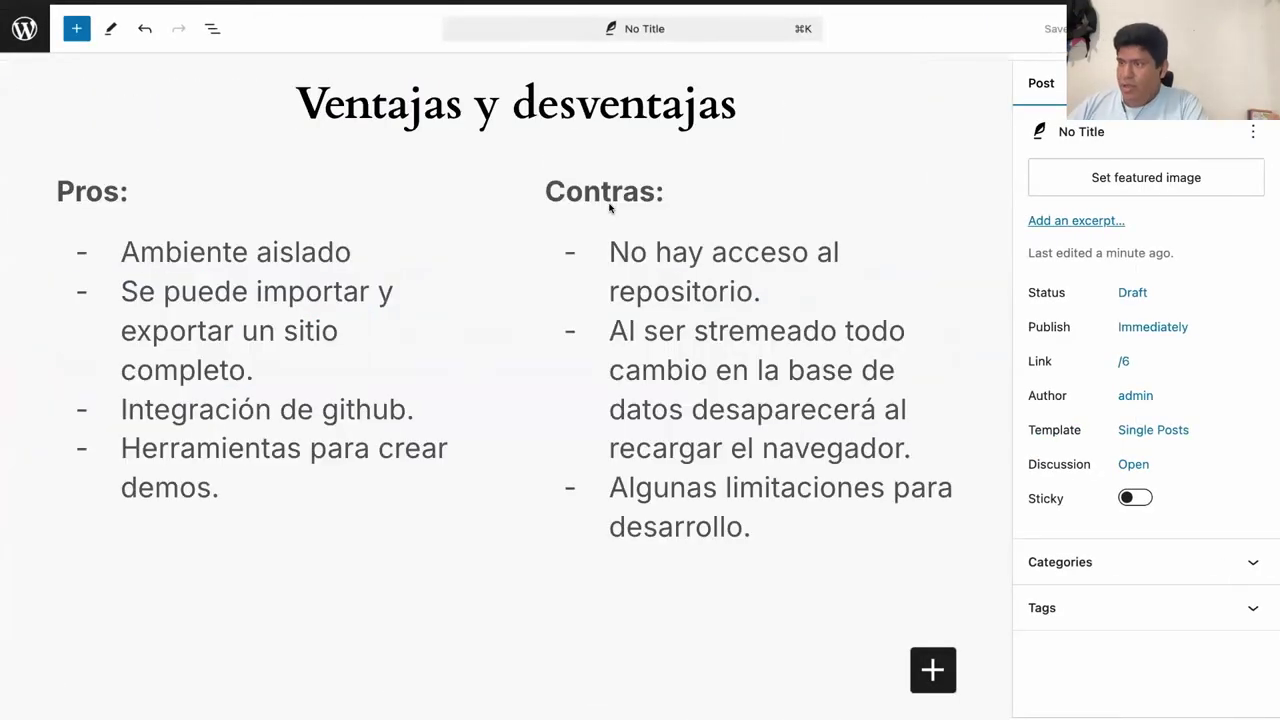
key(ctrl+Right)
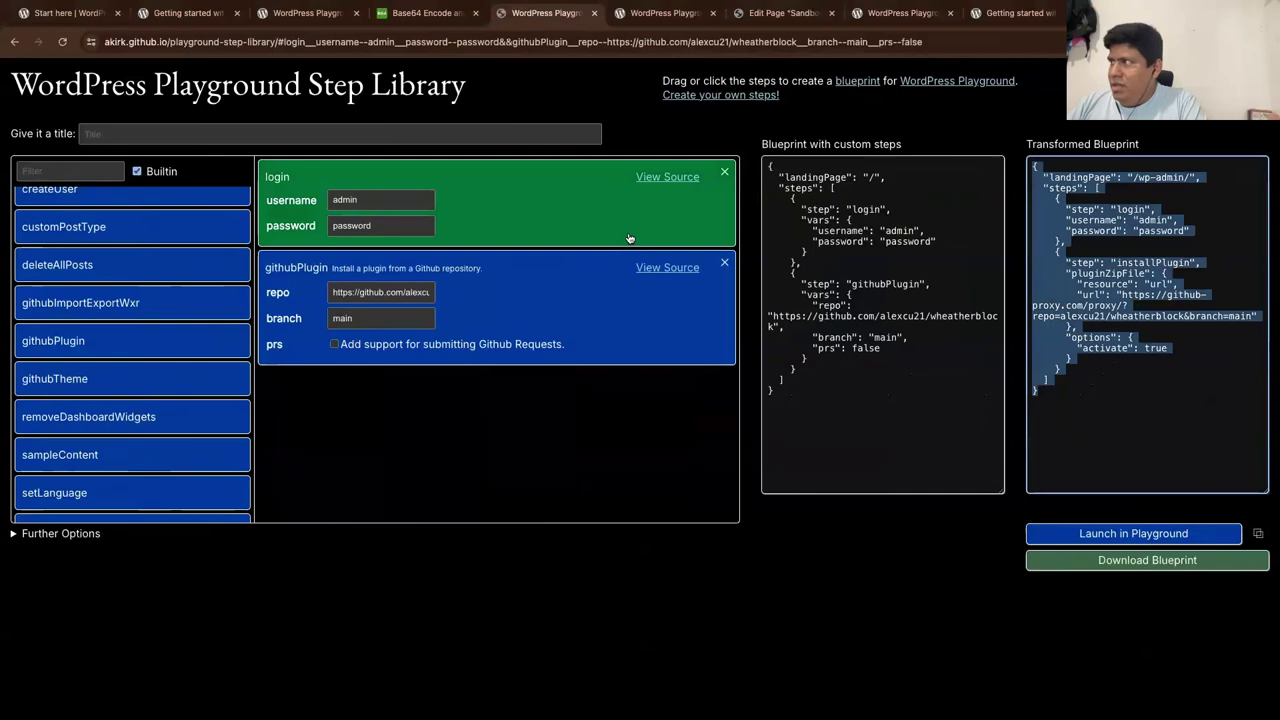
click(772, 14)
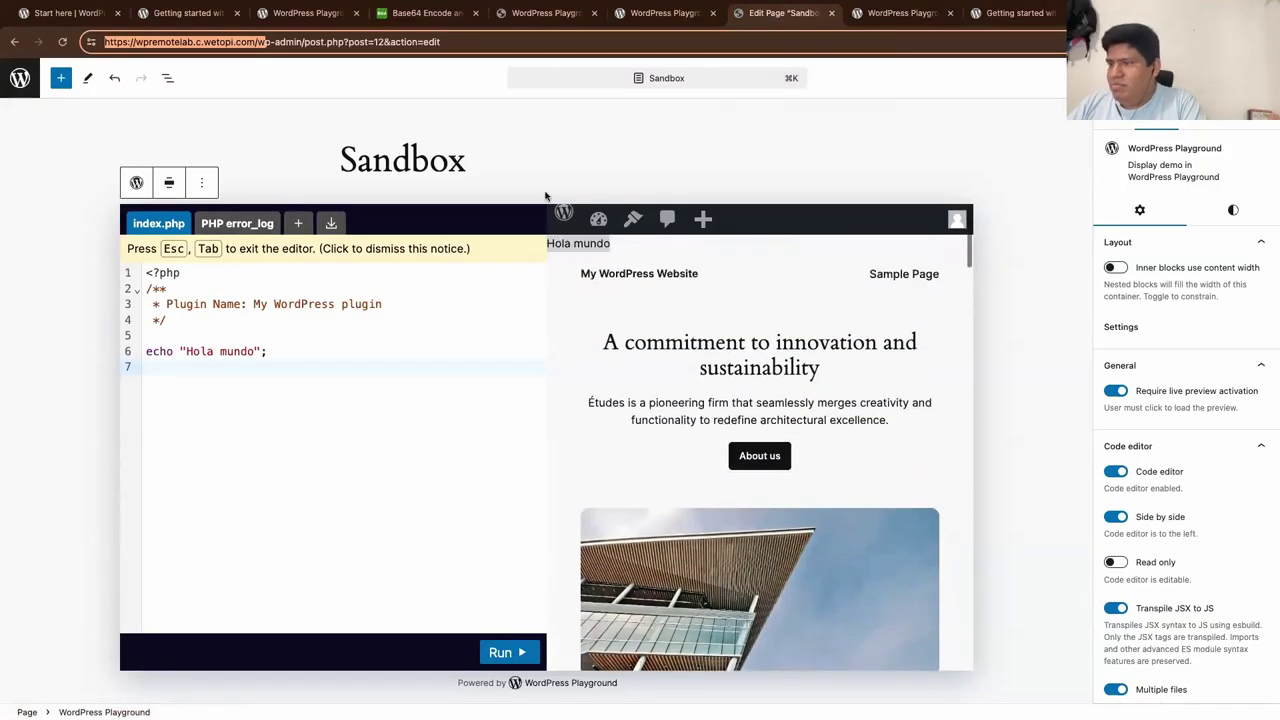
click(895, 14)
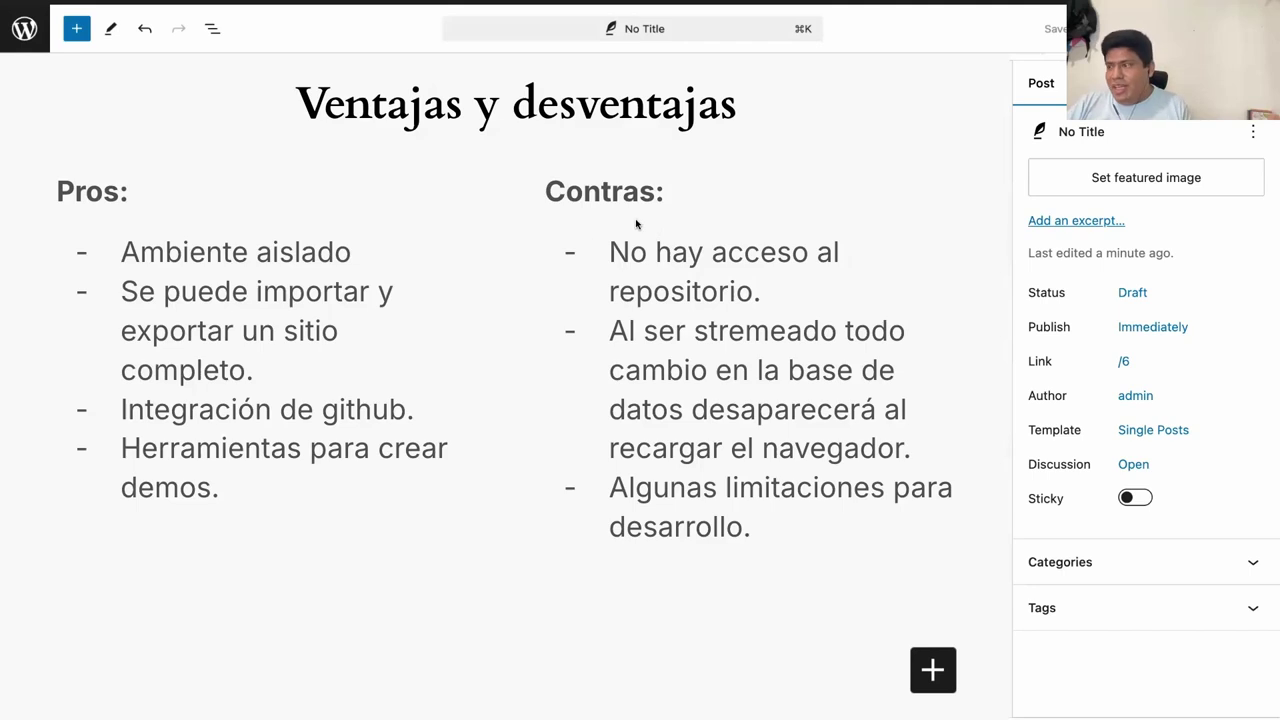
key(ctrl+Right)
Step: Replace the JSON blueprint in the Playground URL with the query ?networking=yes and load the site
click(229, 42)
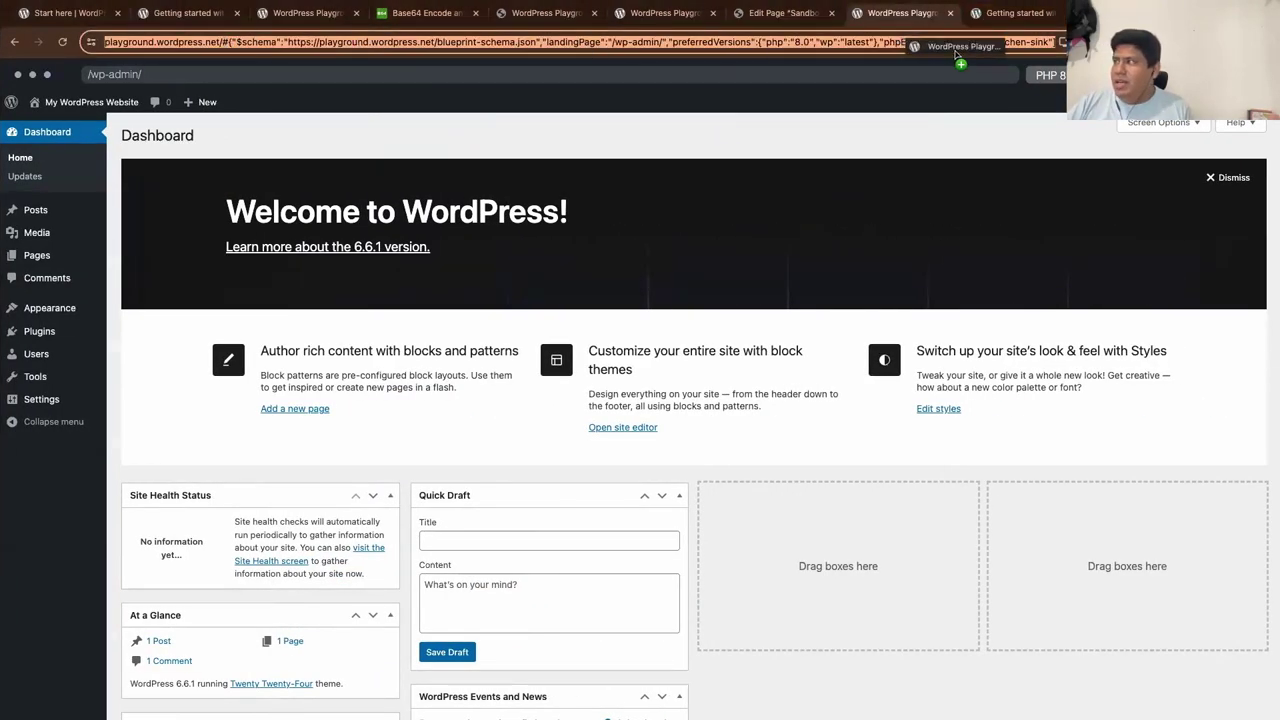
key(Return)
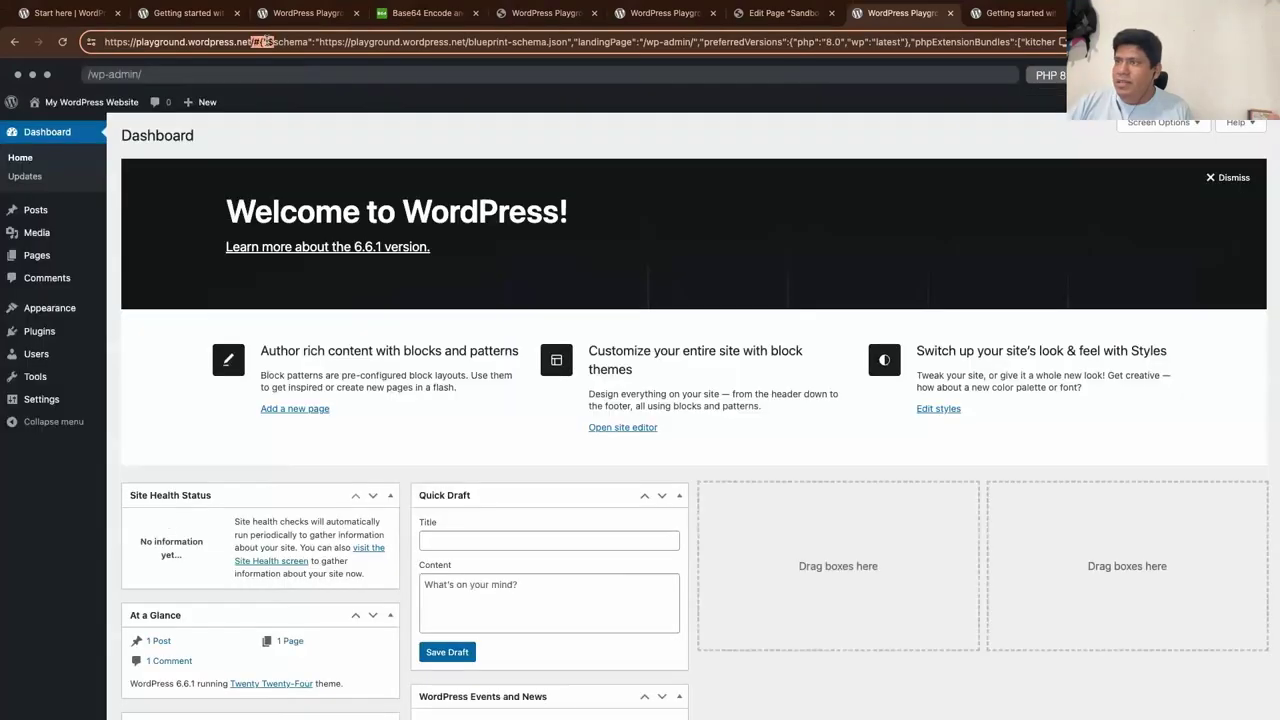
drag(256, 42, 1060, 42)
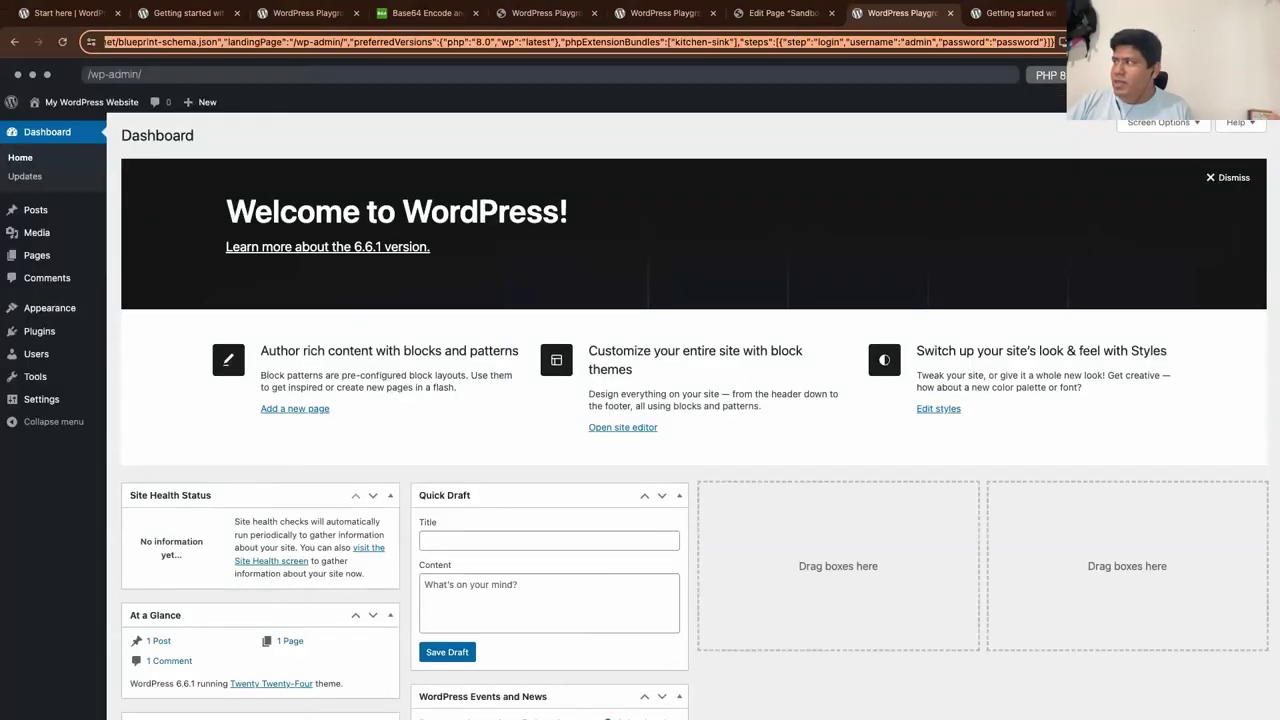
key(BackSpace)
text(?)
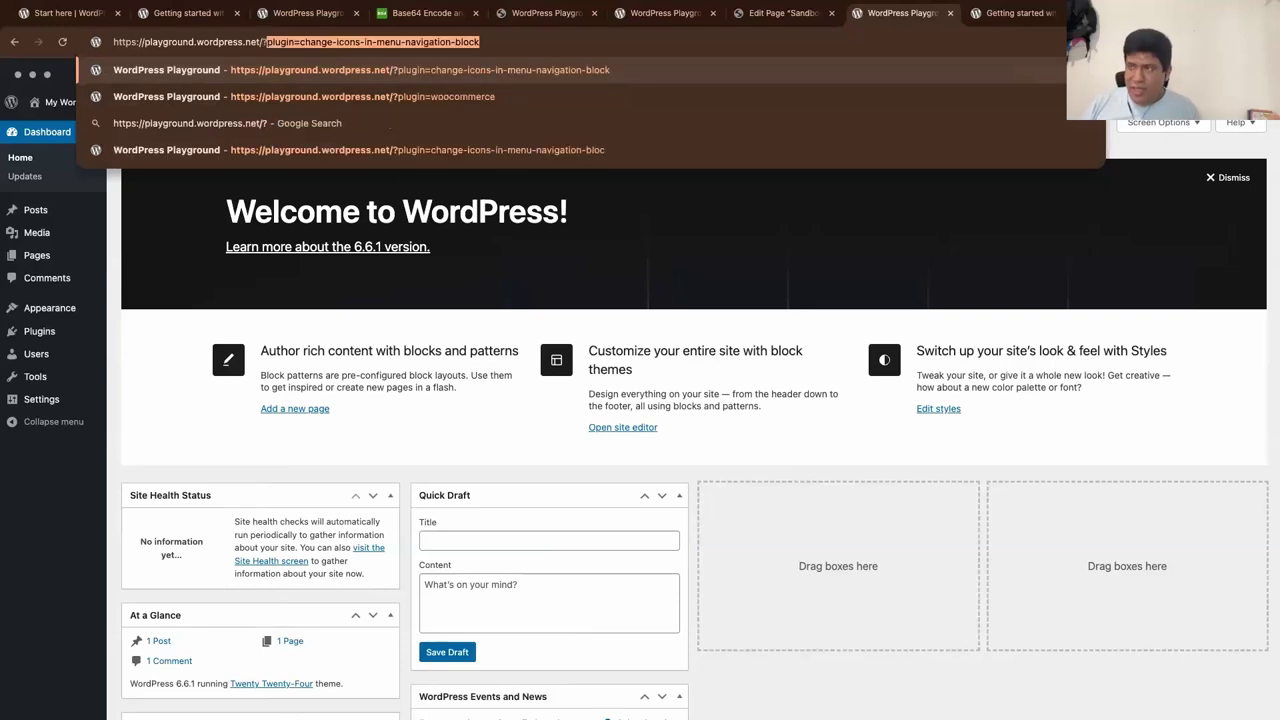
text(net)
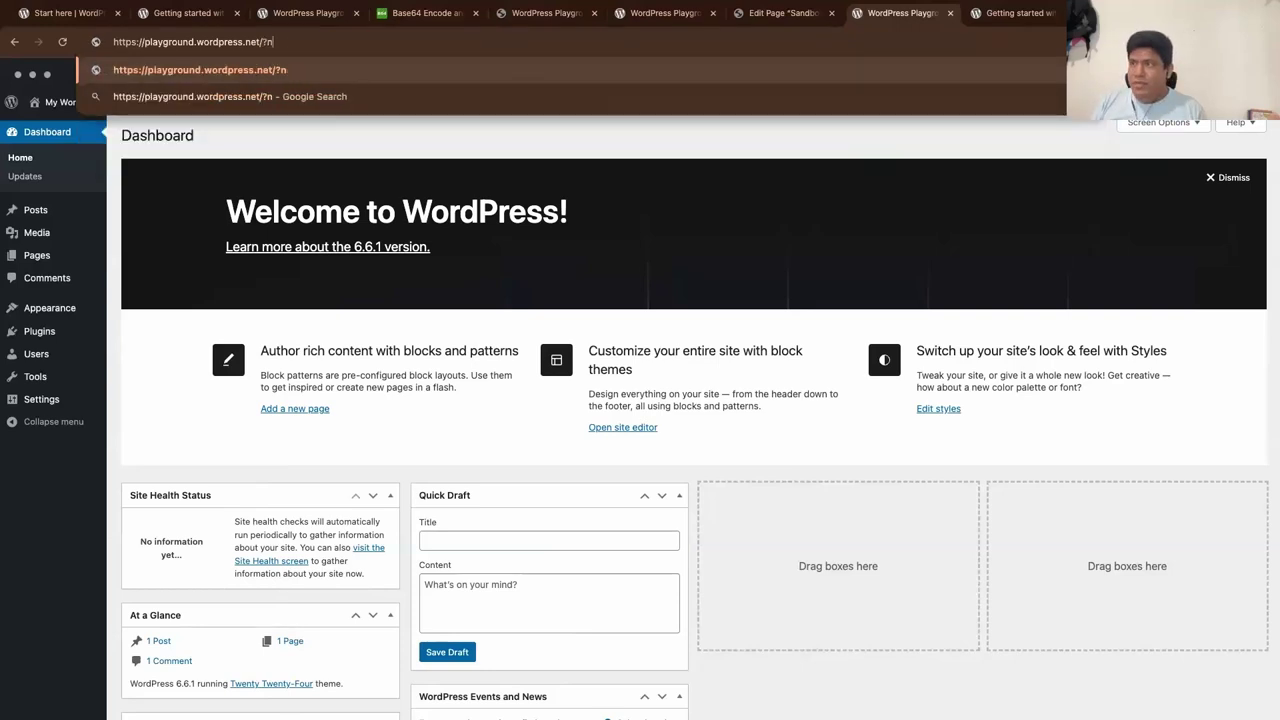
text(working)
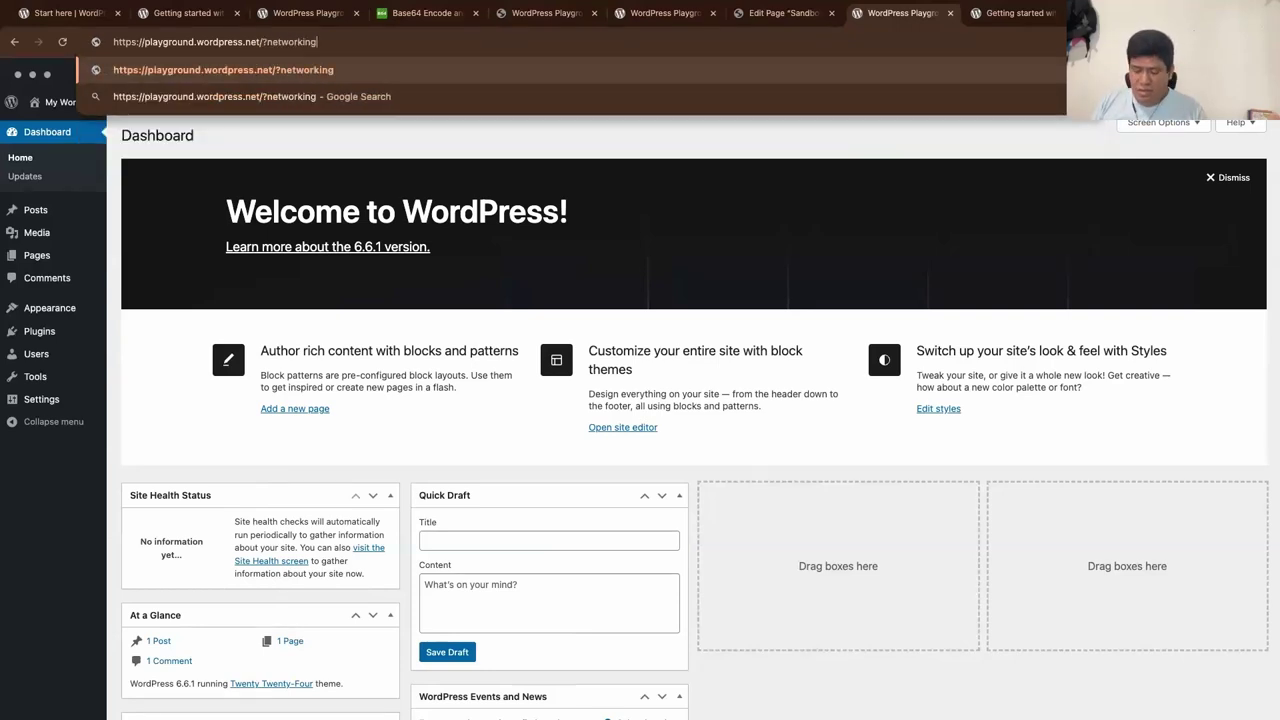
text(=yes)
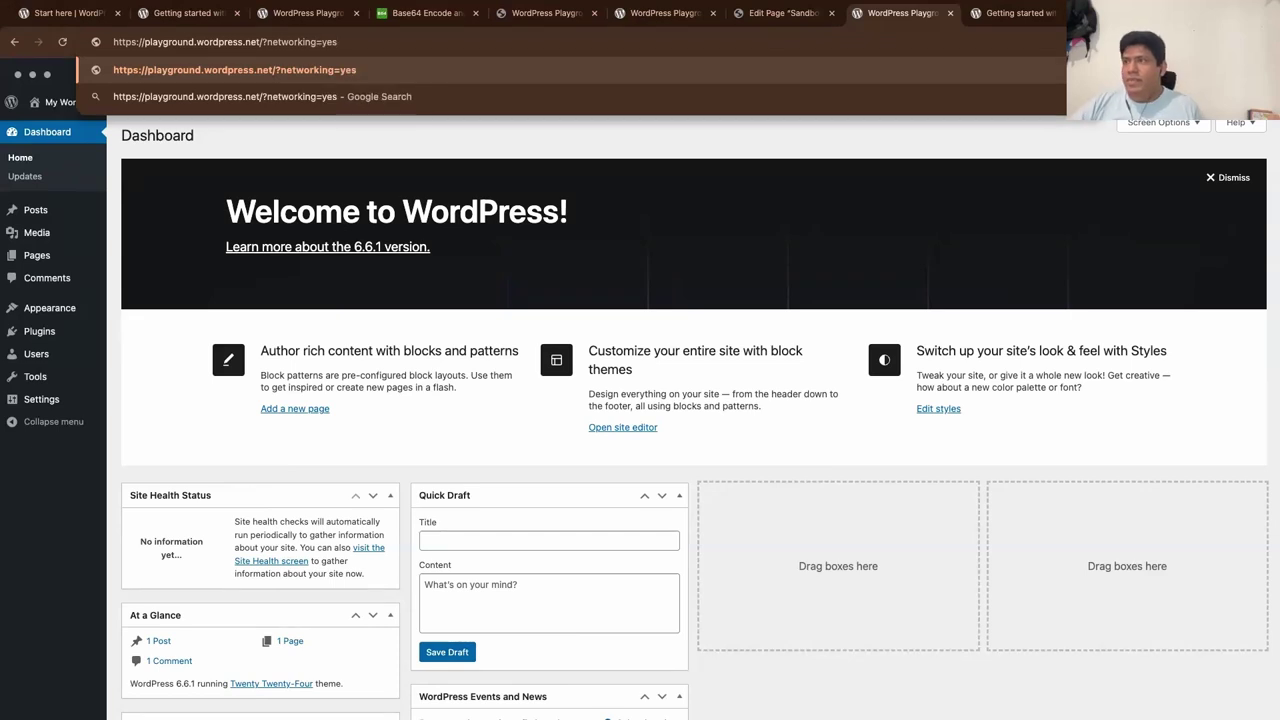
key(Return)
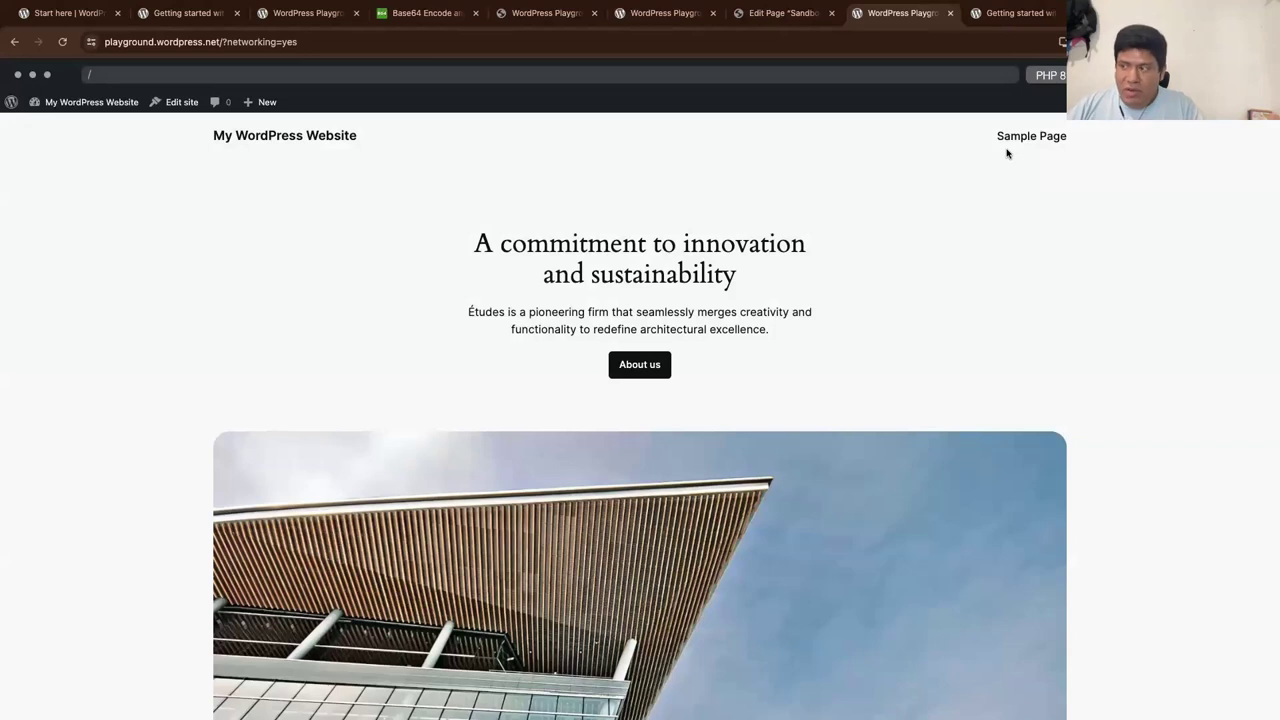
mouse_move(82, 106)
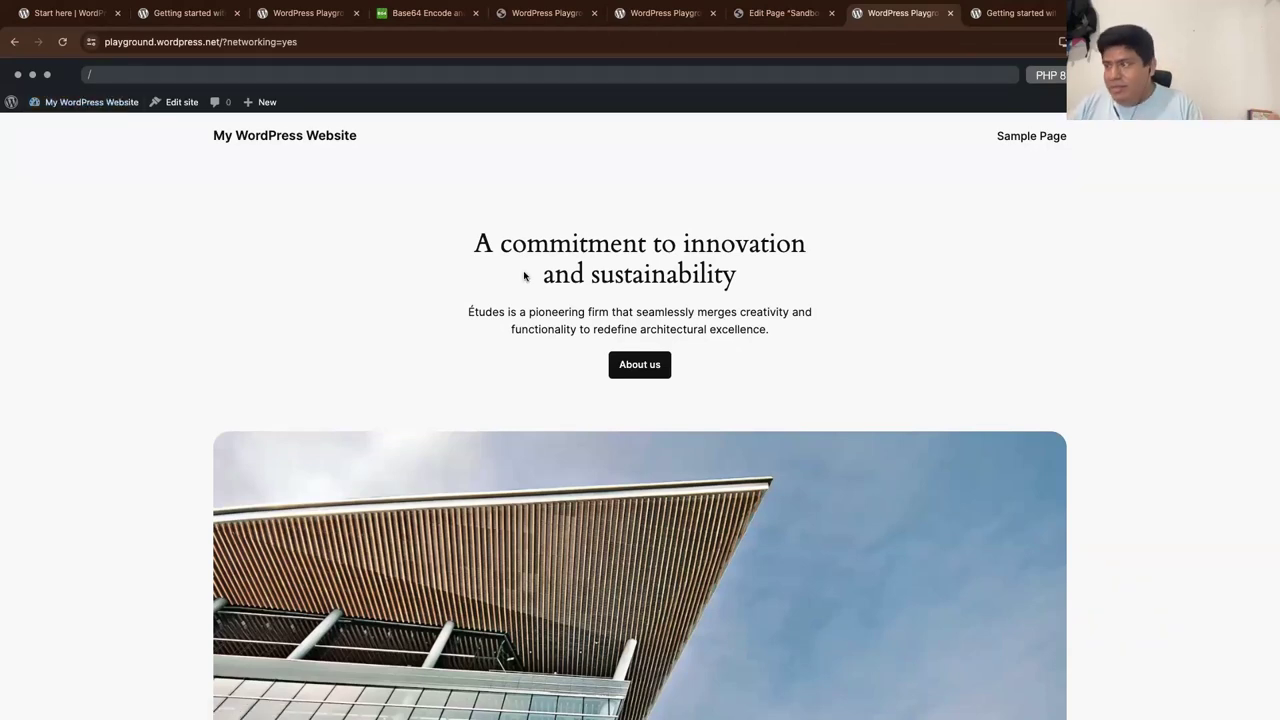
Step: Review the pros and cons on the "Ventajas y desventajas" slide in the presentation
key(ctrl+Left)
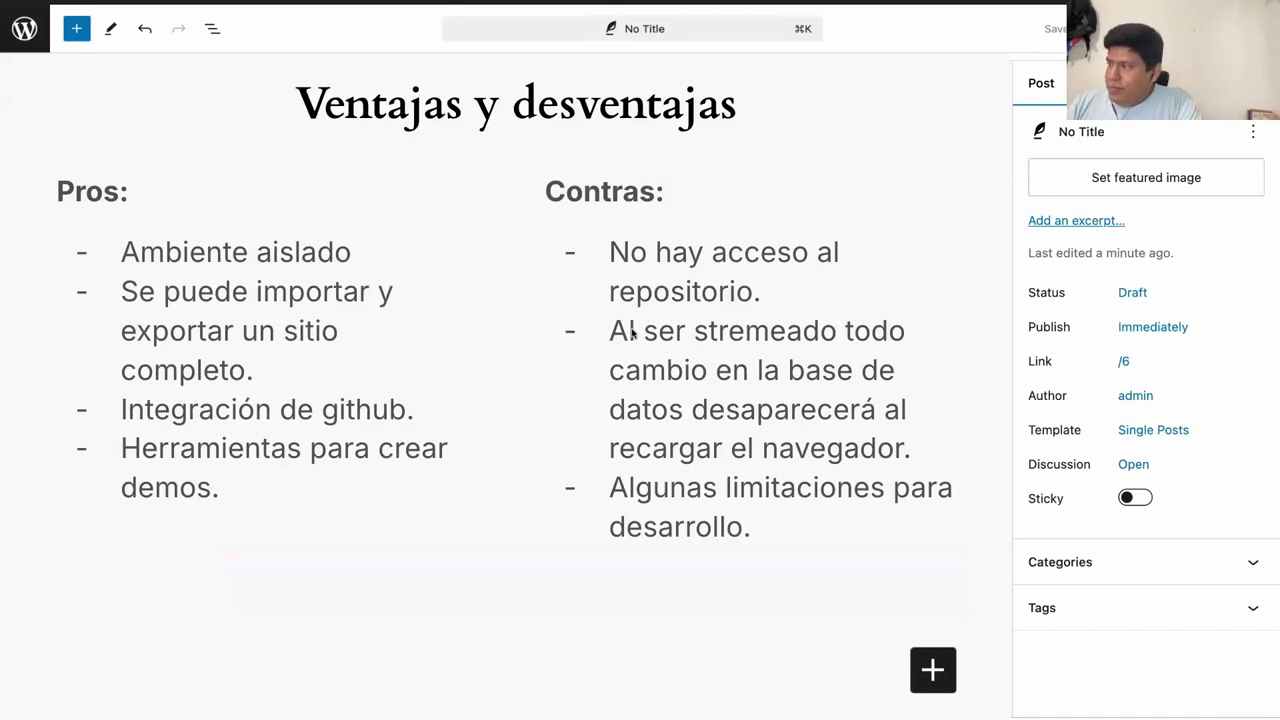
scroll(634, 330, down, 5)
scroll(336, 311, up, 5)
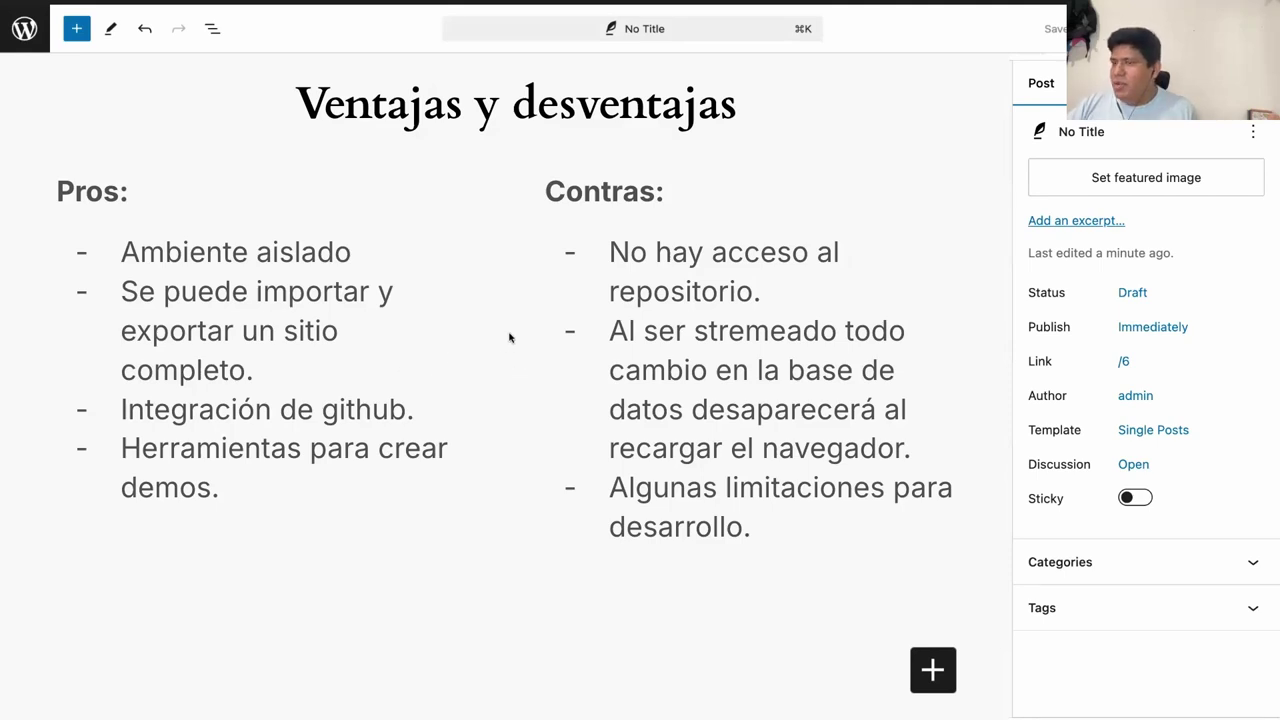
Step: Switch to the alexblock project in VS Code and view the end of readme.txt with the blueprint JSON
key(ctrl+Up)
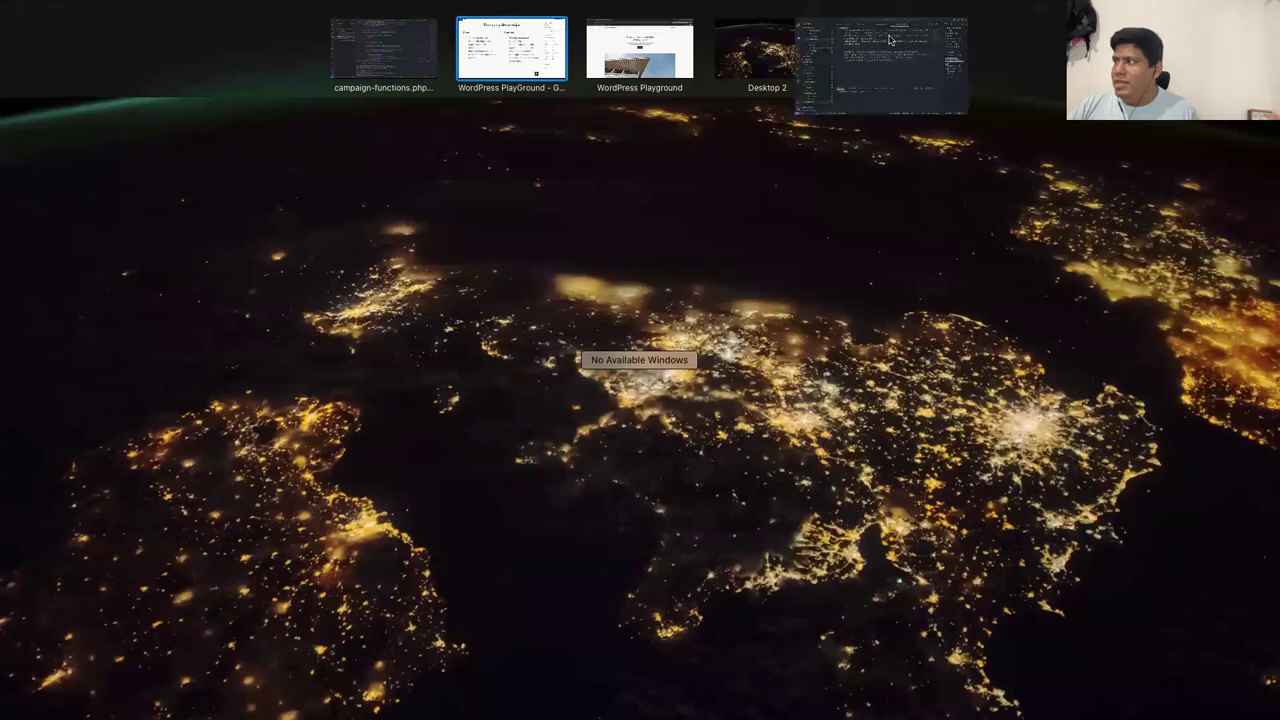
click(886, 38)
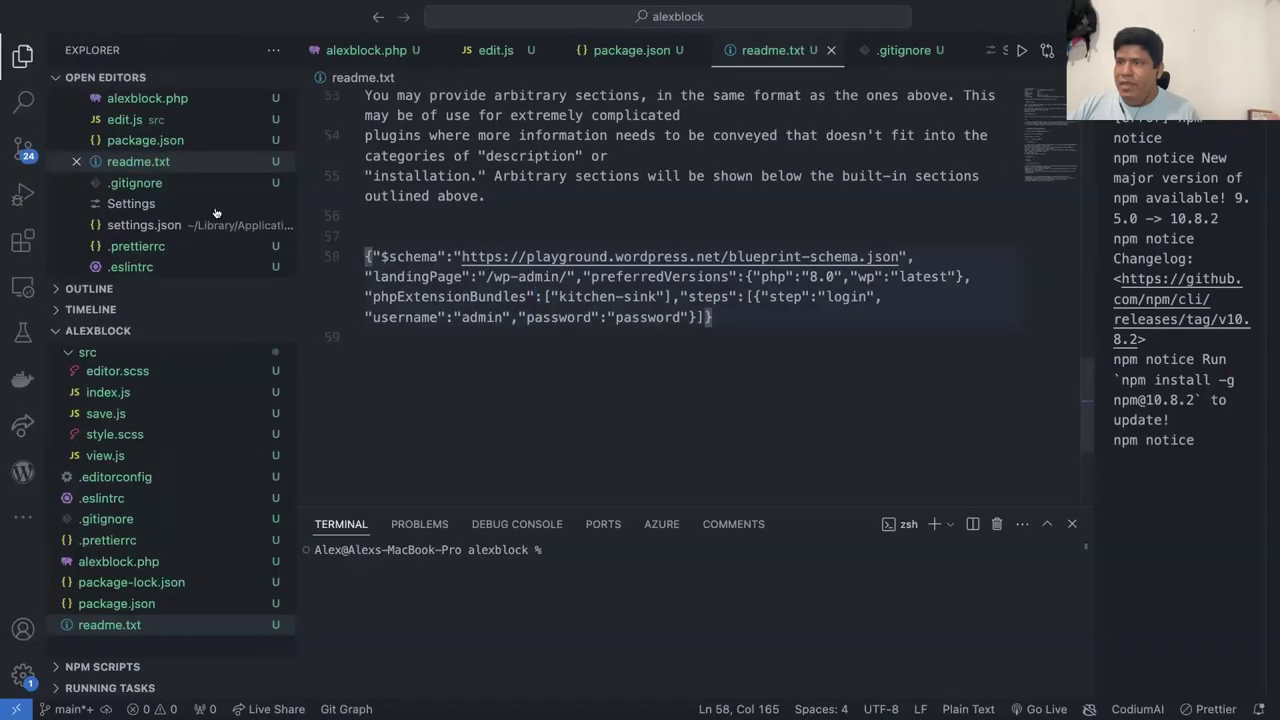
scroll(722, 90, up, 3)
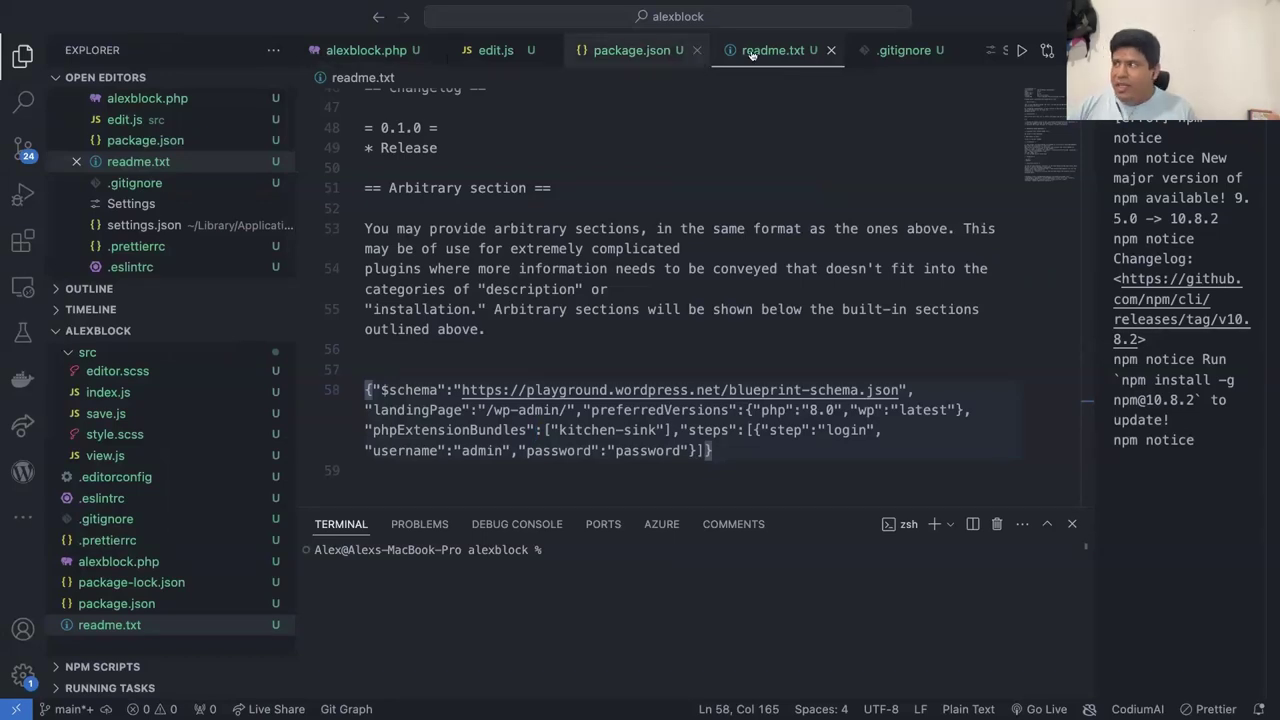
Step: Close readme.txt and .gitignore, and start a local WordPress server for alexblock with the WordPress Playground extension
click(831, 50)
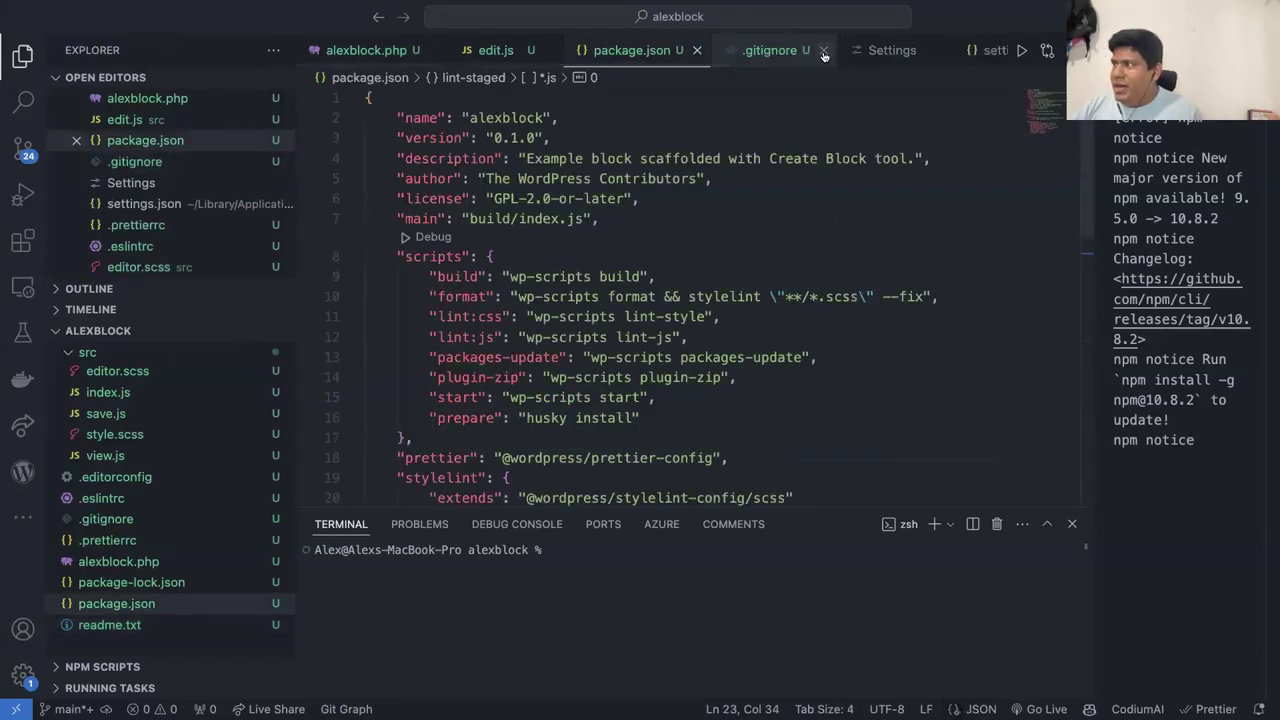
click(823, 50)
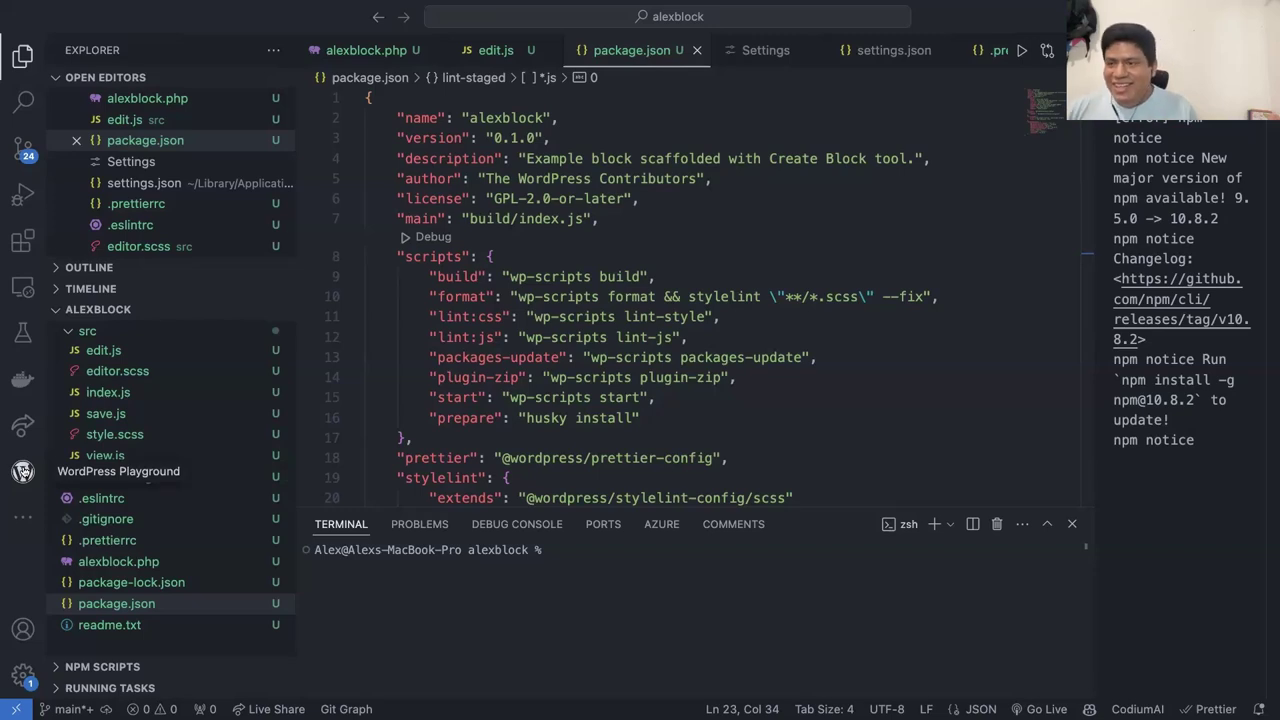
click(22, 471)
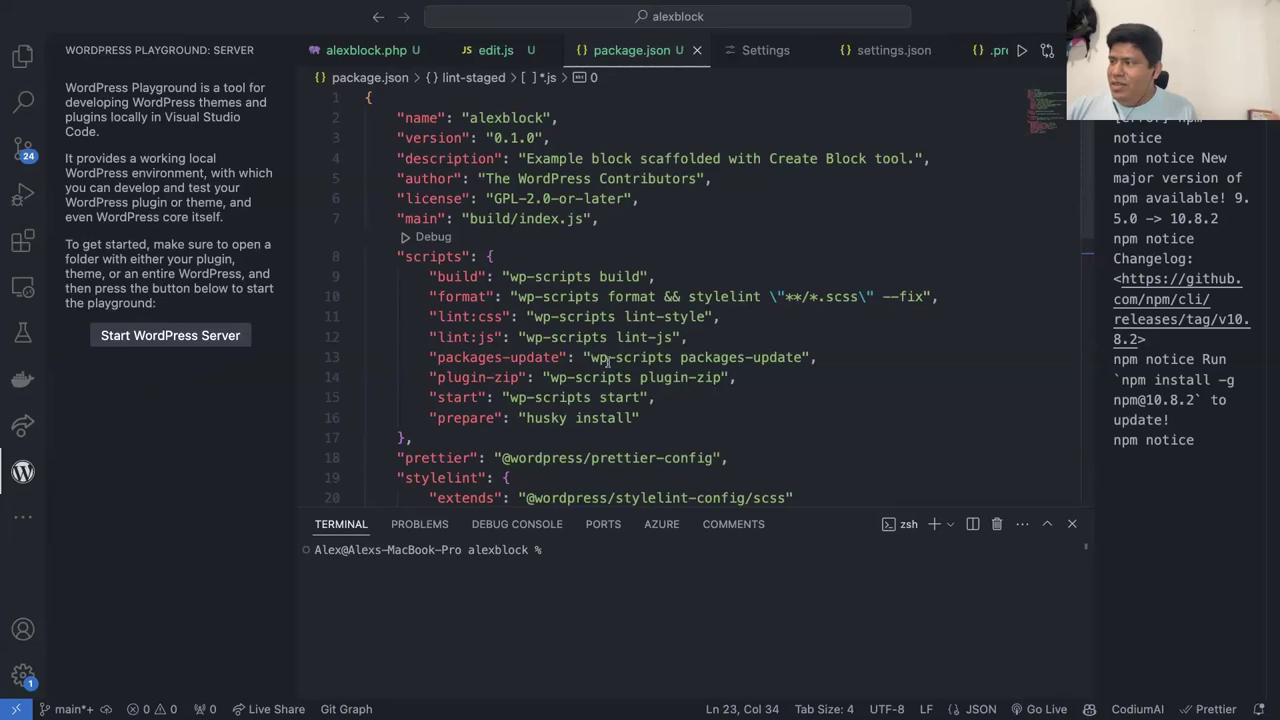
scroll(608, 360, down, 10)
scroll(608, 360, up, 10)
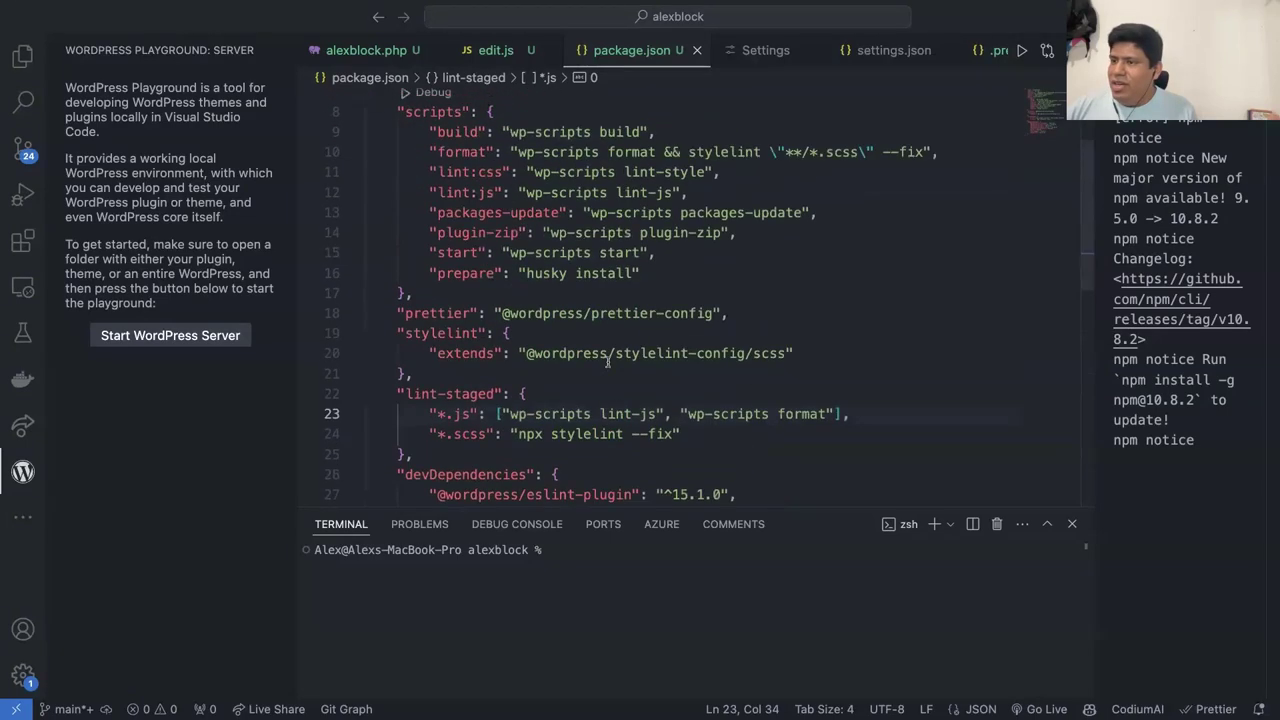
click(169, 340)
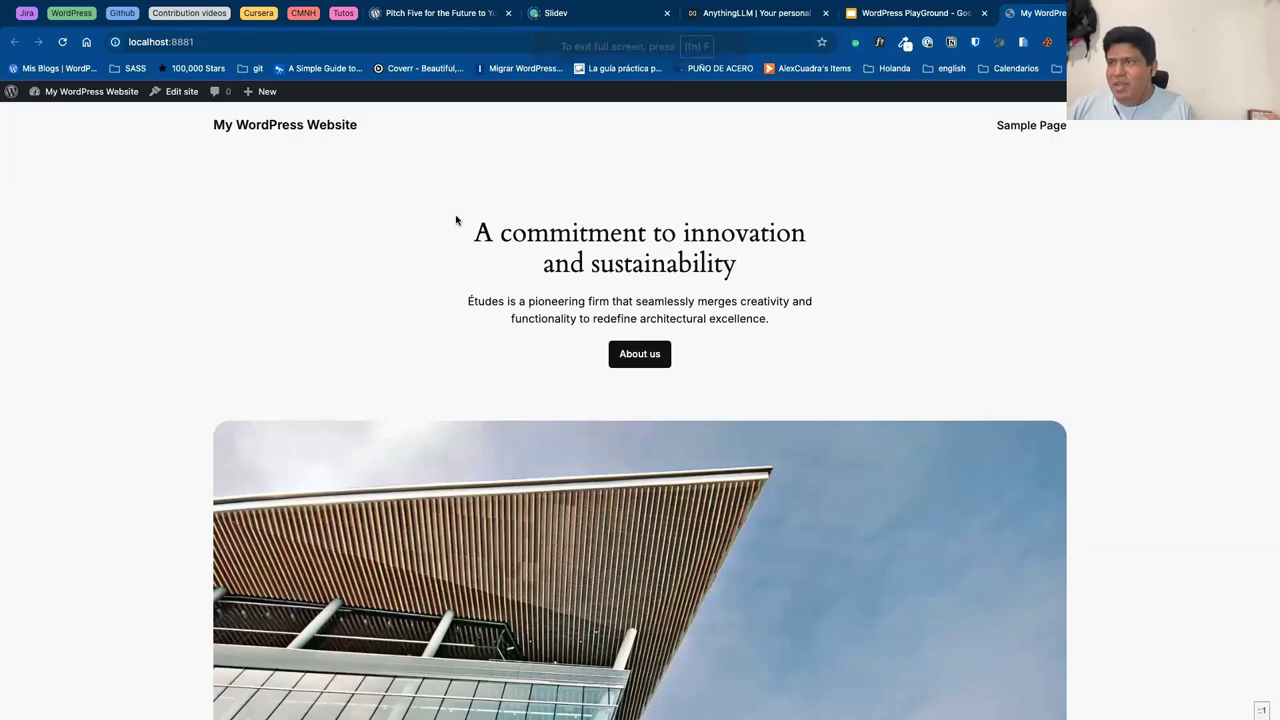
Step: Look over the local site's home page and open its admin area to view the installed plugins
scroll(343, 246, down, 5)
scroll(317, 228, up, 5)
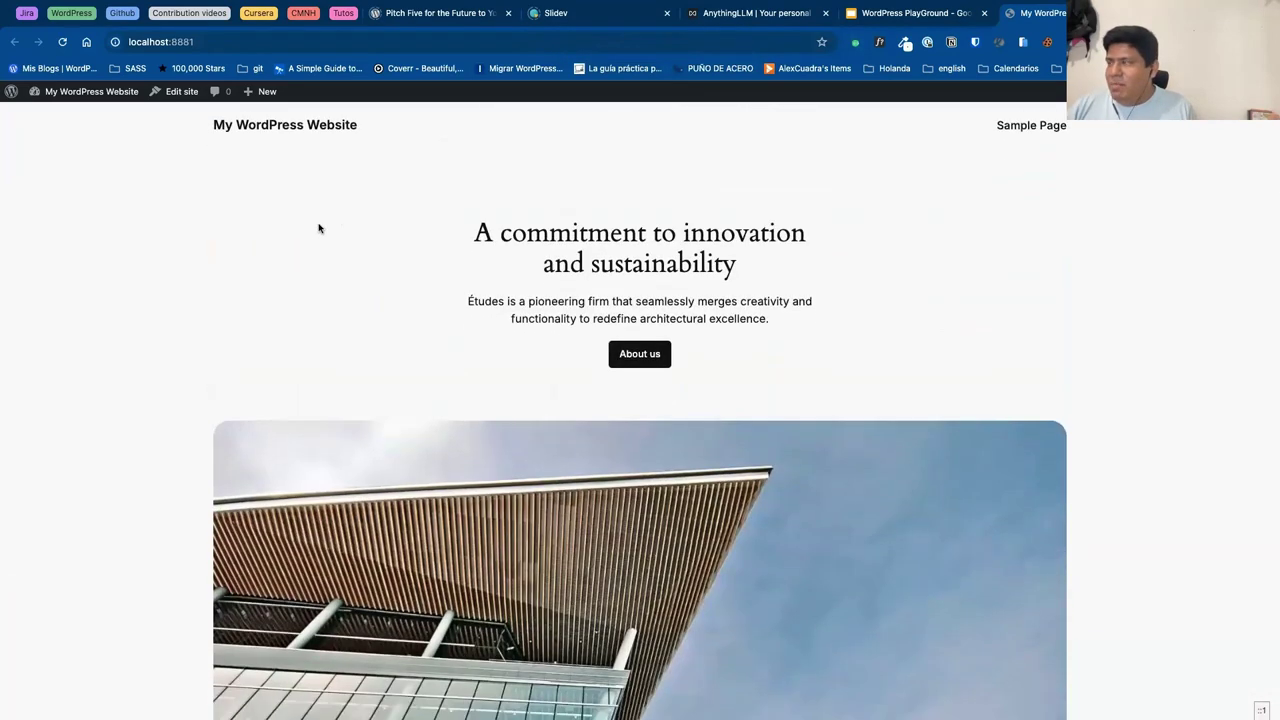
scroll(317, 228, down, 15)
scroll(316, 233, up, 3)
scroll(146, 137, up, 15)
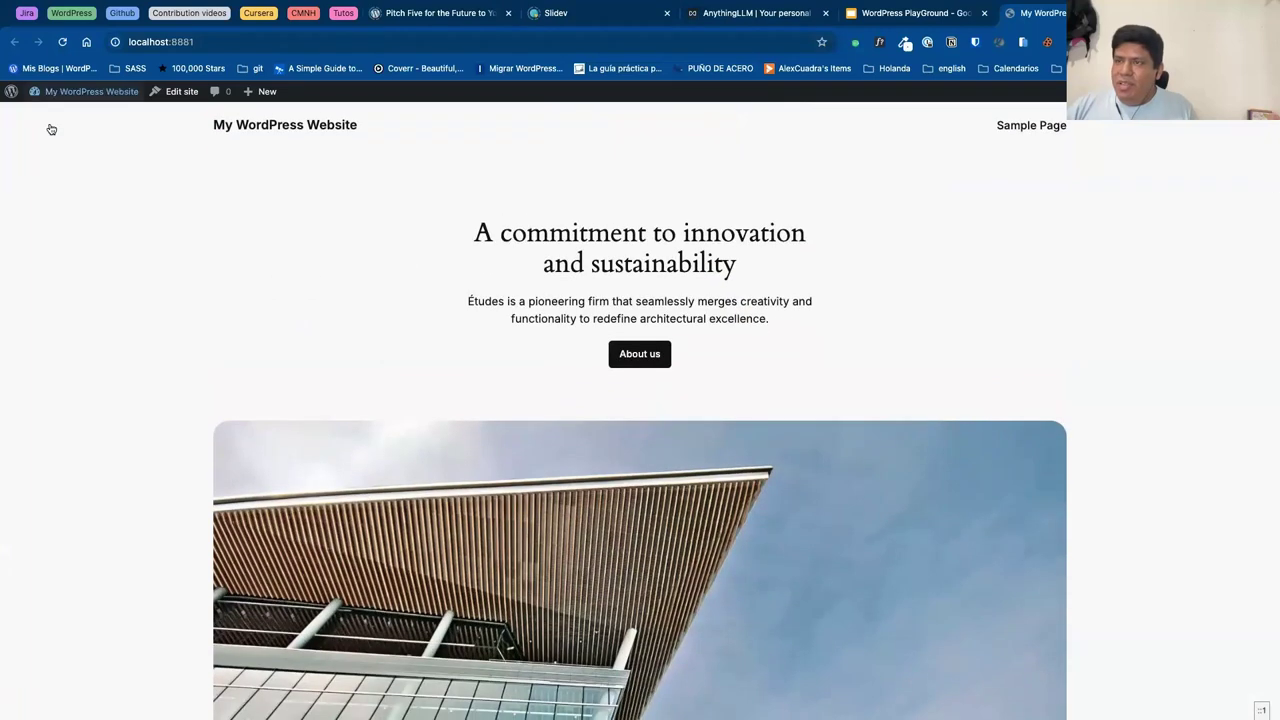
mouse_move(50, 91)
click(45, 132)
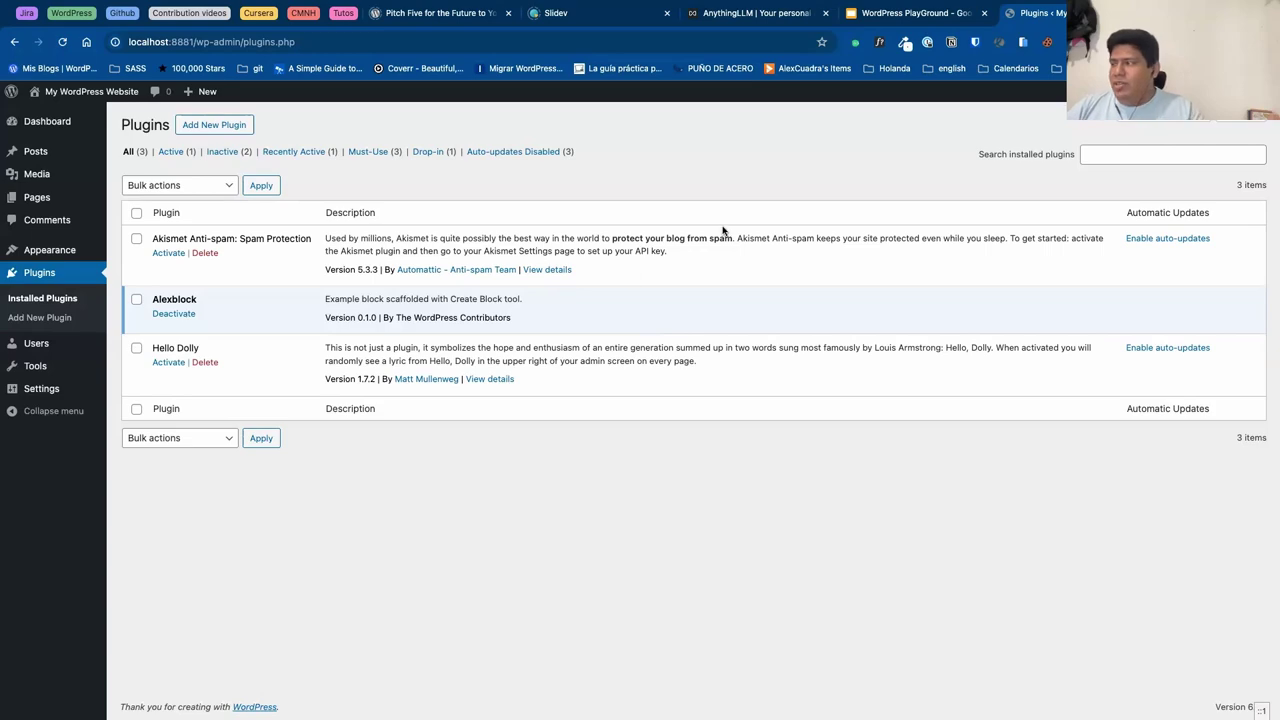
Step: Check the running server's details in the VS Code WordPress Playground extension, and return to the browser
key(ctrl+Right)
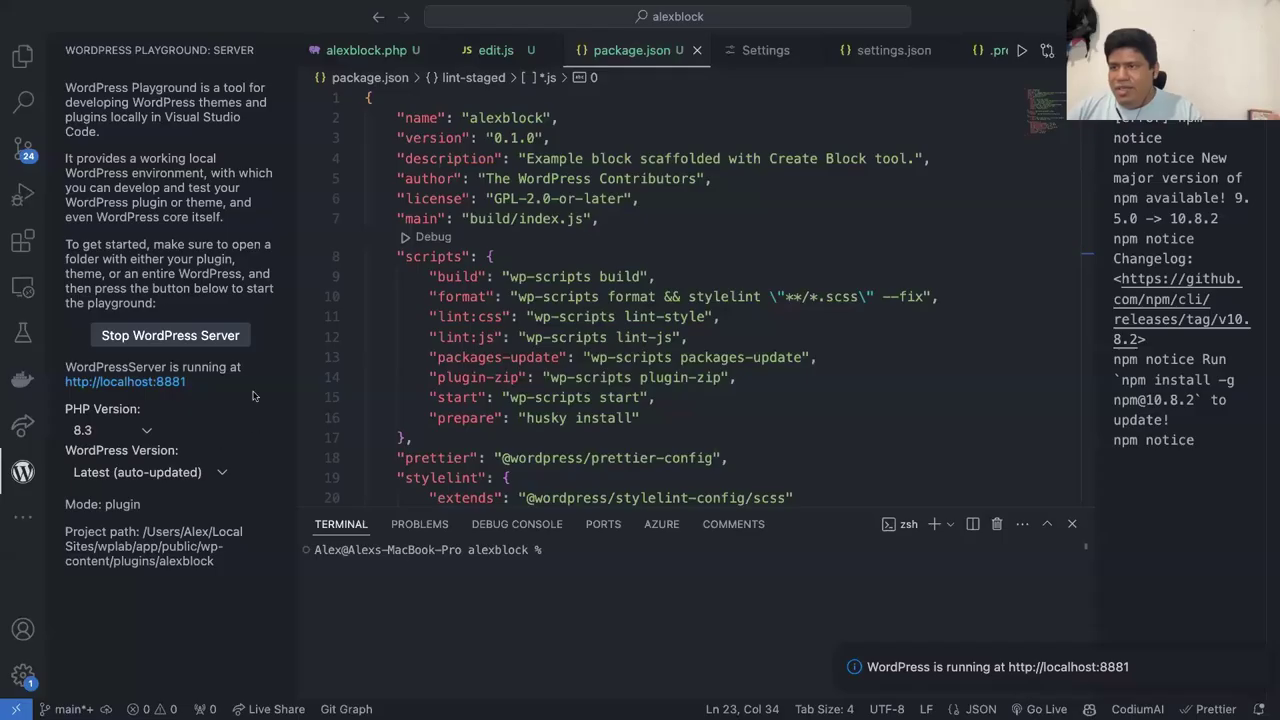
key(ctrl+Left)
key(ctrl+Left)
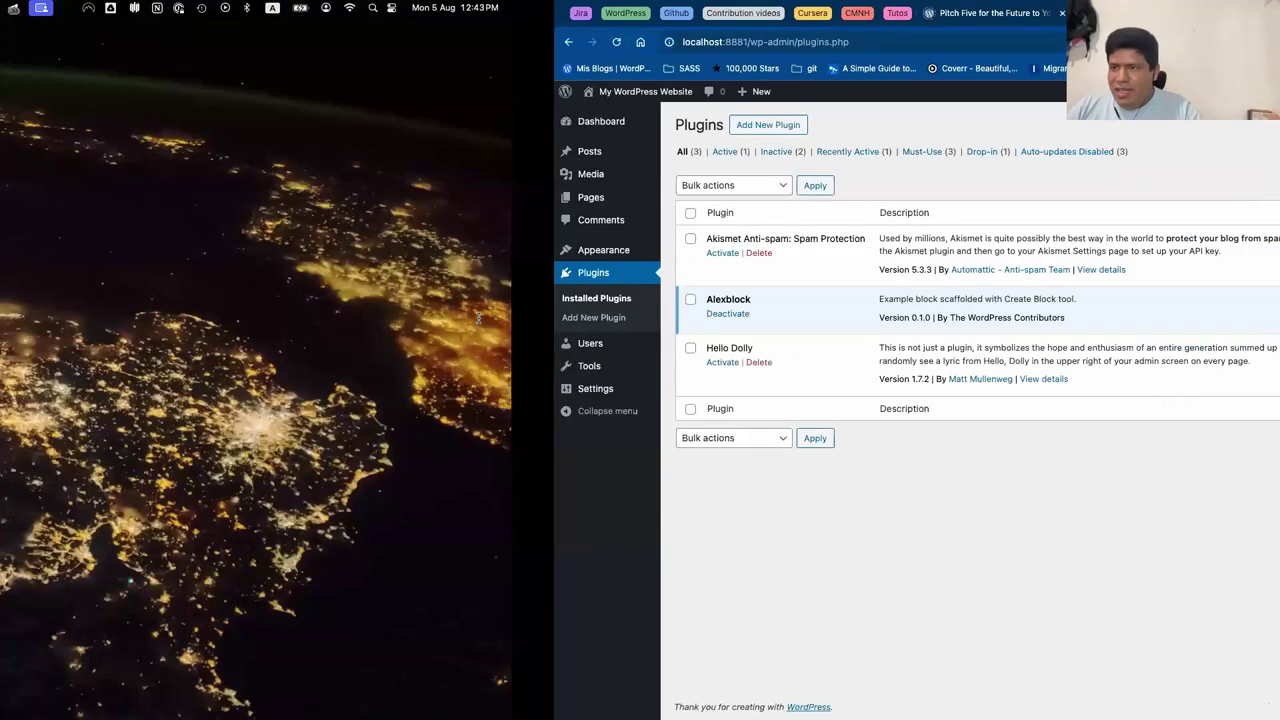
key(ctrl+Right)
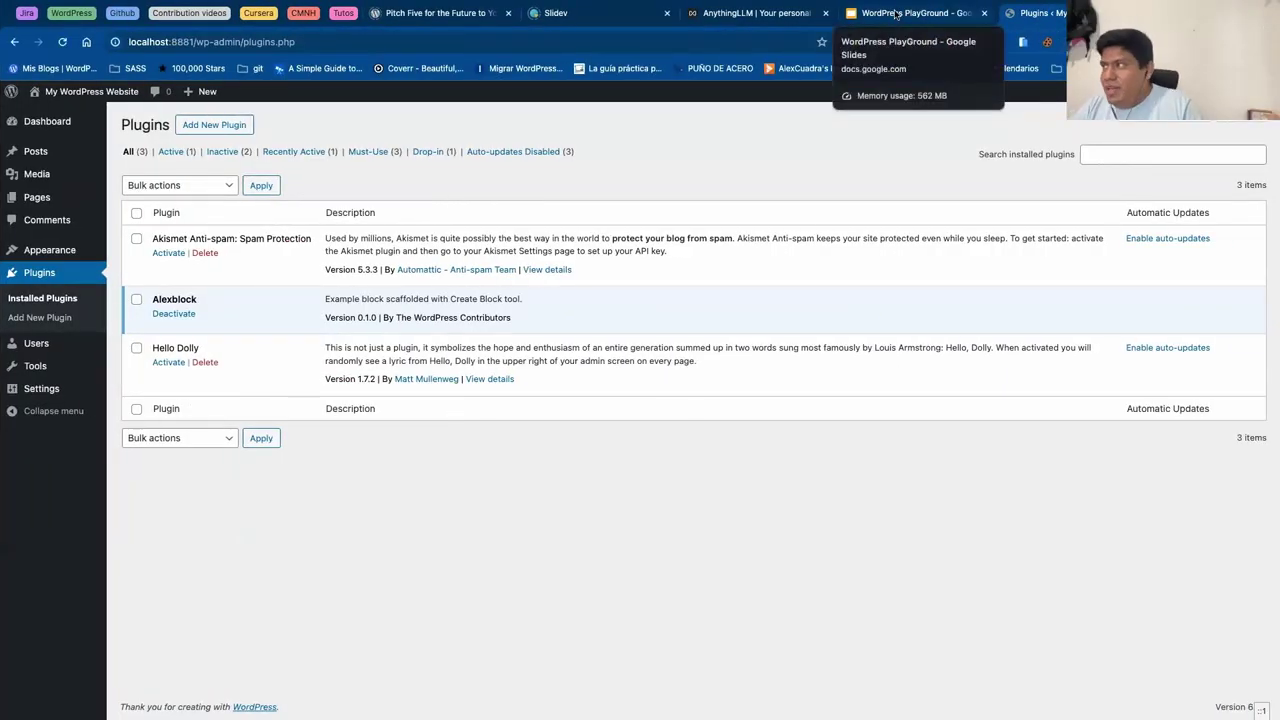
Step: Present the WordPress PlayGround slides from "Ventajas y desventajas" and advance to the "Recursos" slide
click(896, 14)
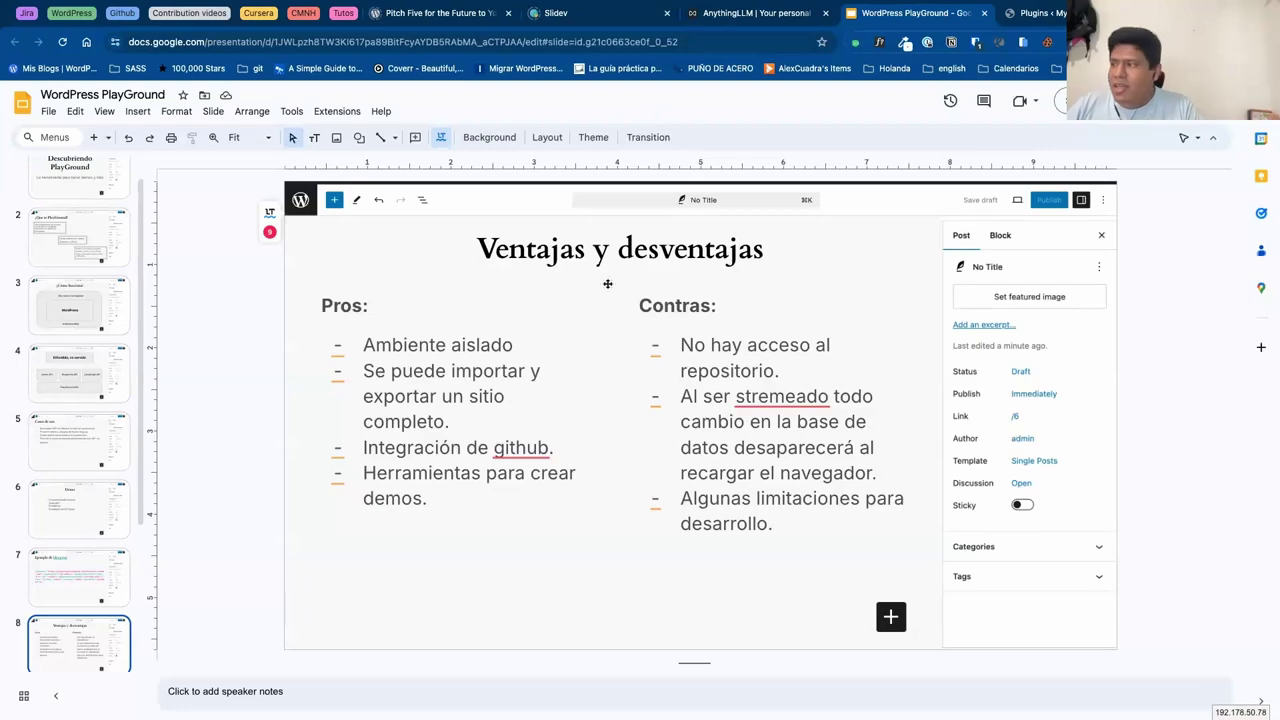
click(1063, 101)
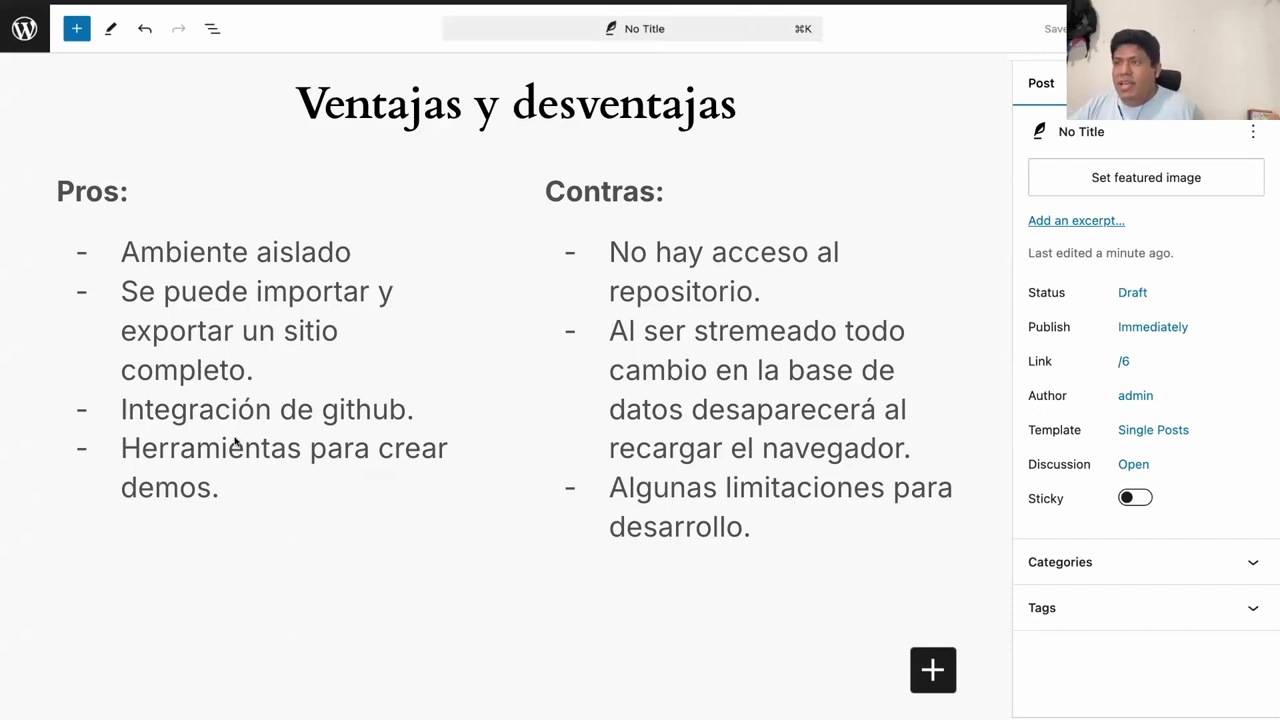
key(Right)
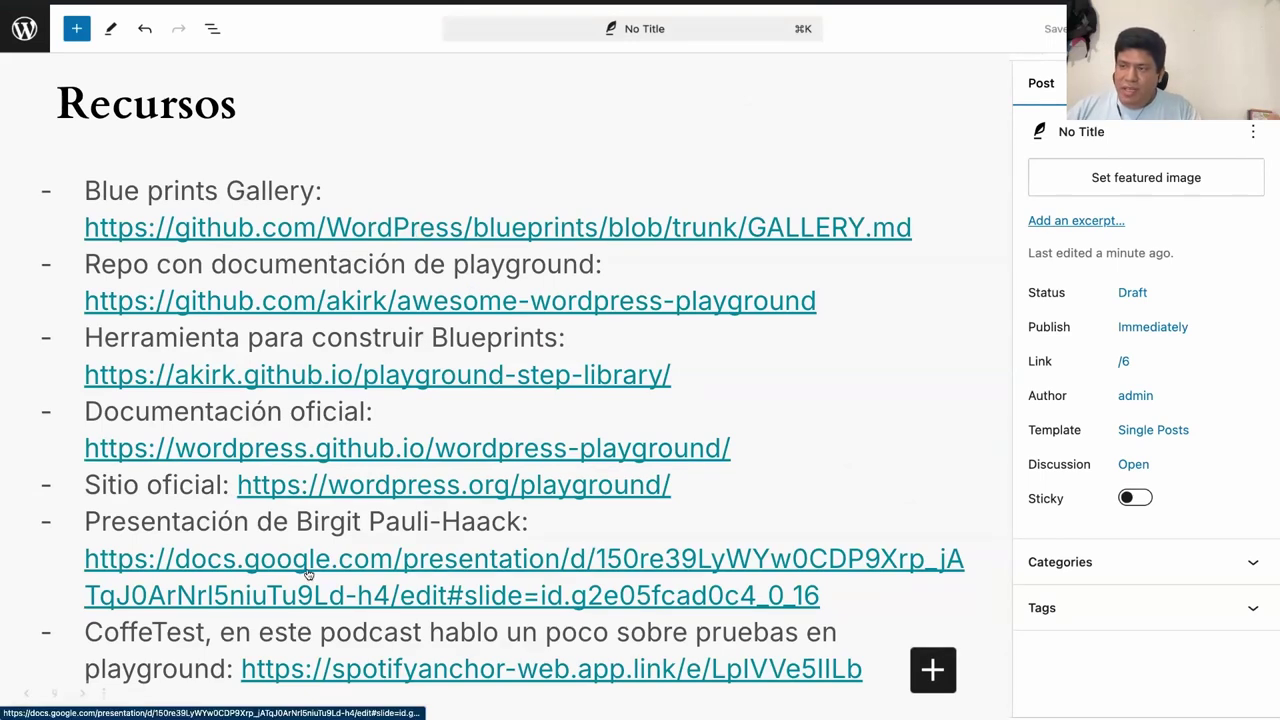
Step: Open the Blueprints Gallery link from the "Recursos" slide and browse the community blueprints and their actions
click(266, 229)
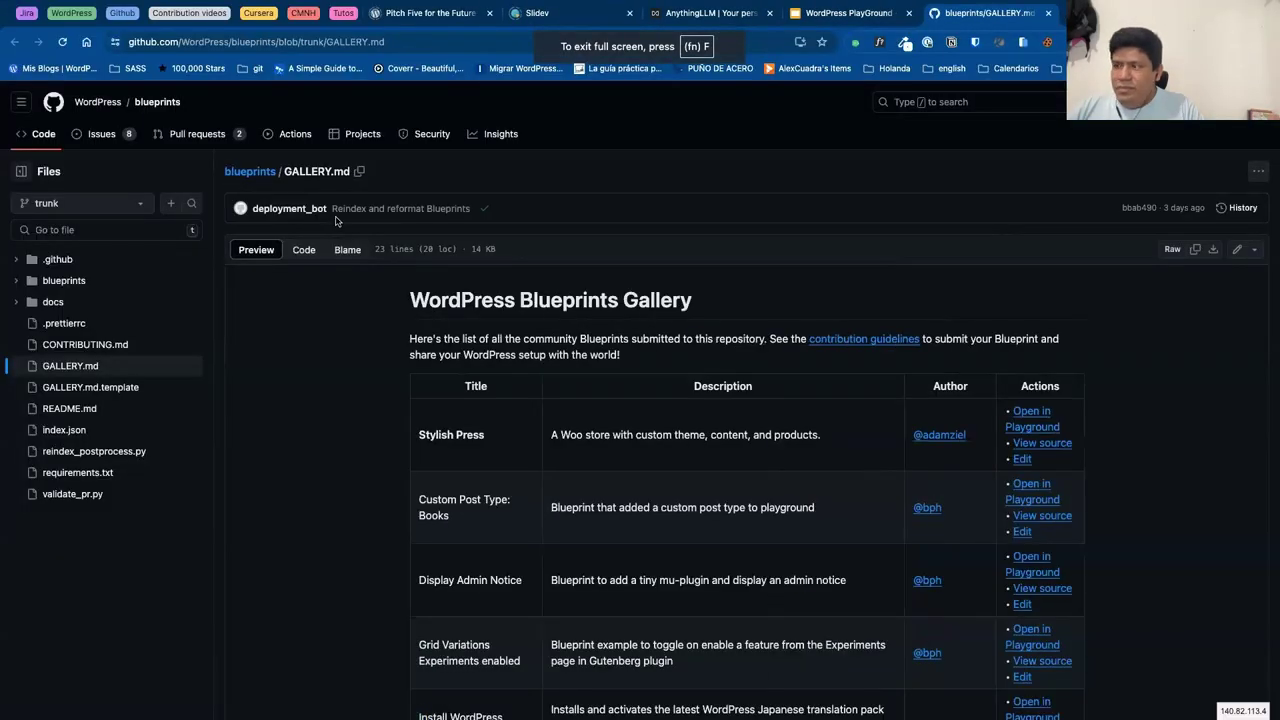
scroll(650, 347, down, 2)
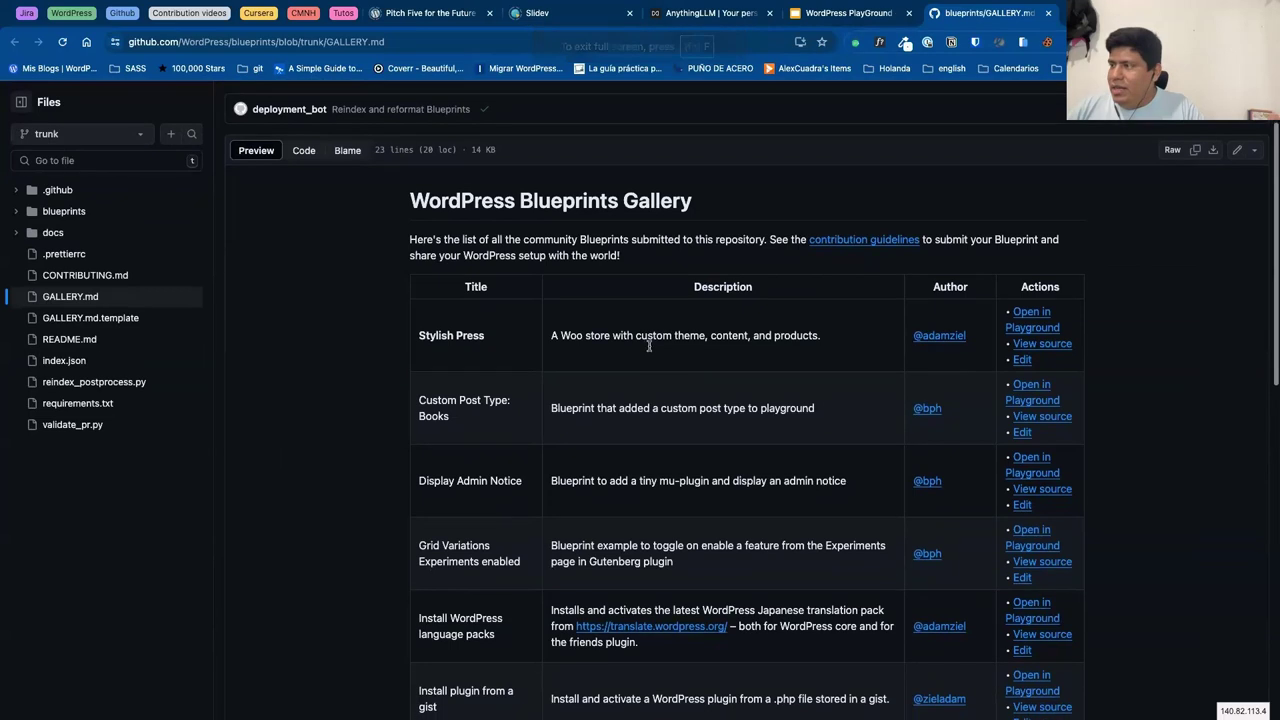
scroll(621, 322, down, 1)
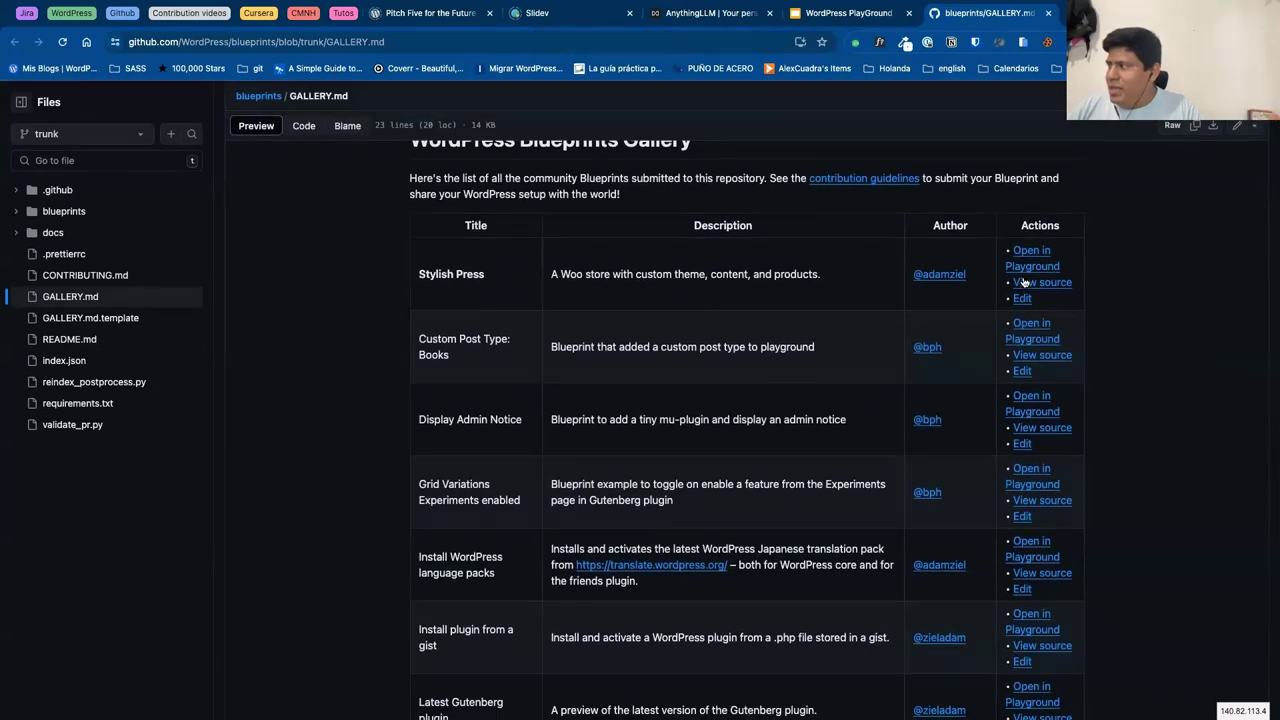
scroll(445, 282, down, 3)
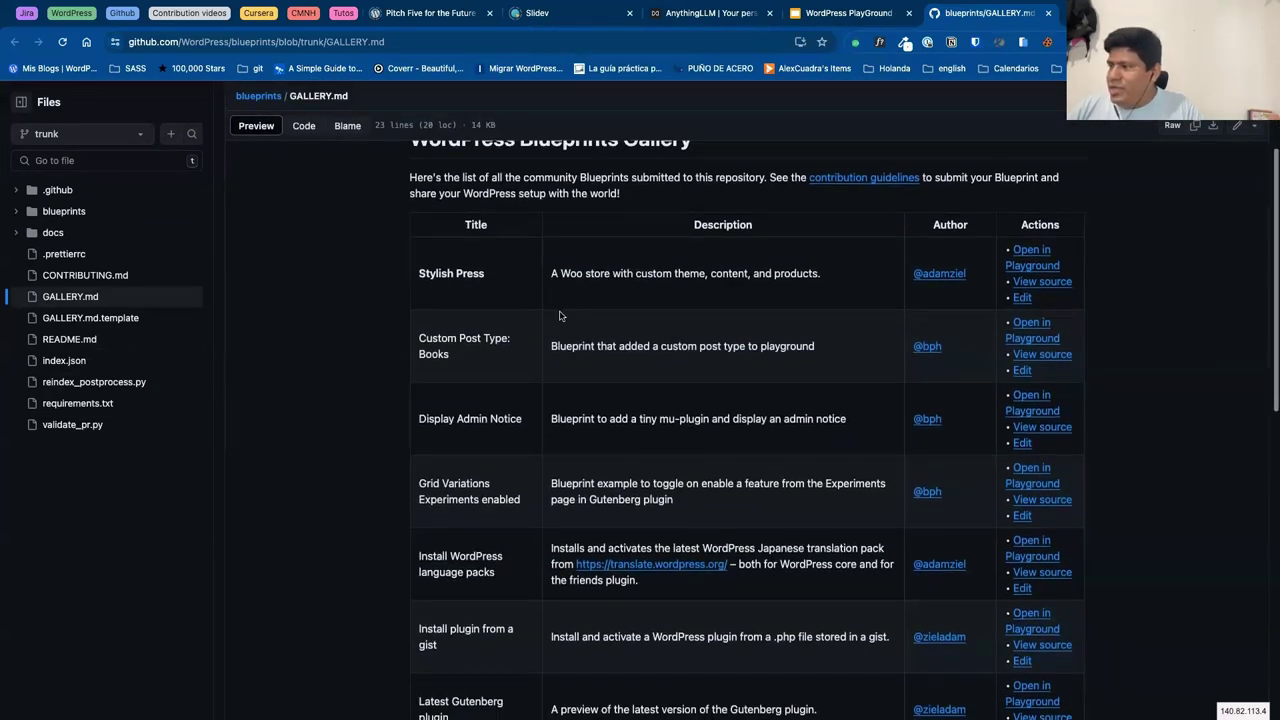
scroll(560, 316, up, 2)
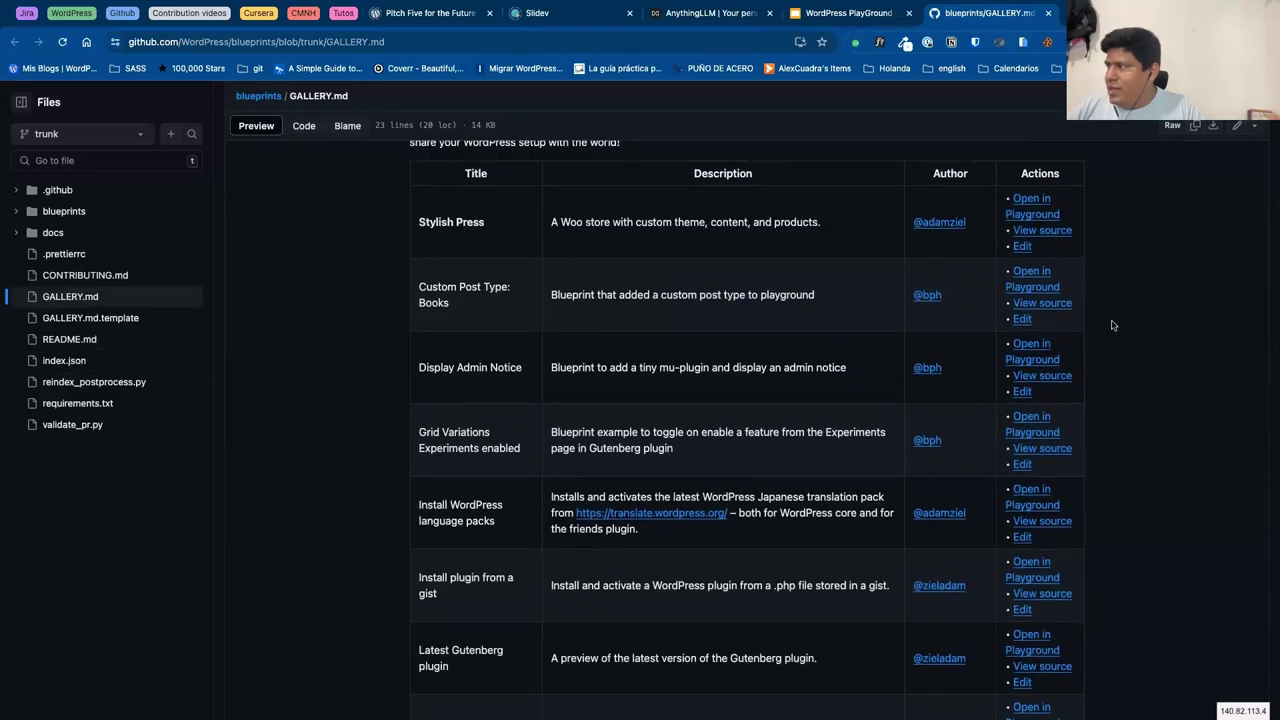
scroll(1040, 293, down, 1)
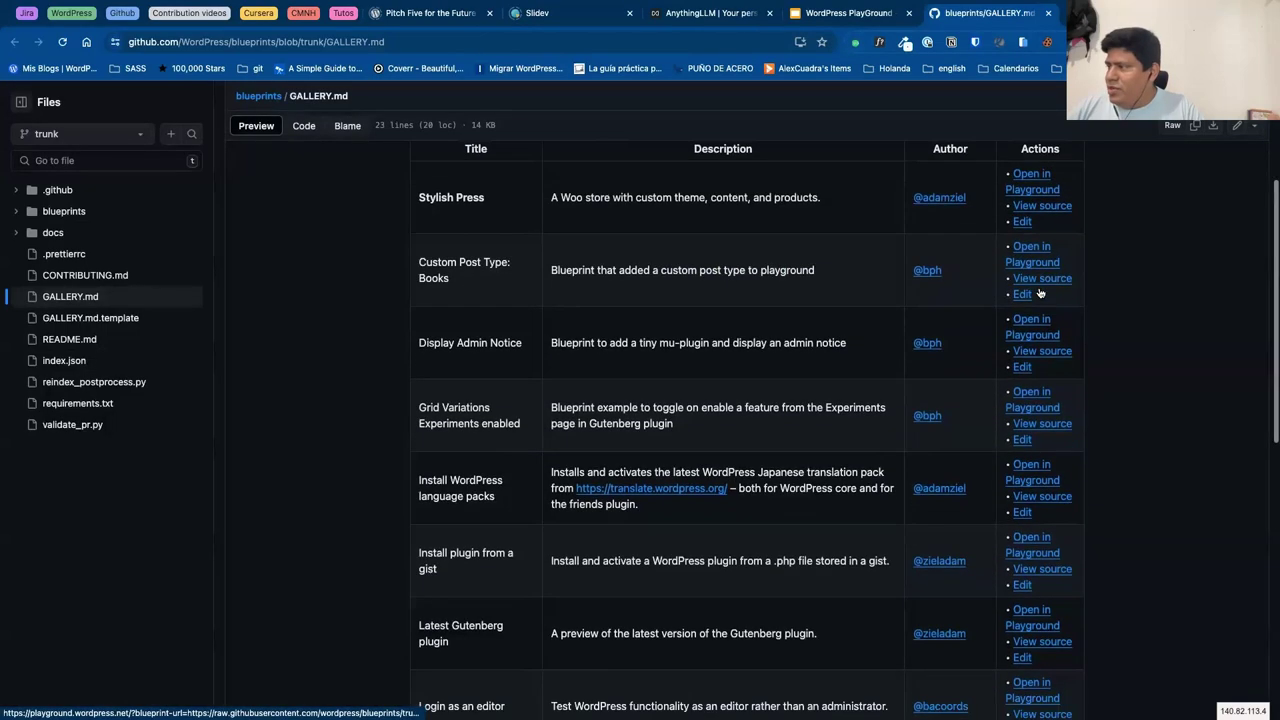
Step: Copy the "Open in Playground" link of the "Custom Post Type: Books" blueprint and enter it as the address in a new browser tab
scroll(1040, 293, down, 1)
triple_click(1038, 250)
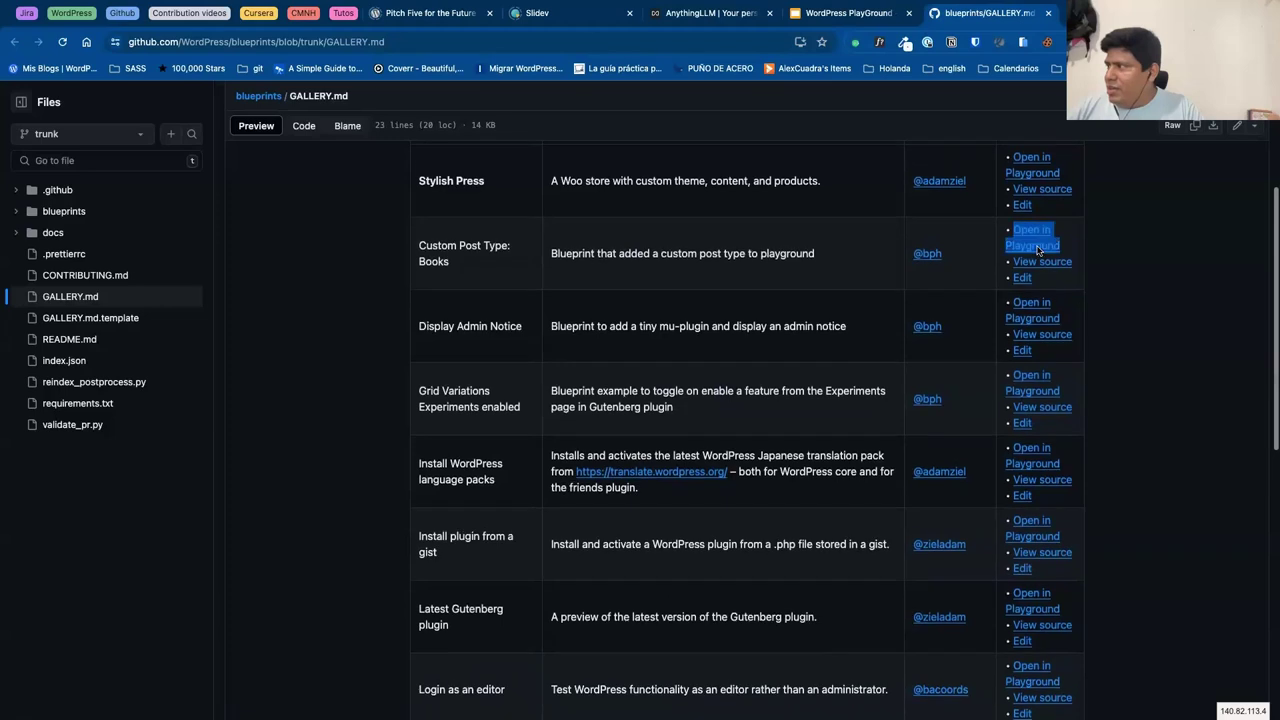
right_click(1038, 250)
click(1110, 333)
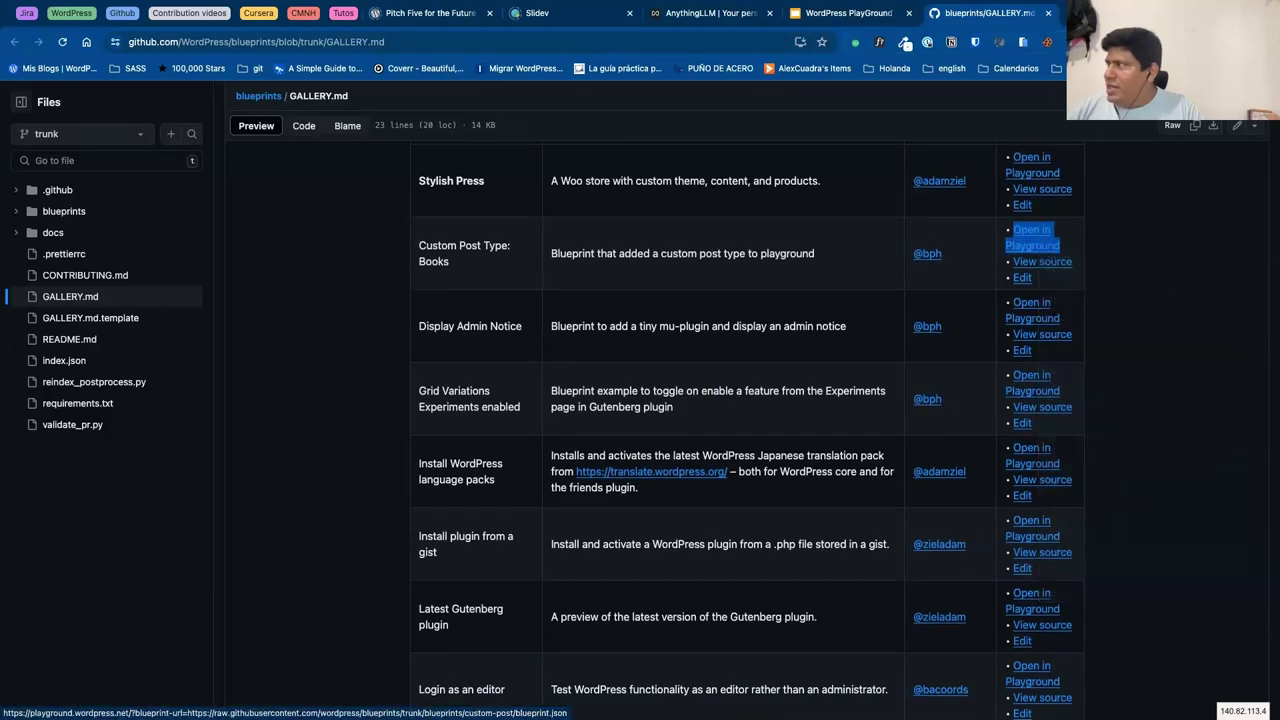
key(super+t)
key(super+v)
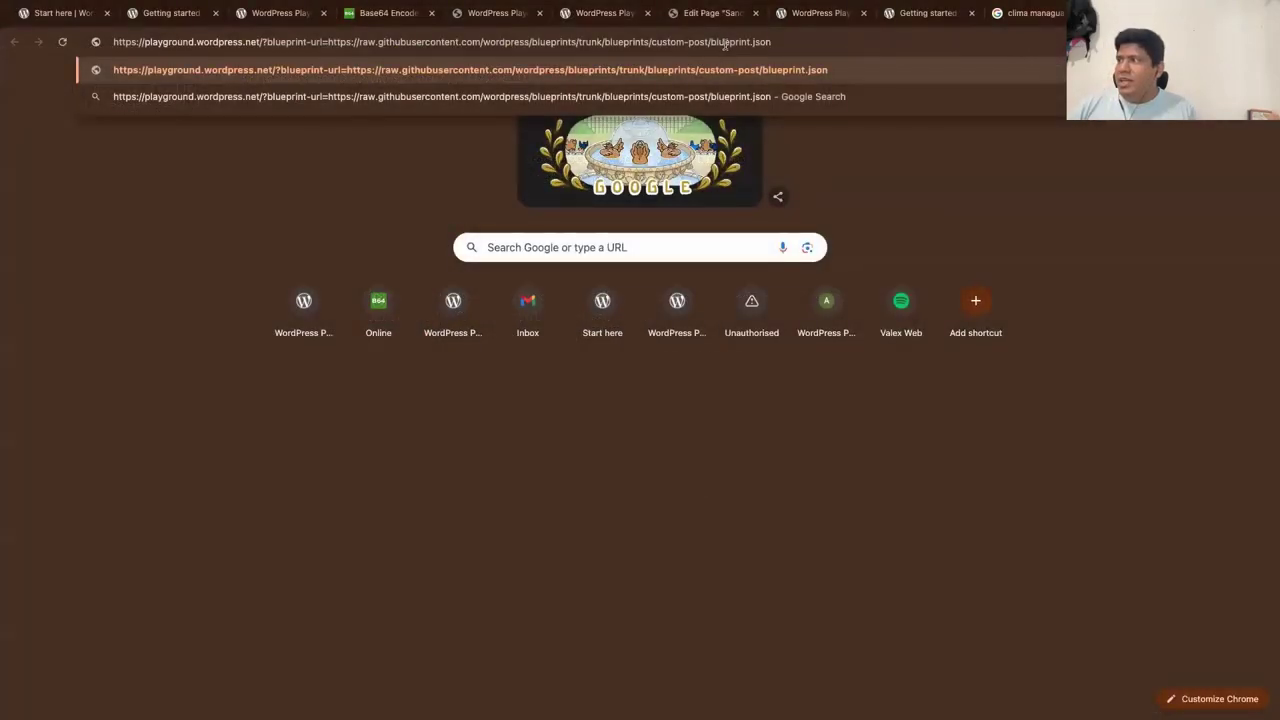